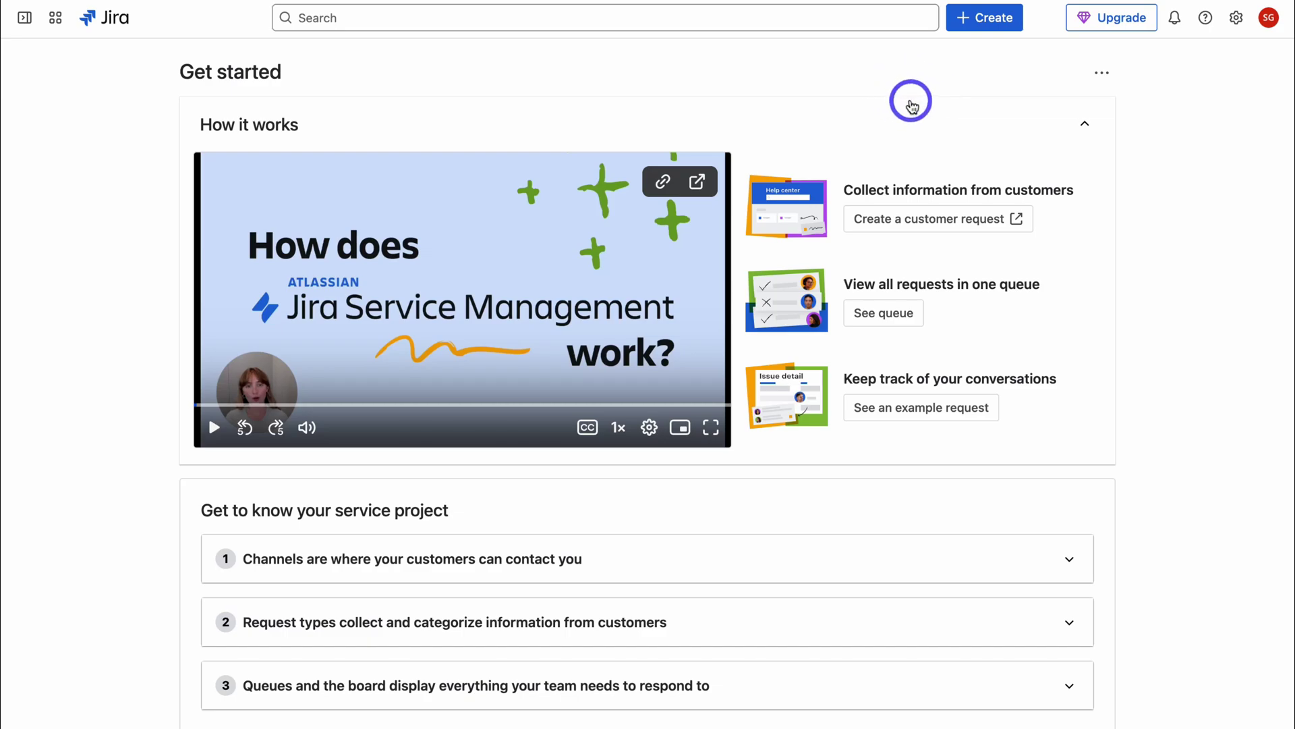
Open a new customer request form for Report broken hardware under the Computers group of the Support help center
mouse_move(25, 20)
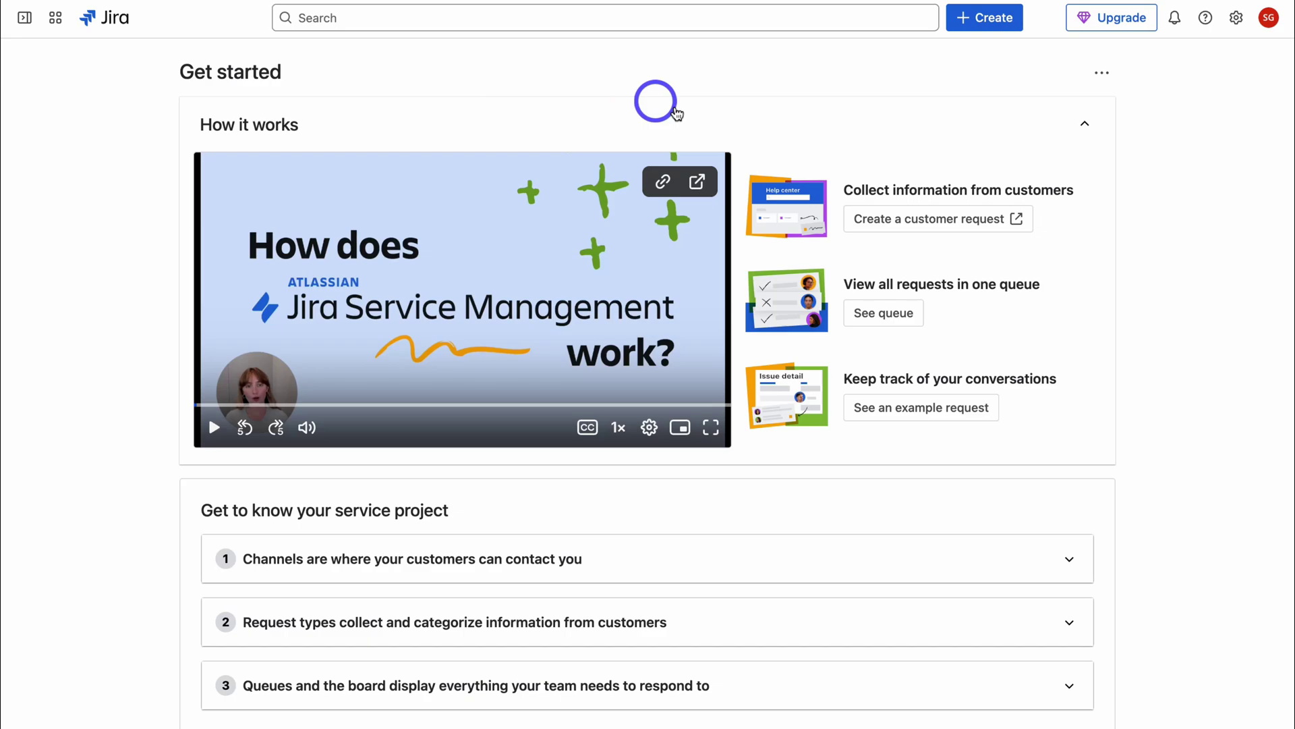
click(934, 222)
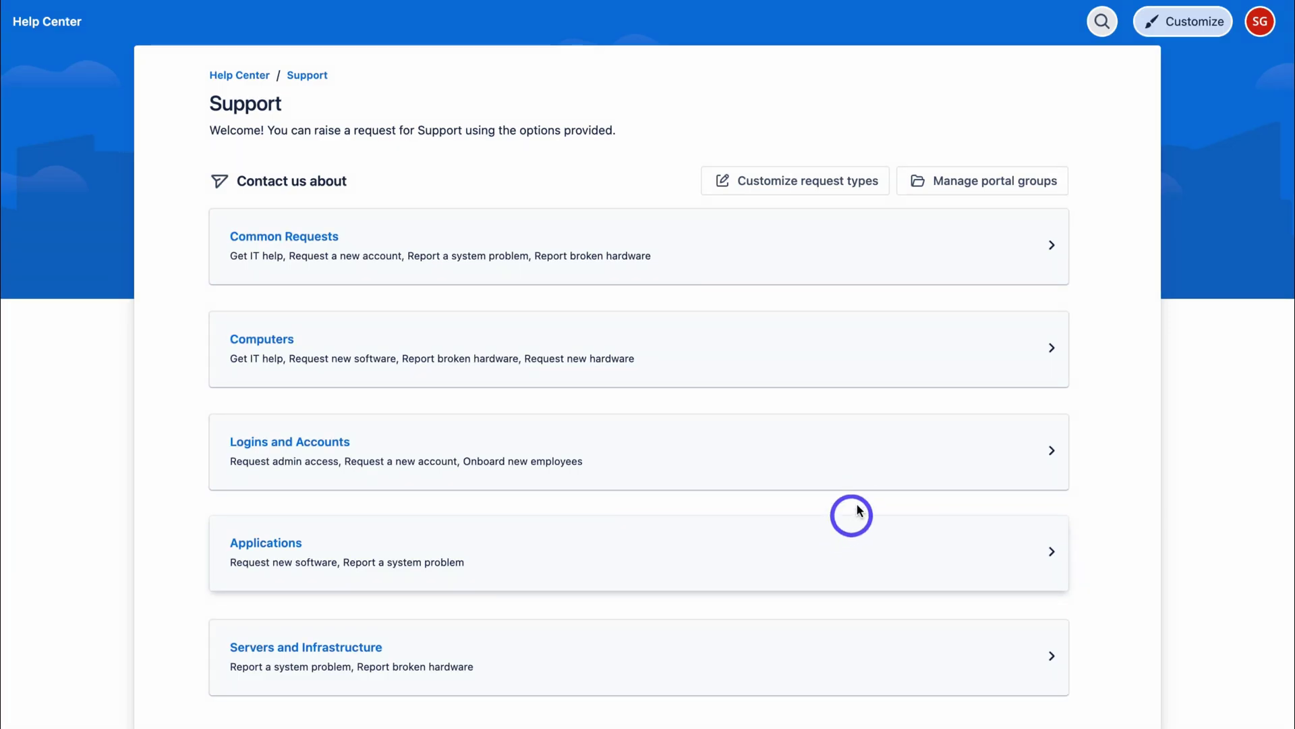
click(865, 352)
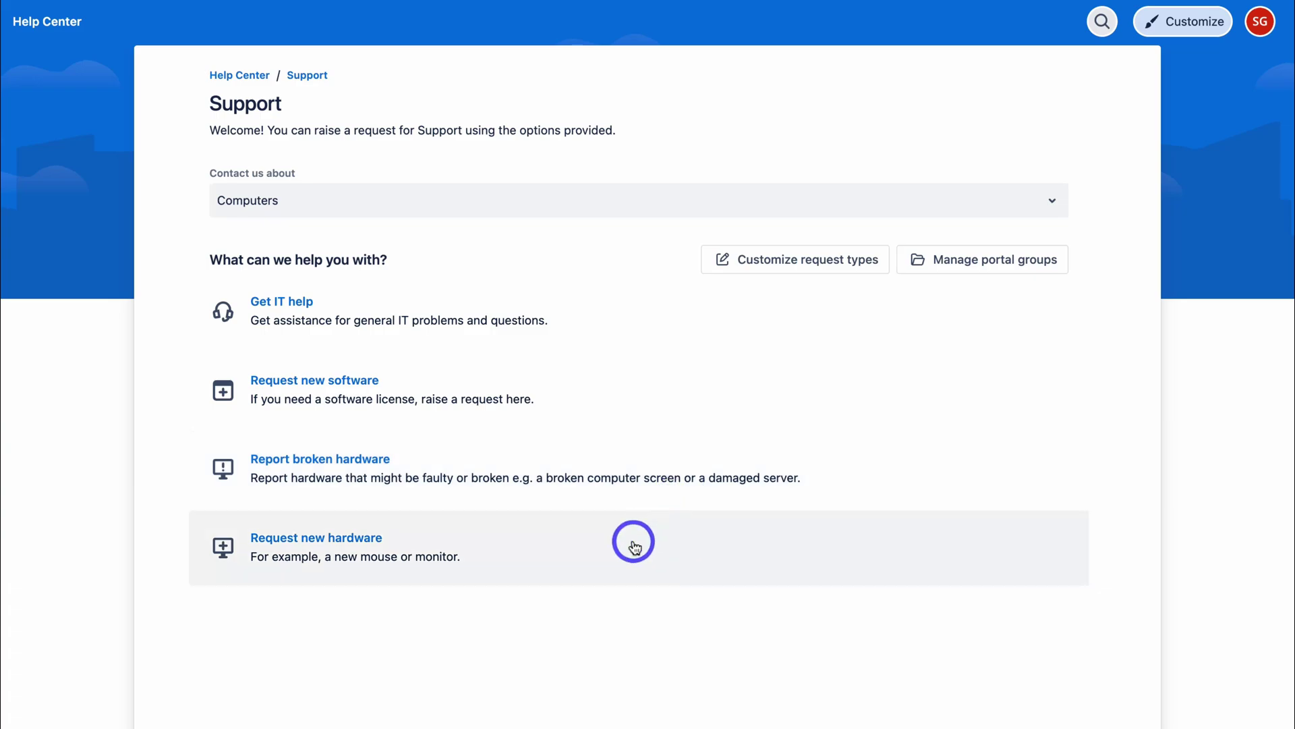
click(521, 460)
scroll(761, 386, down, 3)
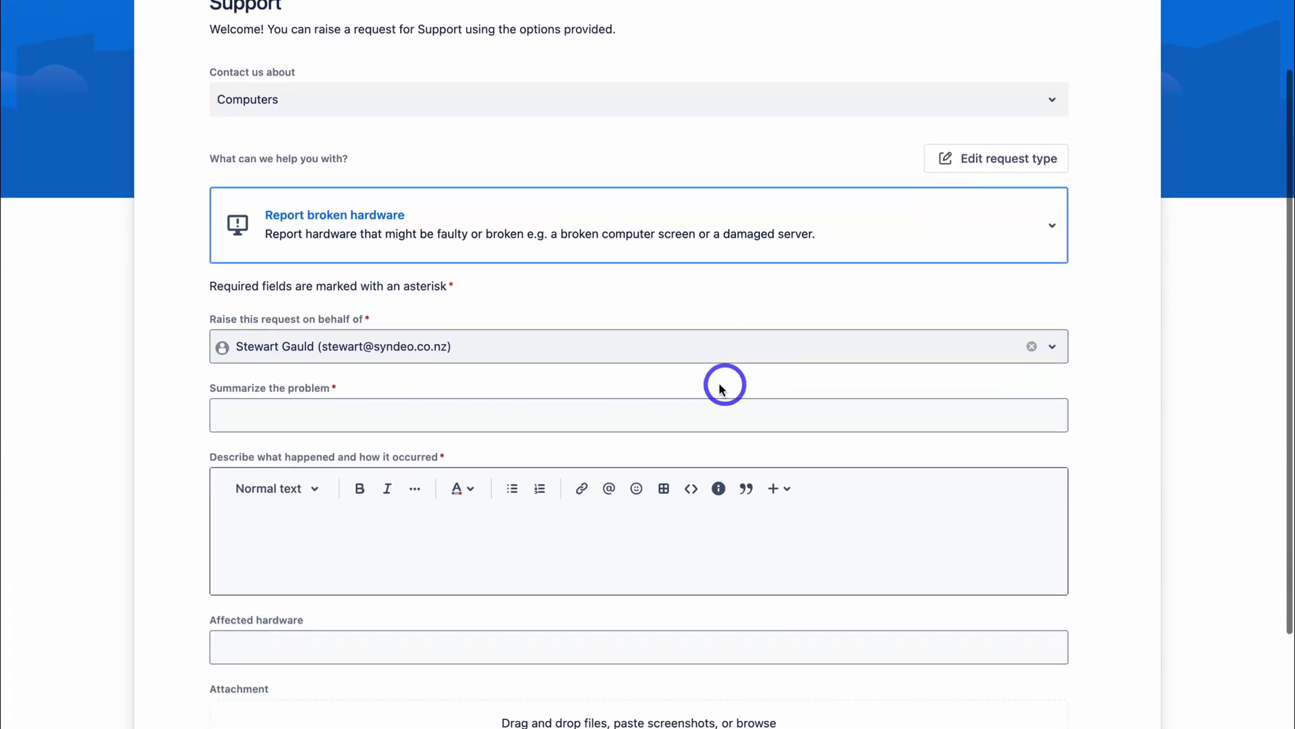
Summarize the problem as "Company laptop is broken" and describe it as "Yesterday evening my laptop overheated and stopped working. I can no longer turn on the laptop."
click(384, 425)
text(Company laptop is broken)
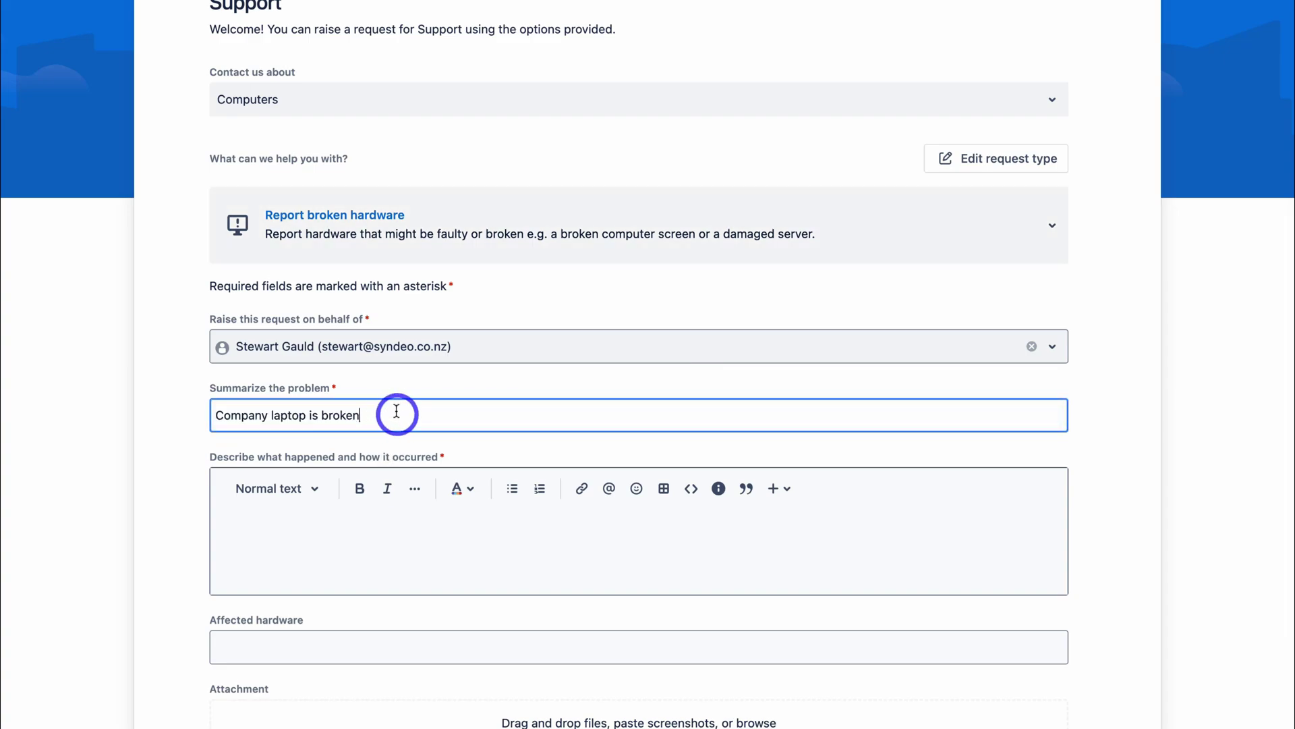
click(263, 525)
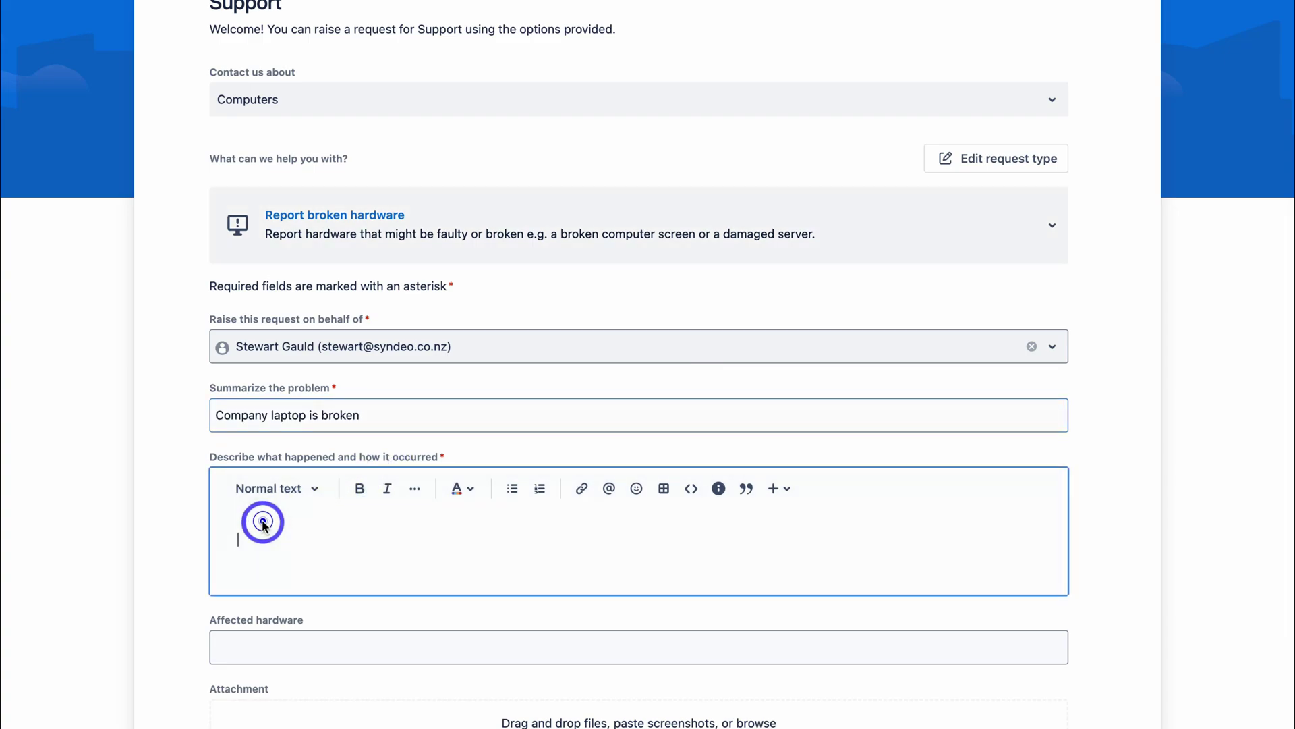
text(Yesterday evening my laptop overheated and stopped working. I can no longer turn on the laptop.)
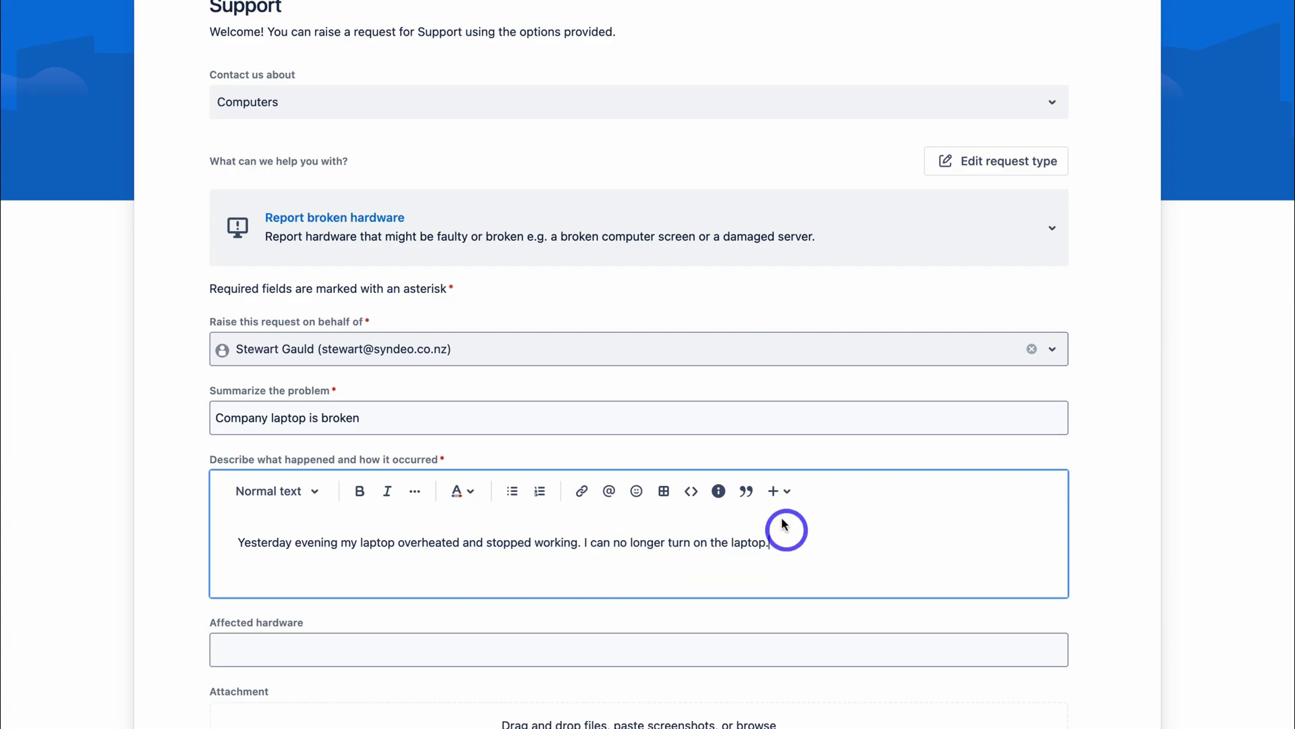
scroll(457, 496, down, 1)
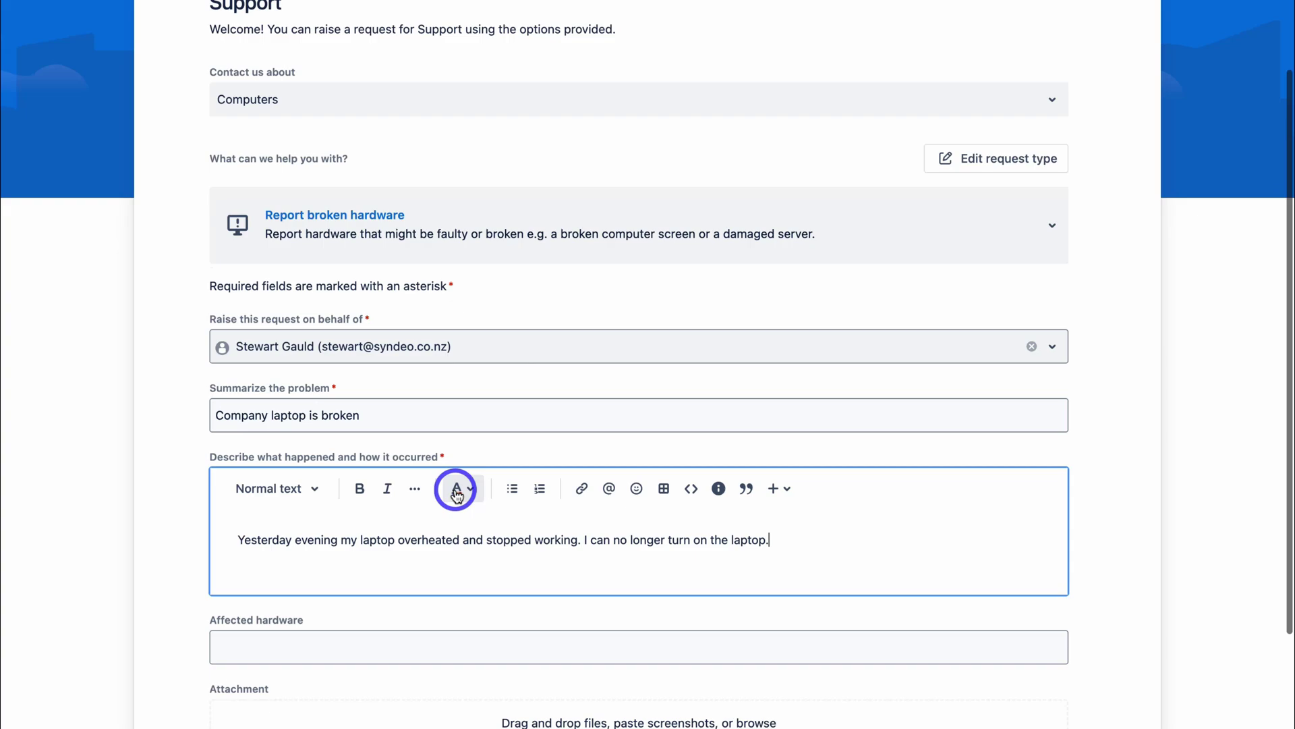
Set the request's urgency to High and its impact to Minor / Localized, and send the request
scroll(457, 496, down, 5)
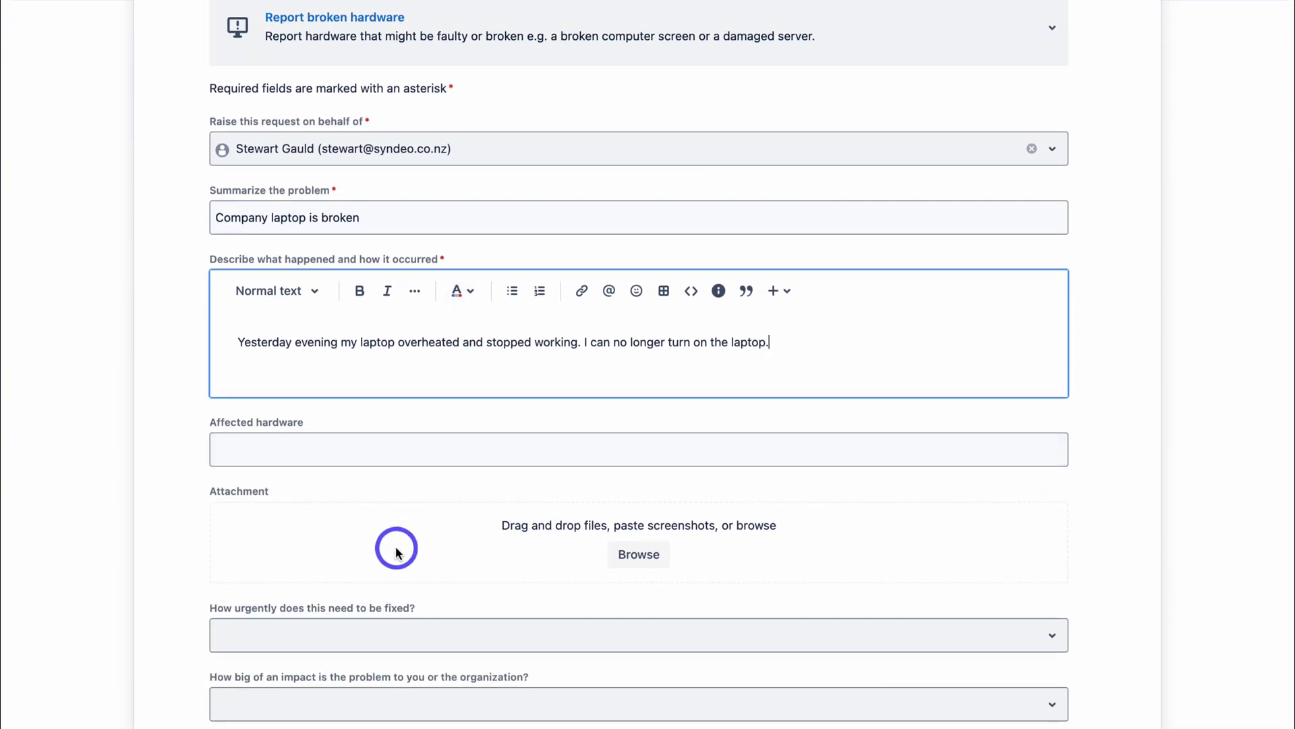
scroll(378, 560, up, 1)
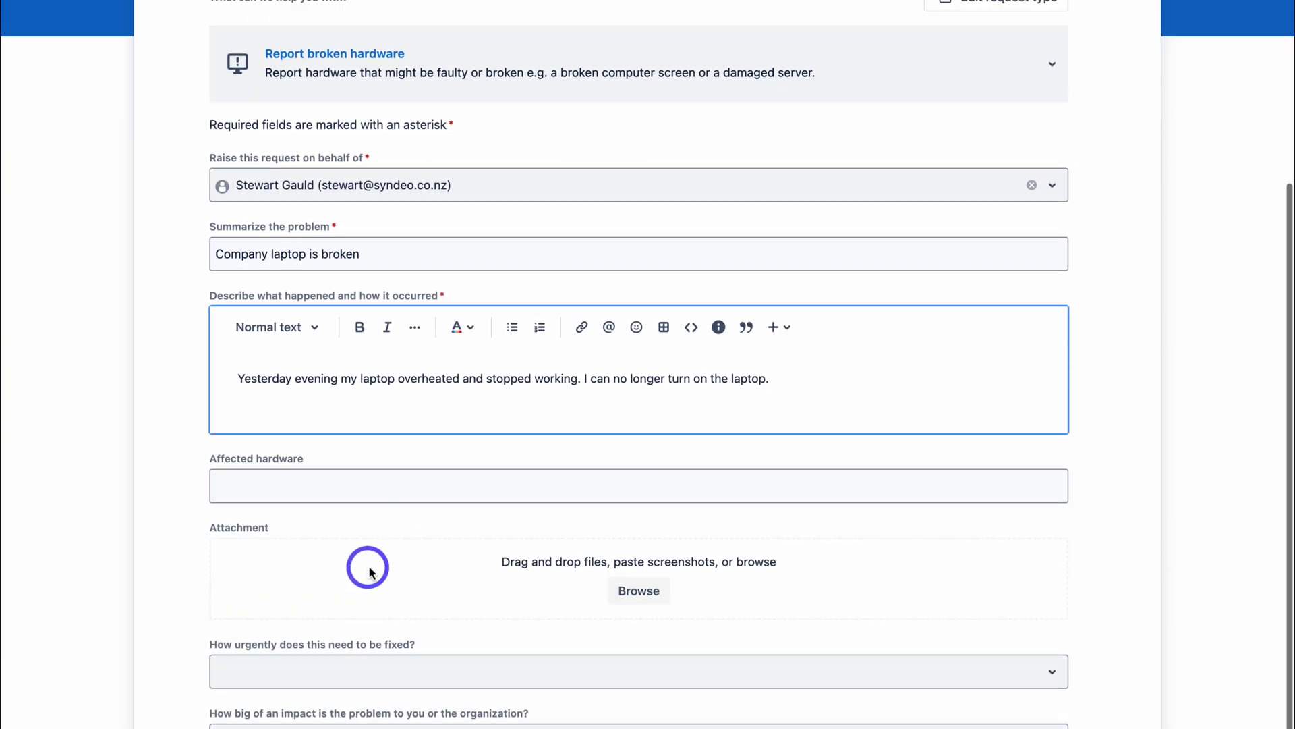
scroll(337, 565, down, 2)
click(419, 582)
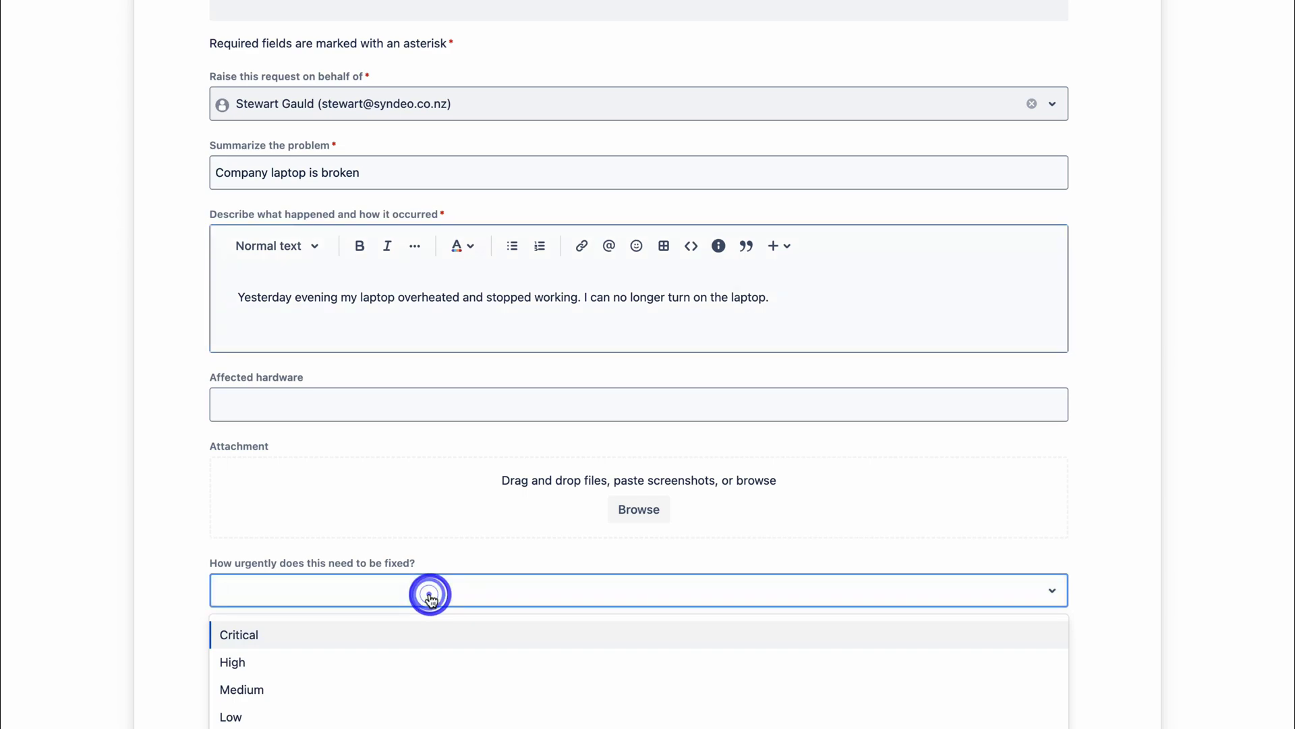
click(400, 654)
click(352, 660)
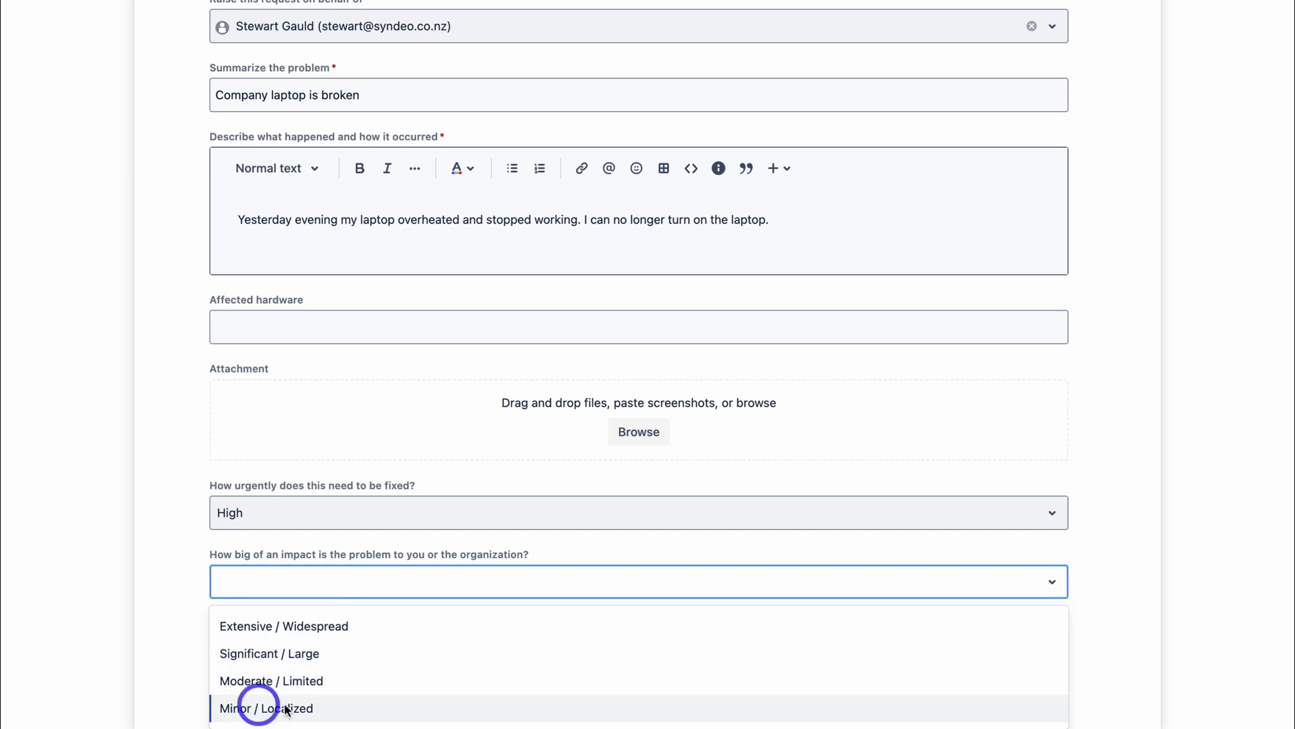
click(338, 708)
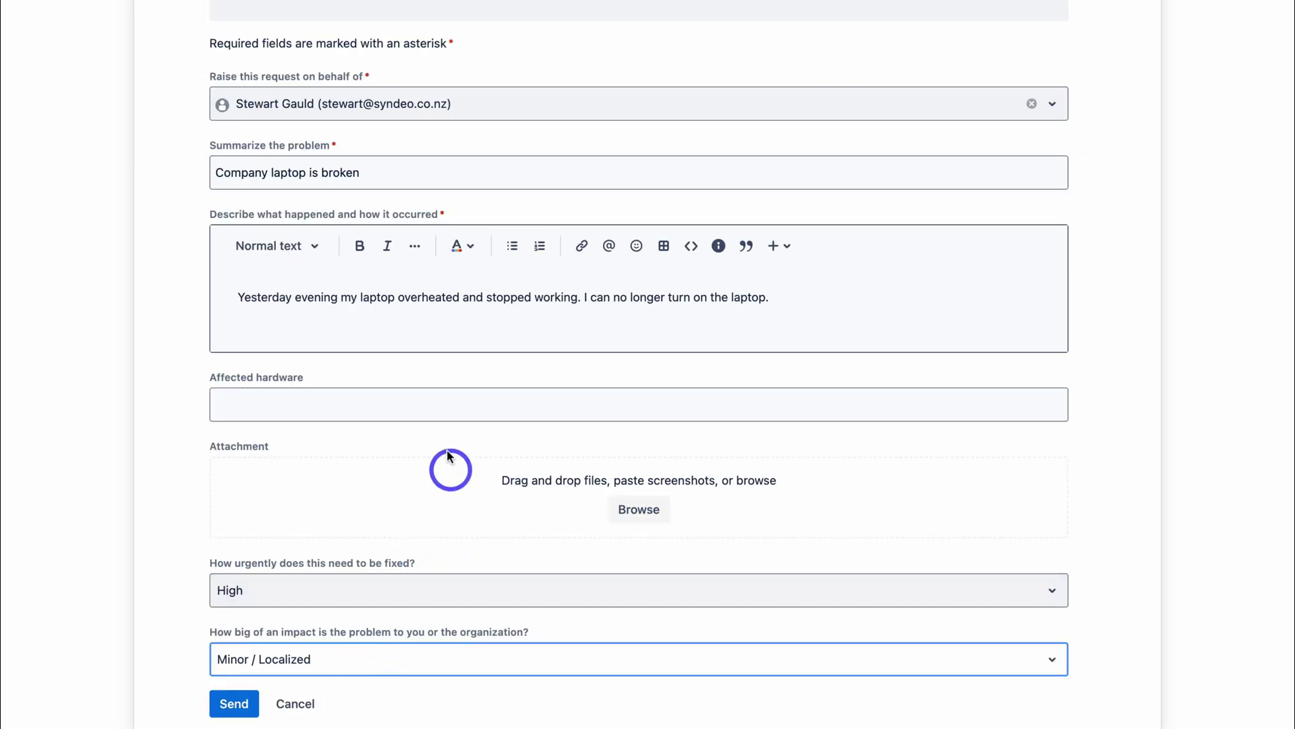
click(233, 703)
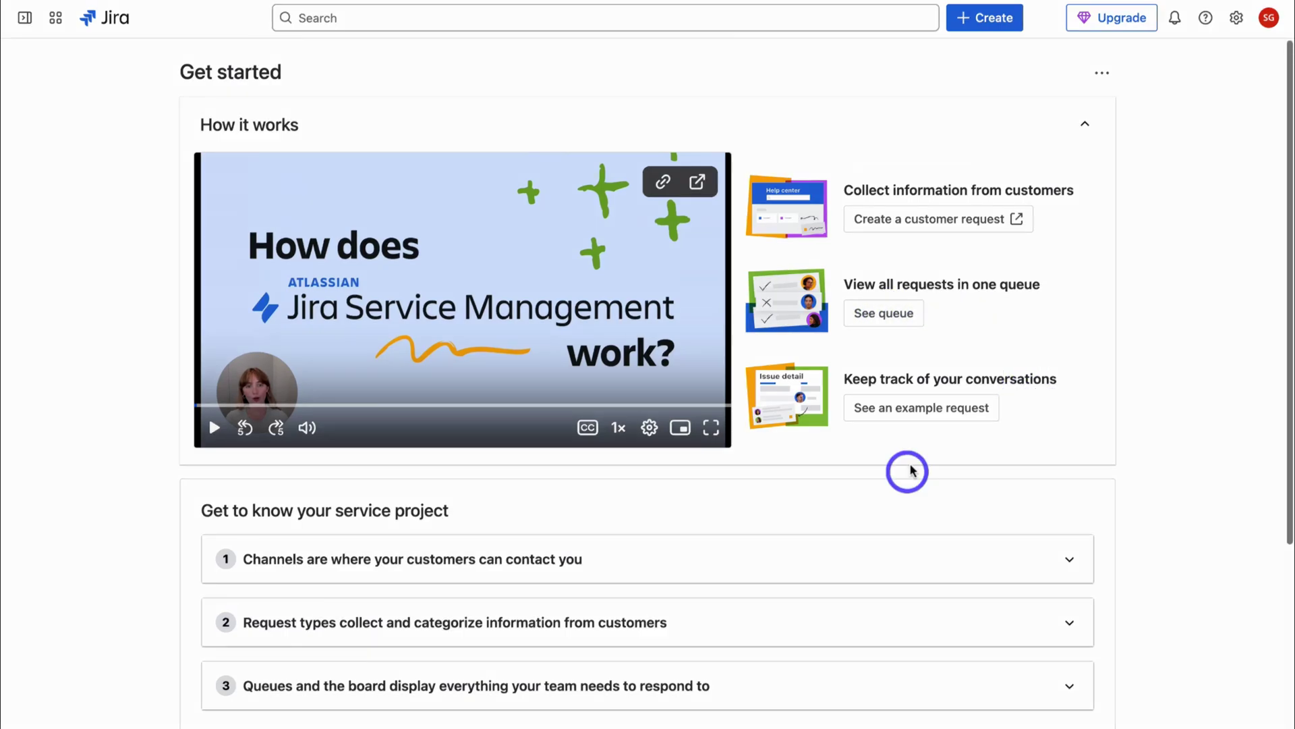
Create a [System] Service request in Support (SUP) with subject "Automated Templates" and body "Create a service for automating all three templates together."
click(962, 31)
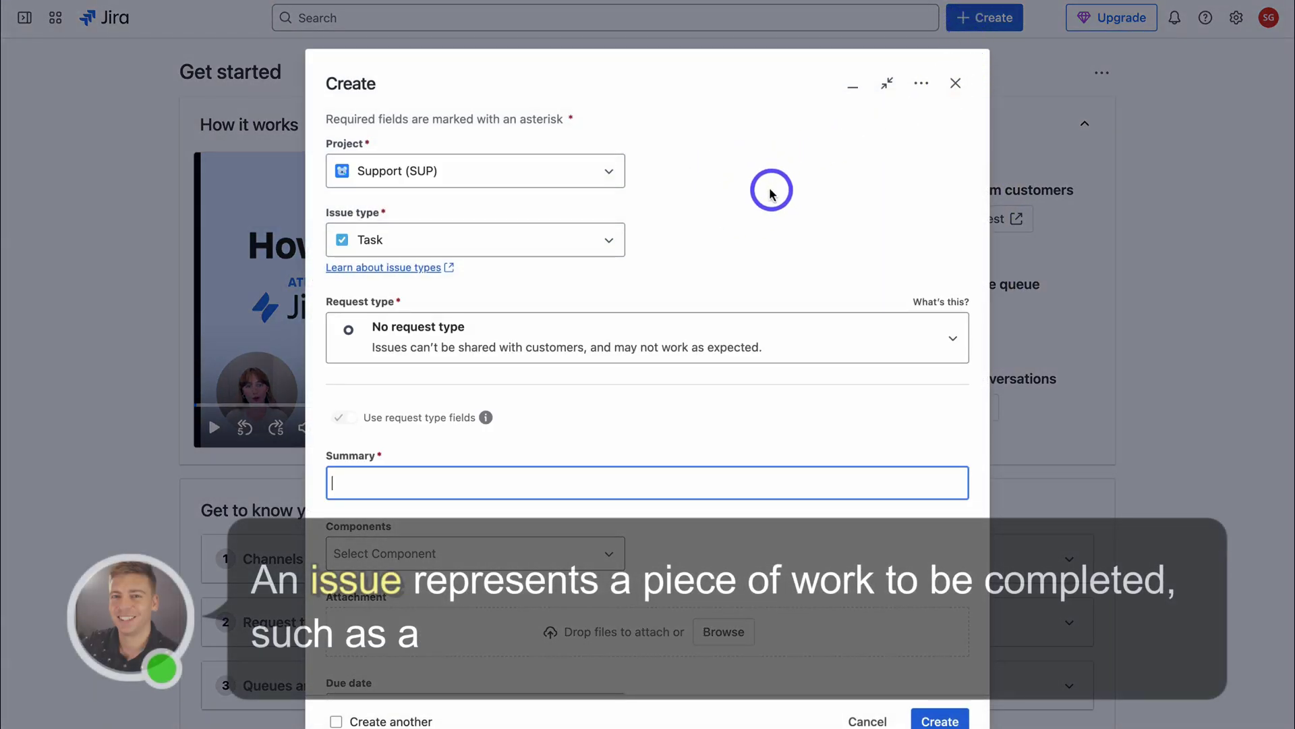
click(604, 177)
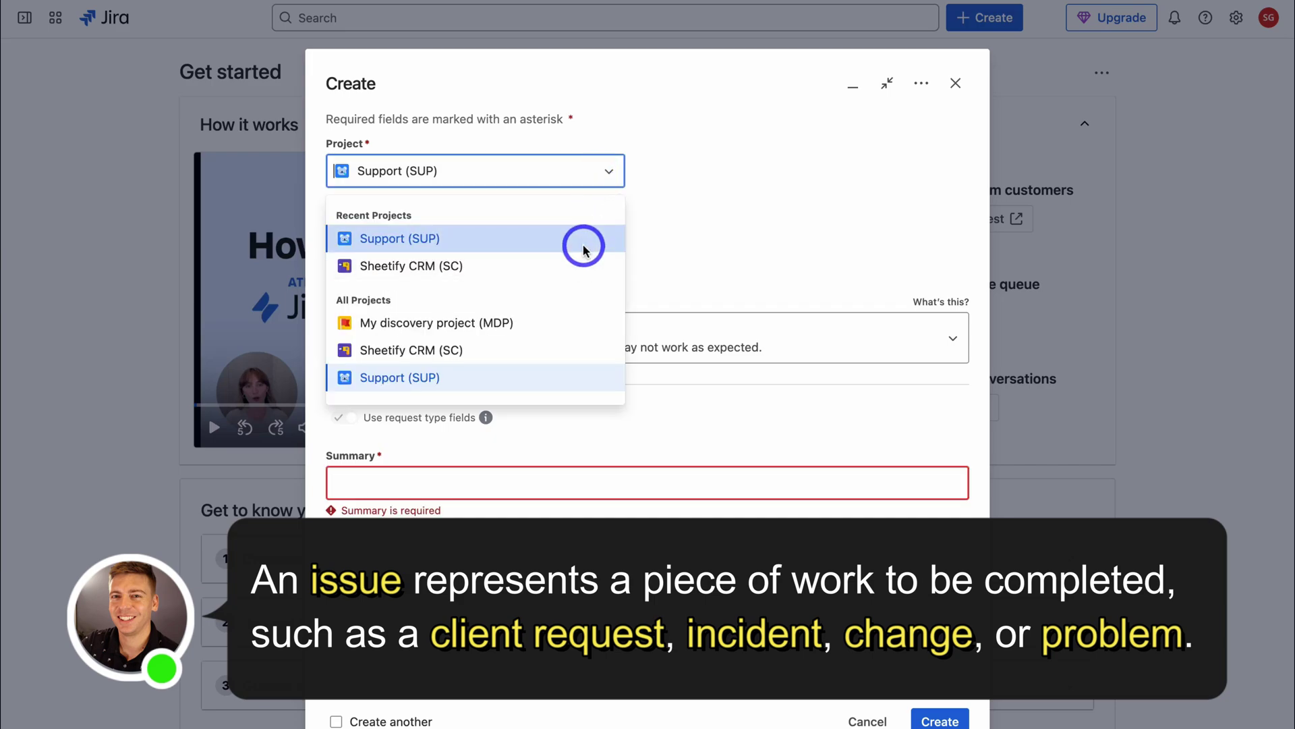
click(671, 235)
click(603, 237)
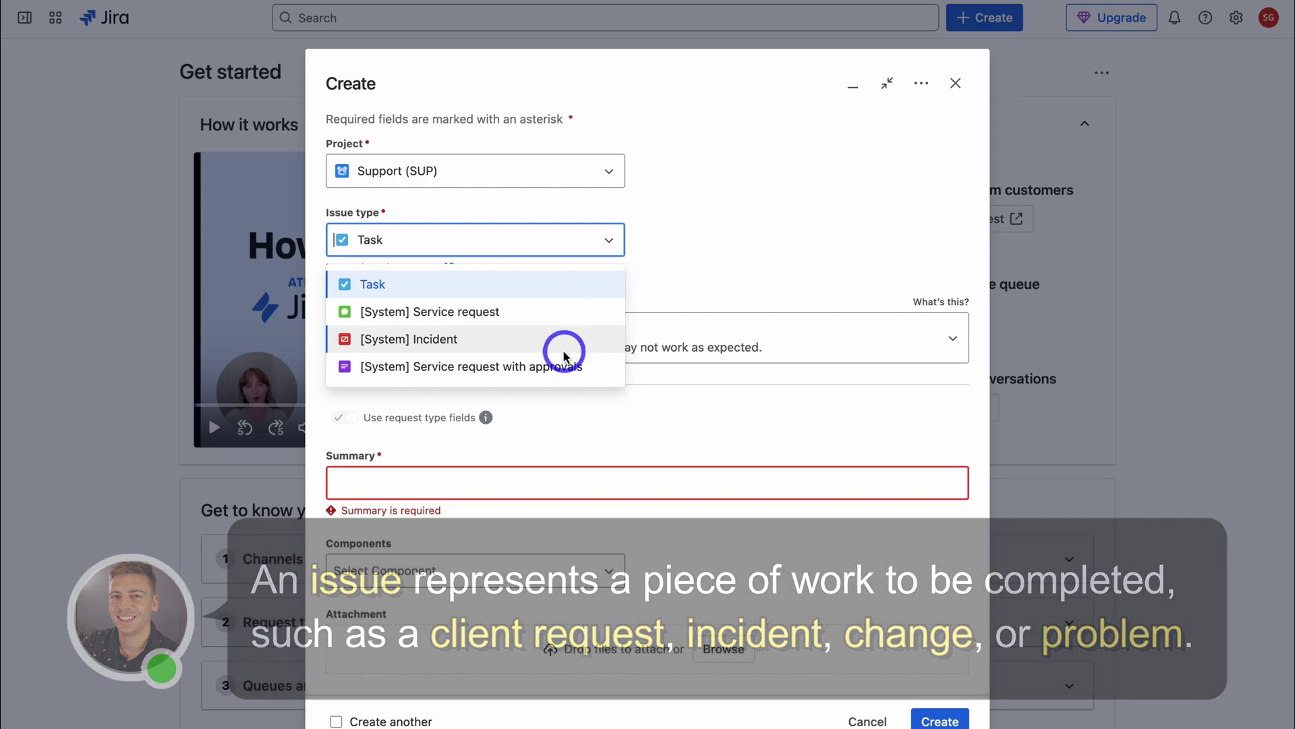
click(566, 315)
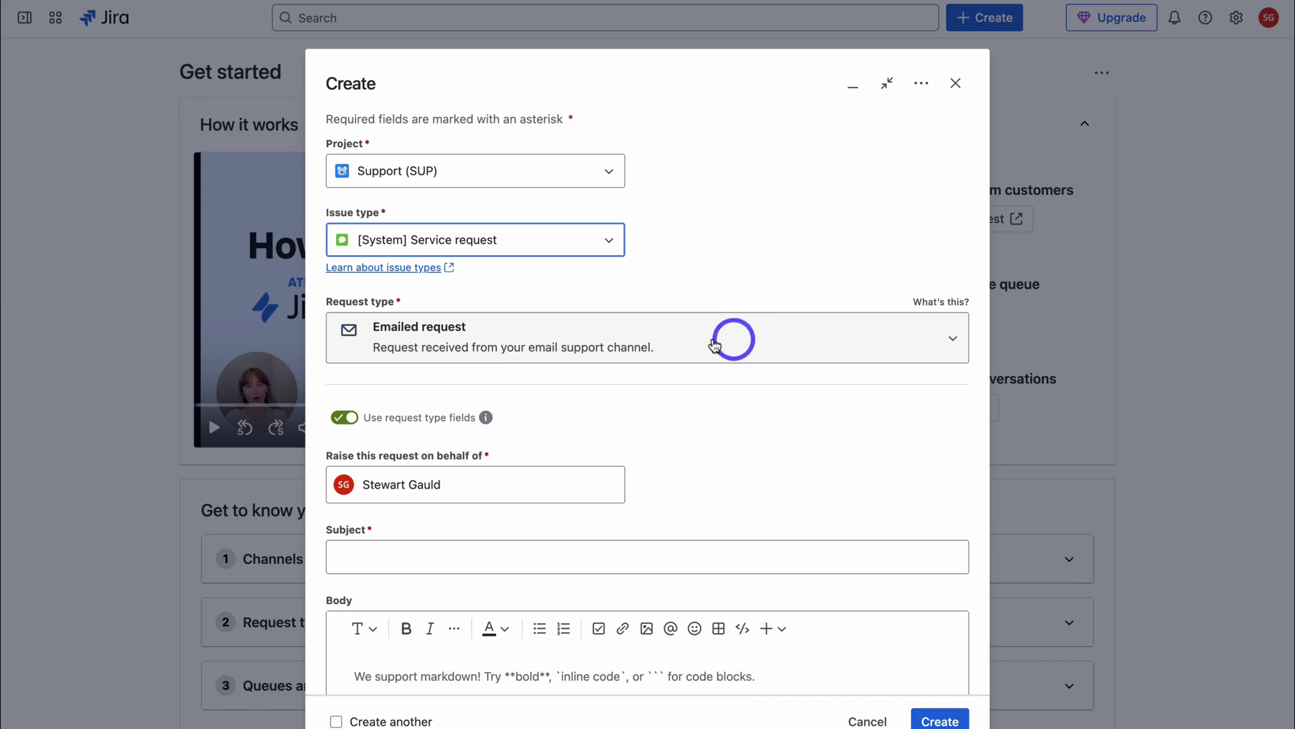
scroll(723, 468, down, 3)
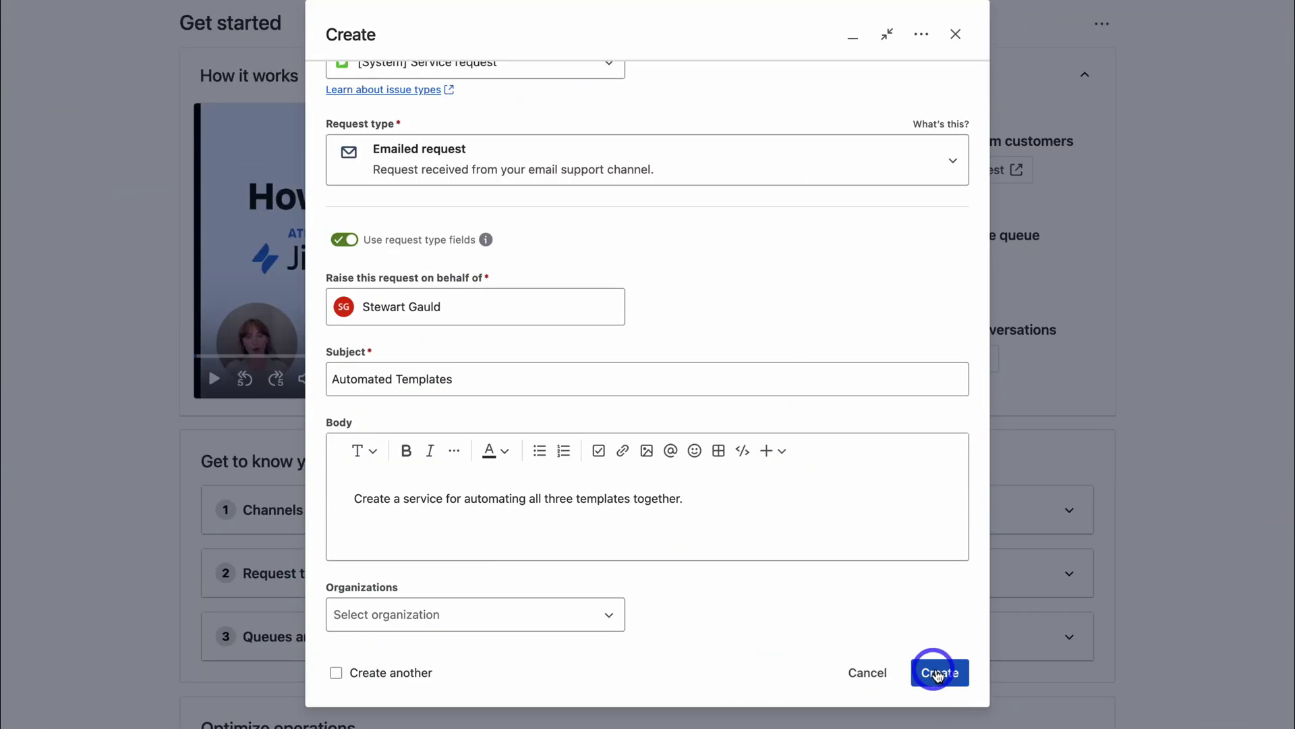
click(948, 673)
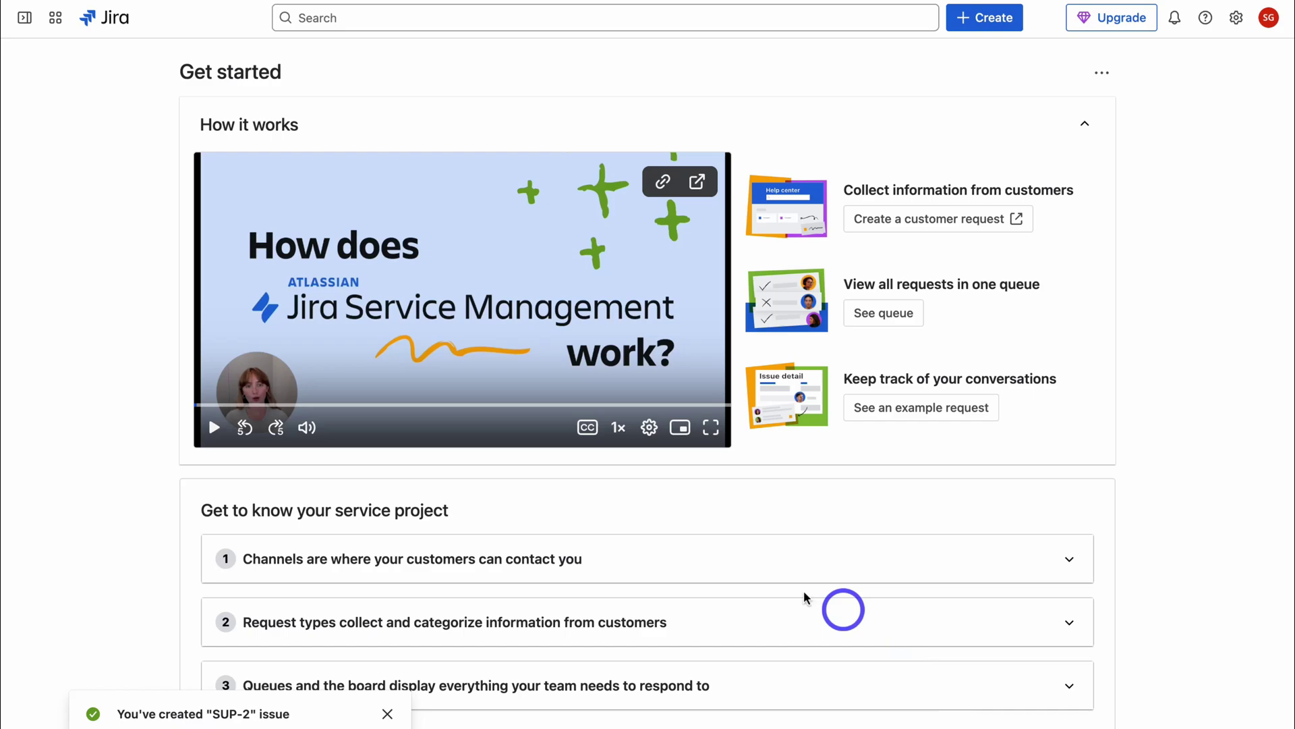
Start a new project from the IT service management template in the IT category
click(26, 19)
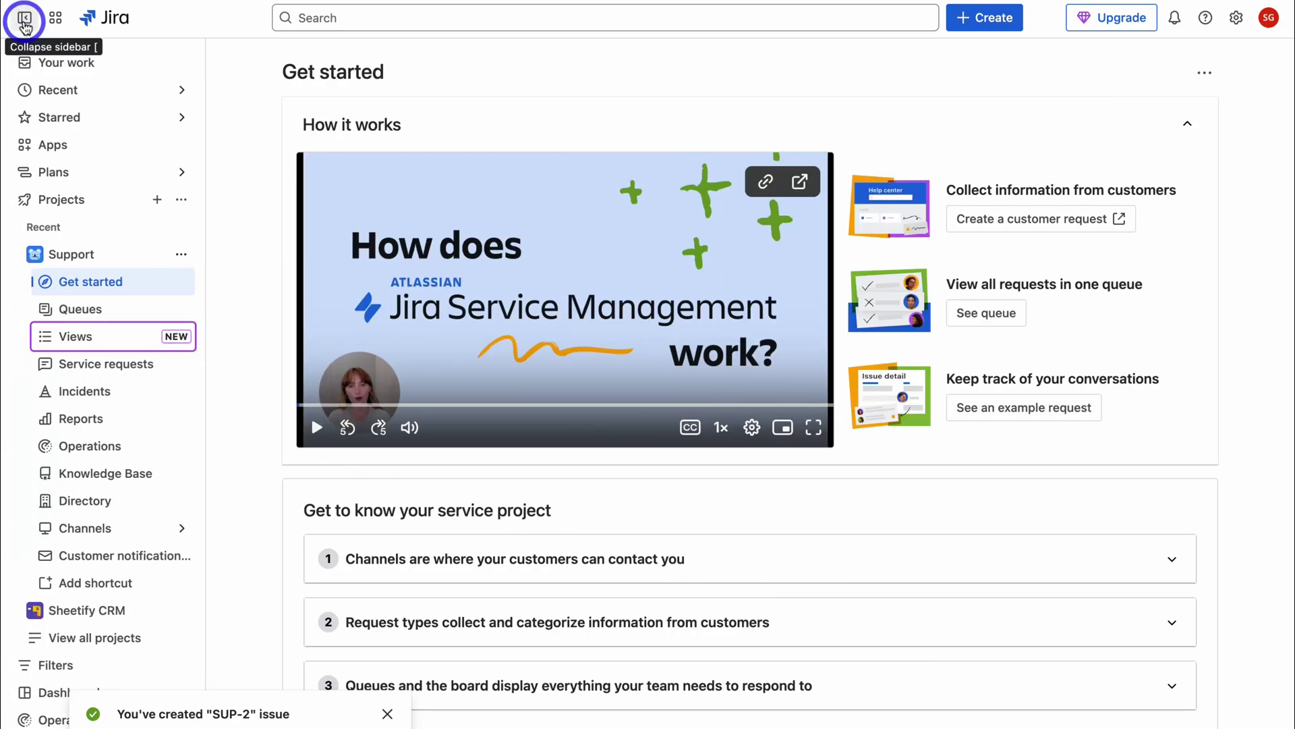
click(156, 202)
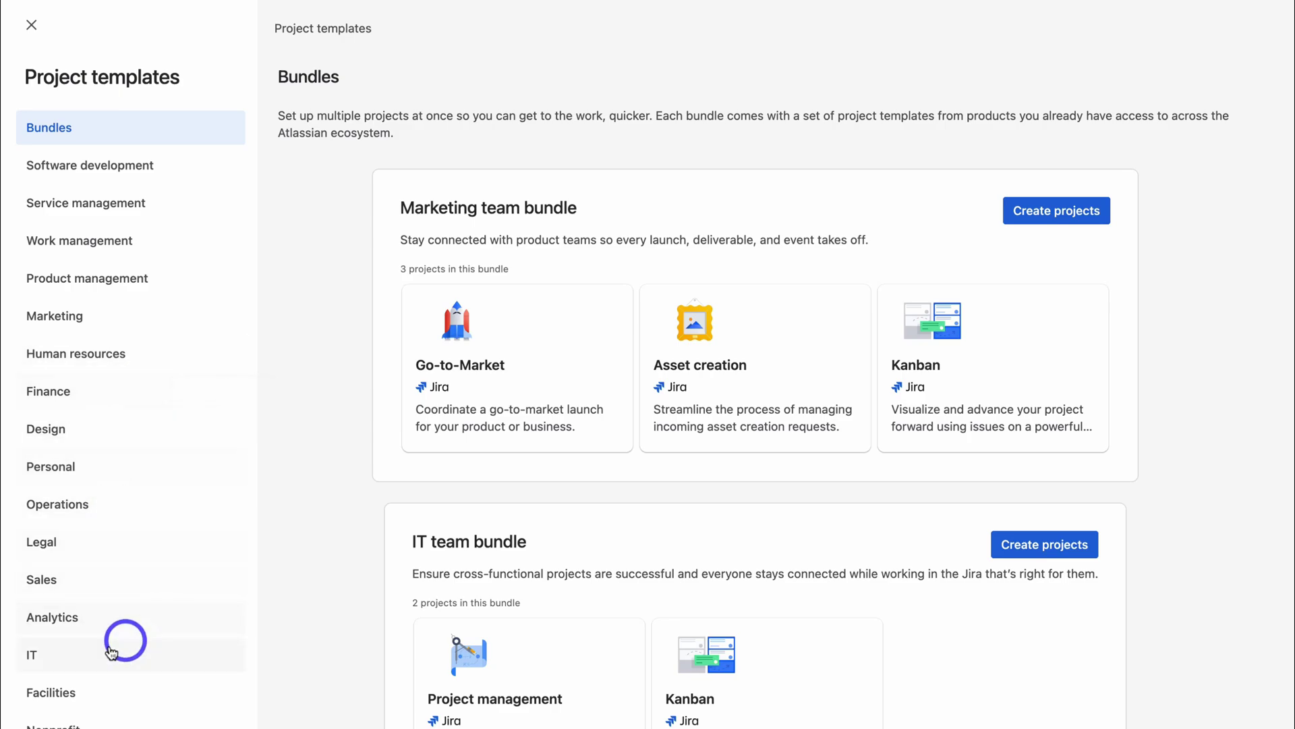
click(141, 657)
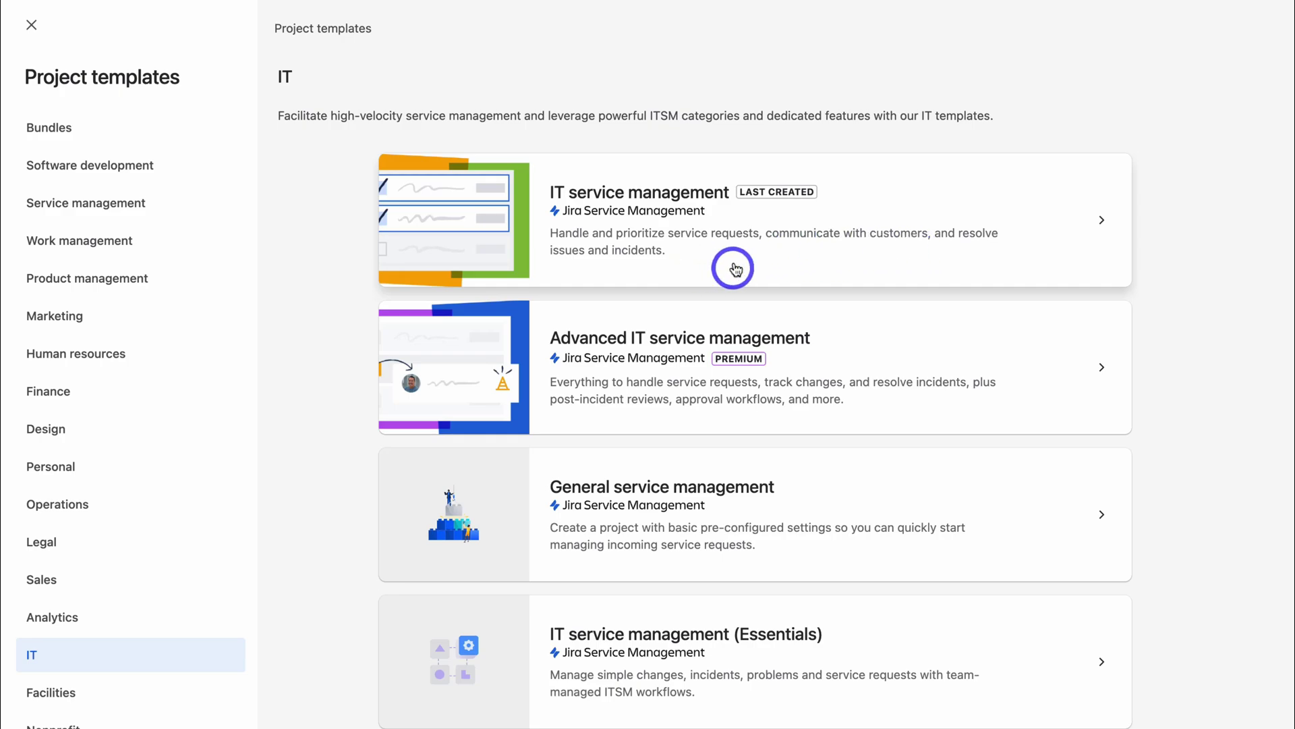
click(888, 216)
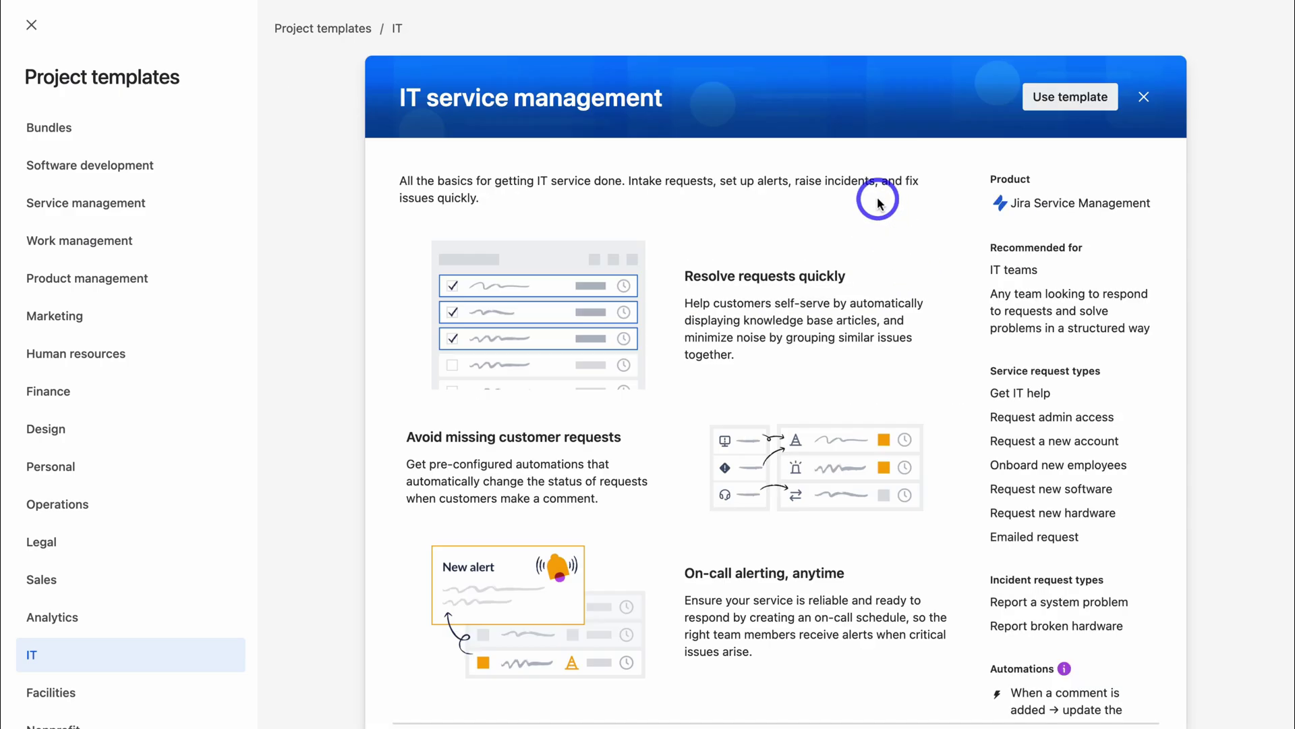
click(1050, 105)
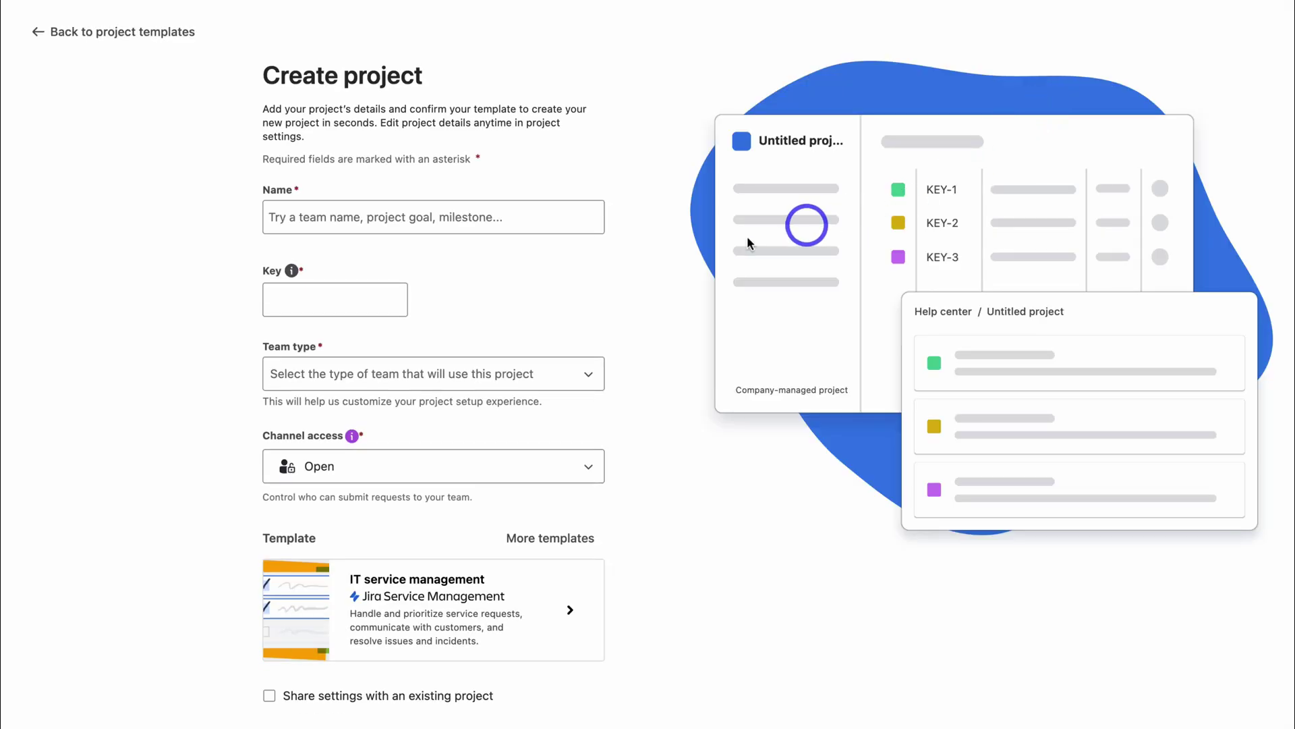
Name the new project "Sheetify CRM Customer Service"
click(558, 220)
text(Sheetify CRM Customer Service)
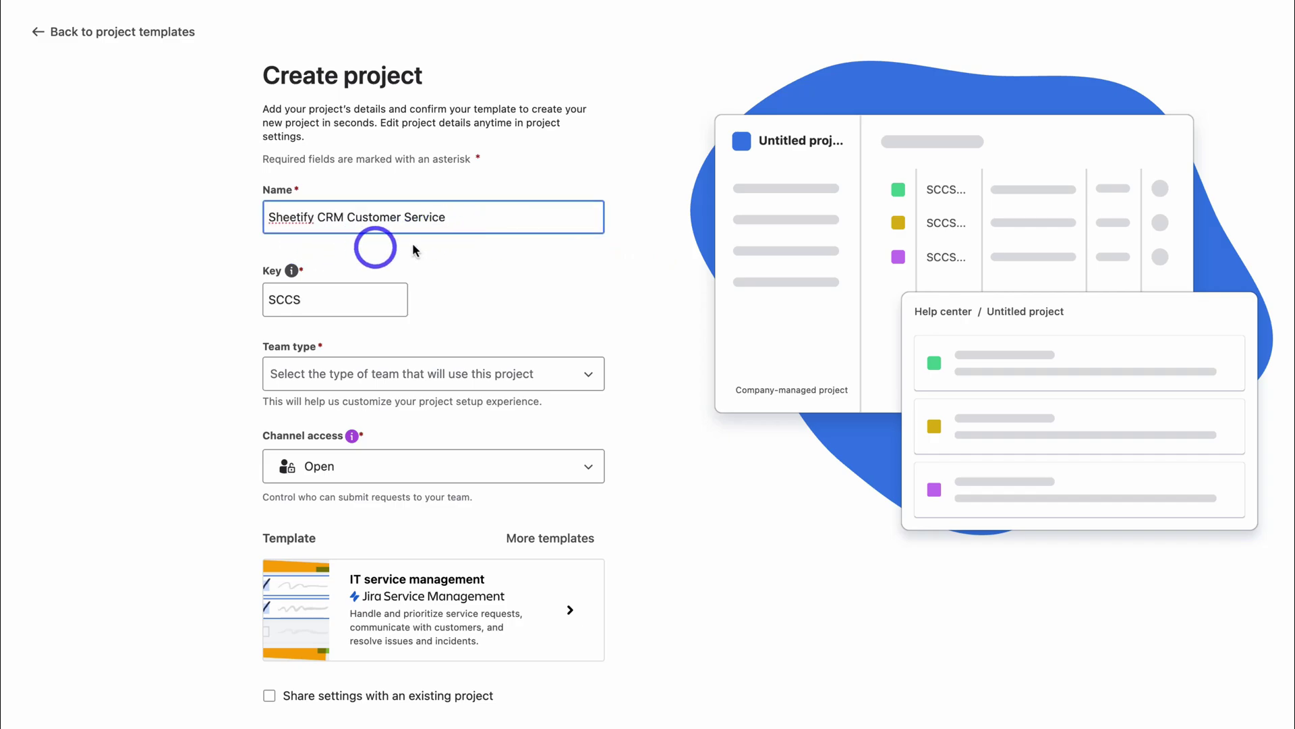
drag(344, 217, 269, 214)
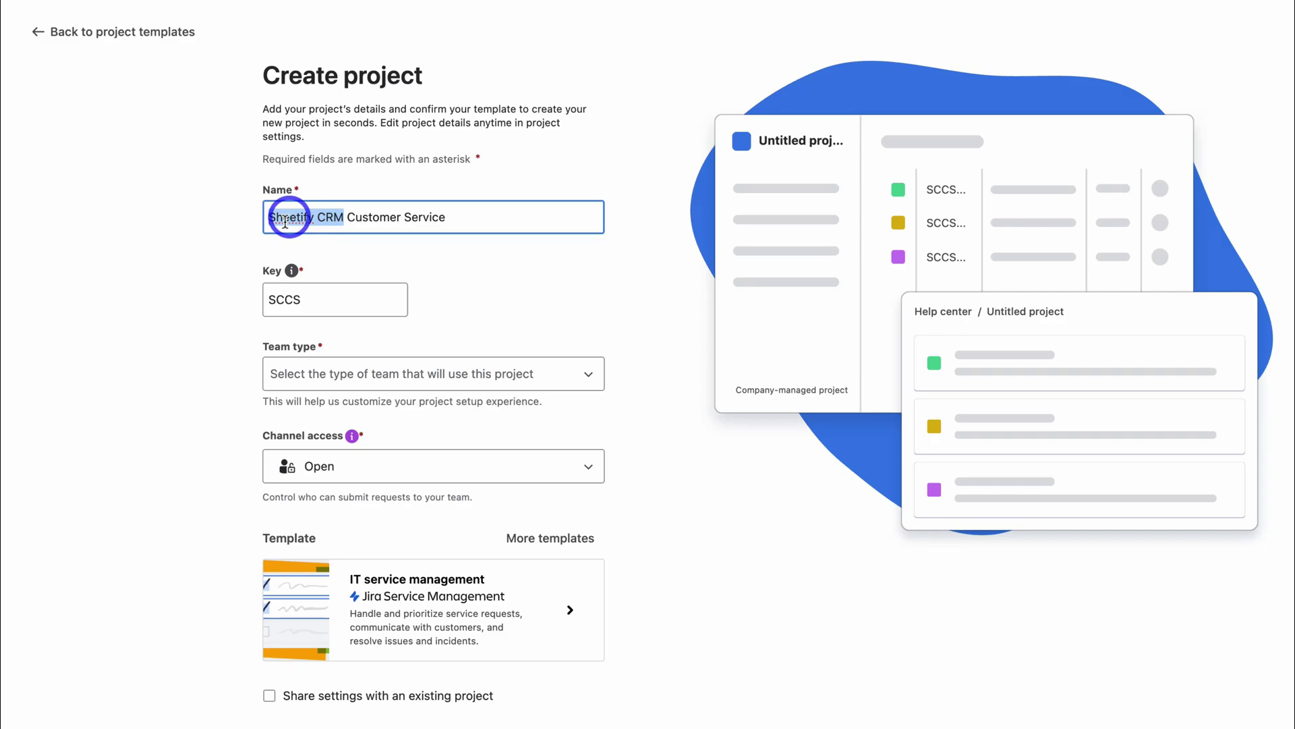
click(469, 215)
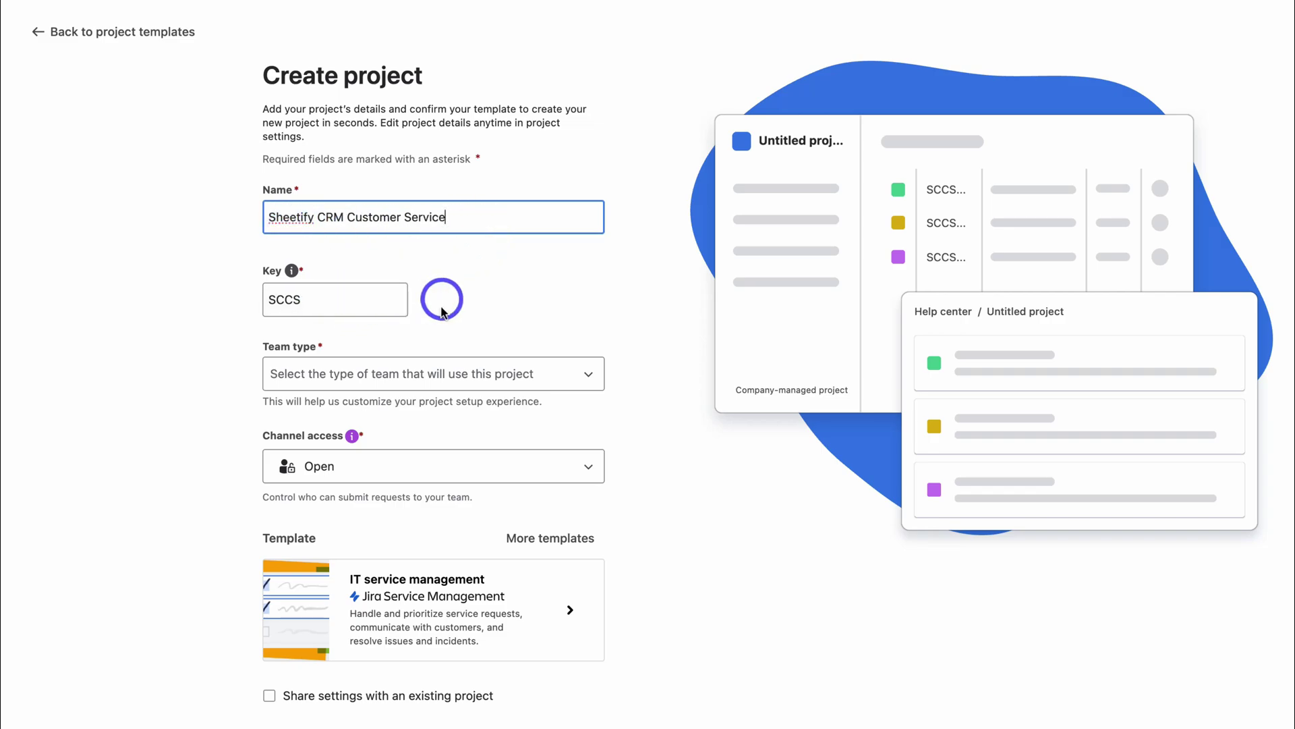
Set the team type to Information technology (IT) and channel access to Open, and create the project
click(509, 376)
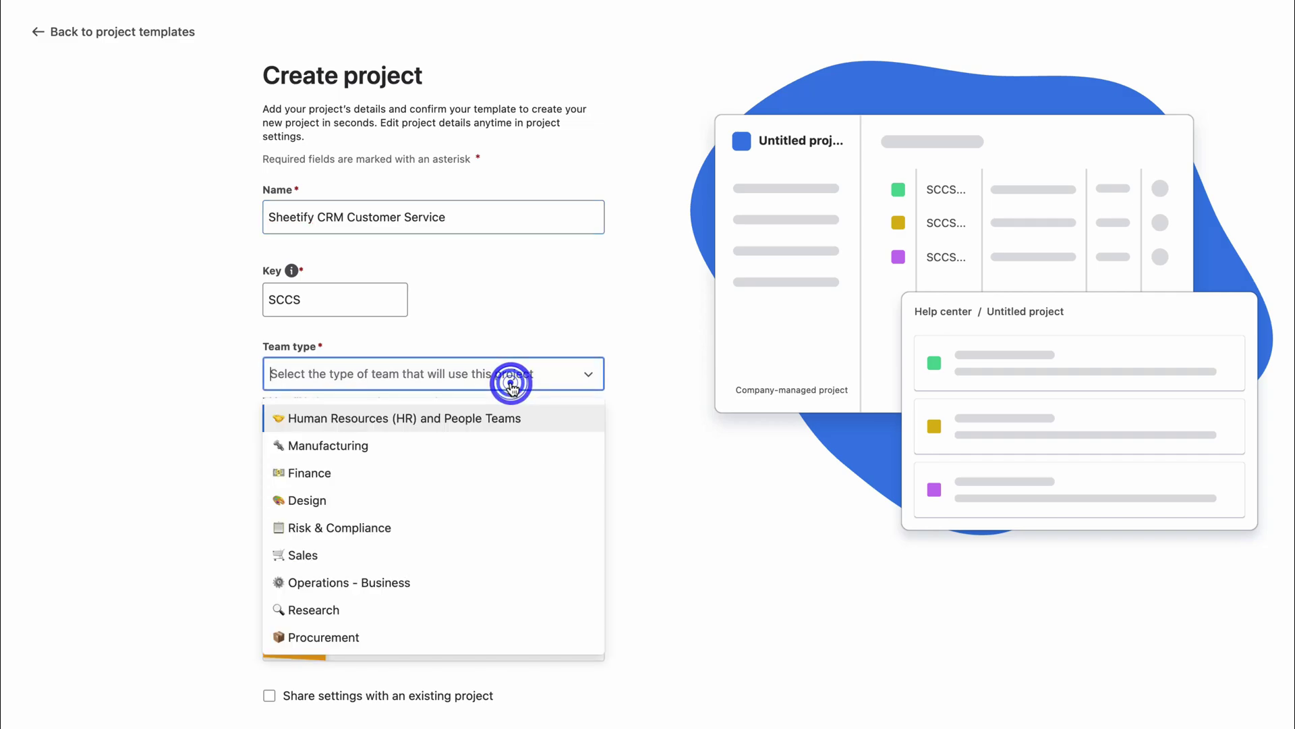
scroll(346, 476, down, 3)
click(479, 524)
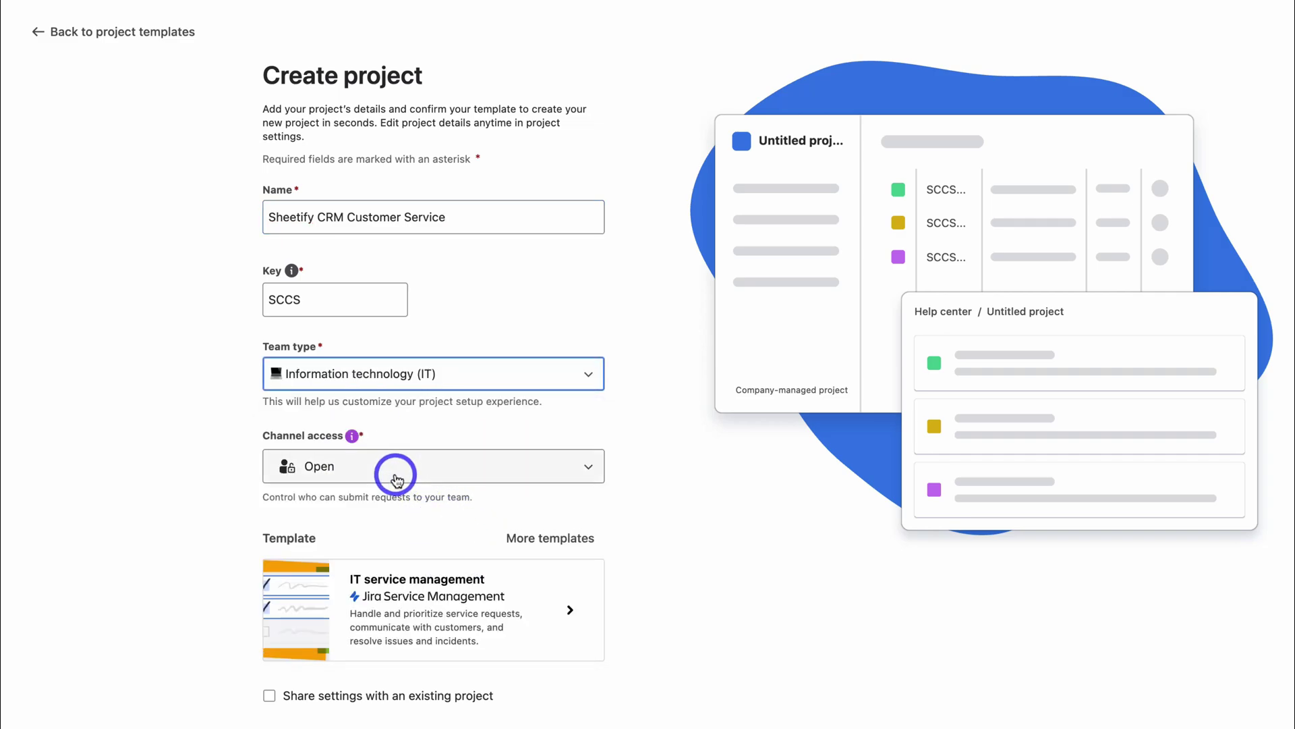
click(439, 466)
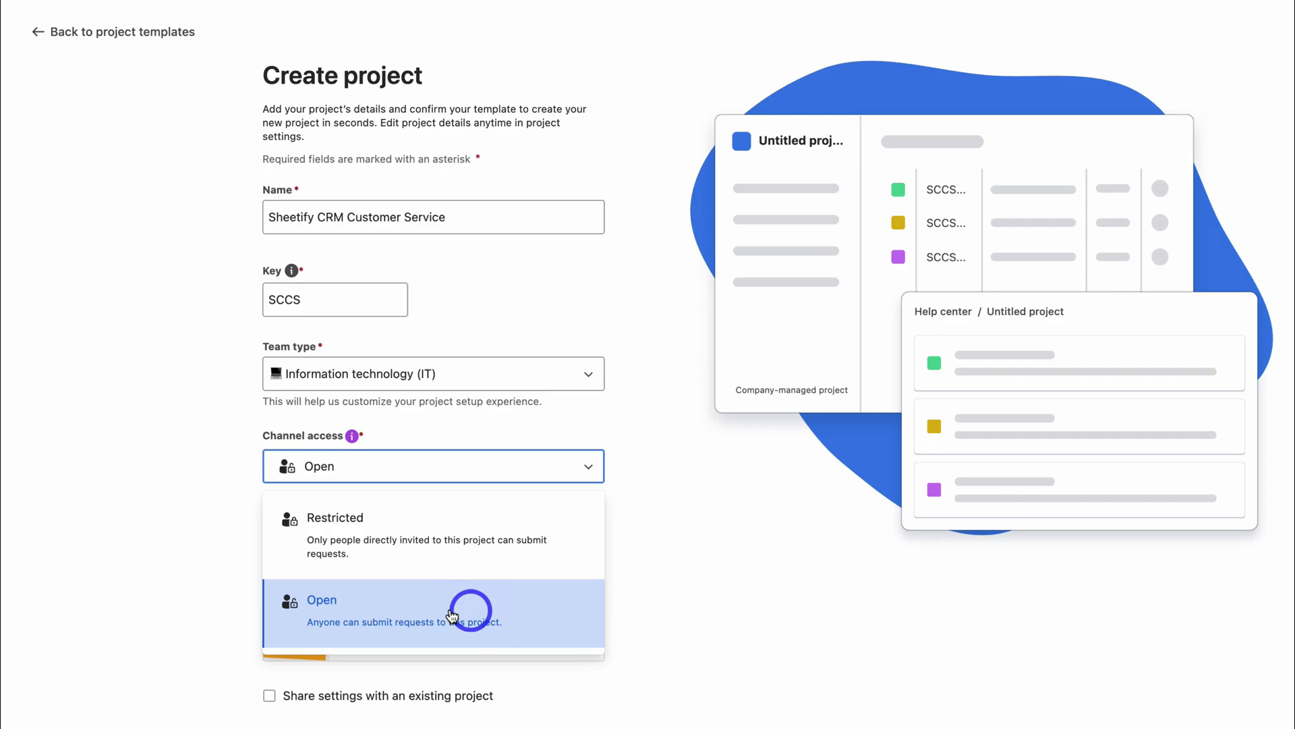
click(514, 614)
scroll(493, 675, down, 1)
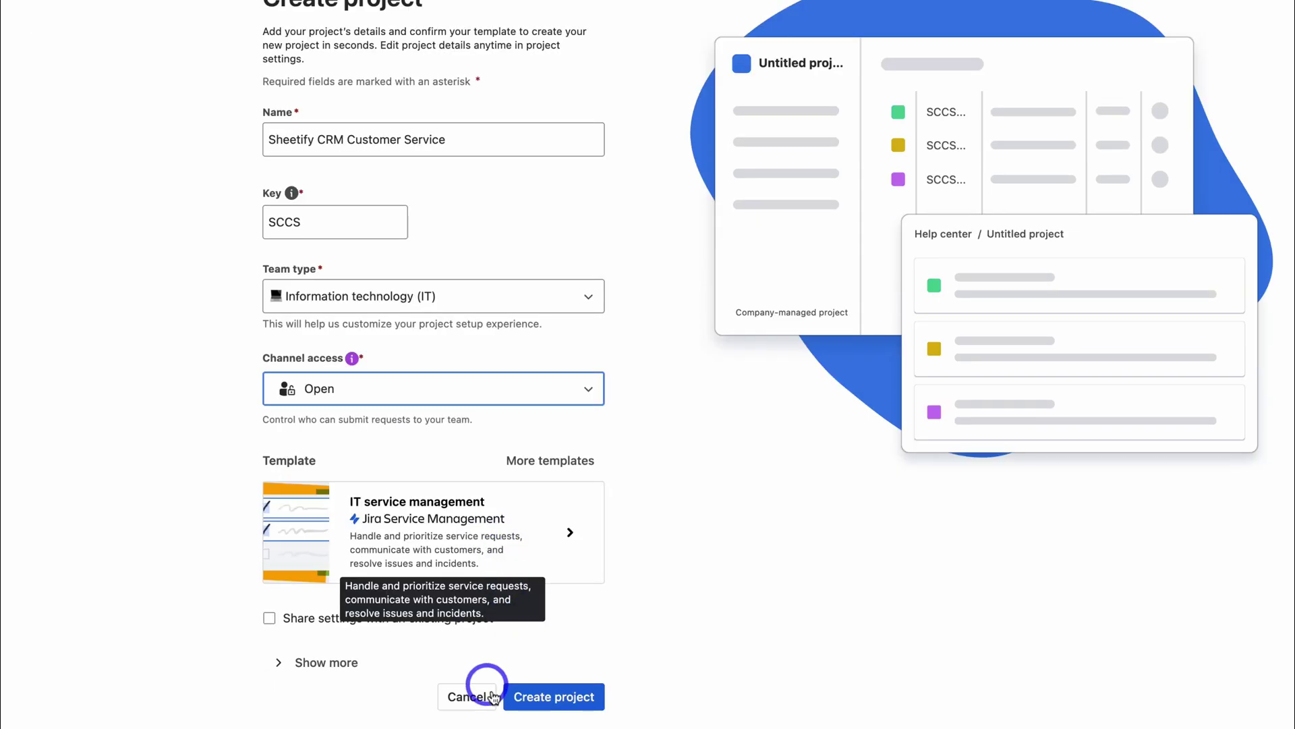
click(538, 695)
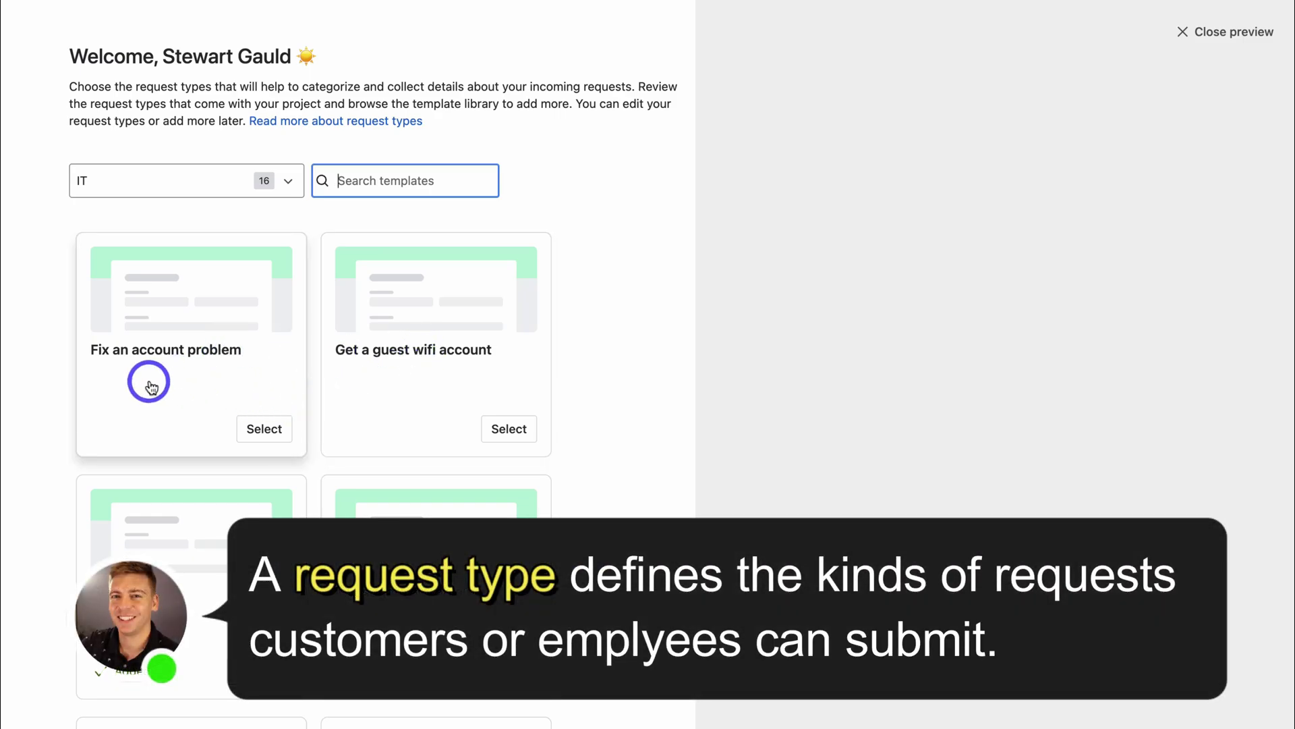
Add the "Fix an account problem" request type to the project with issue type [System] Incident
click(260, 429)
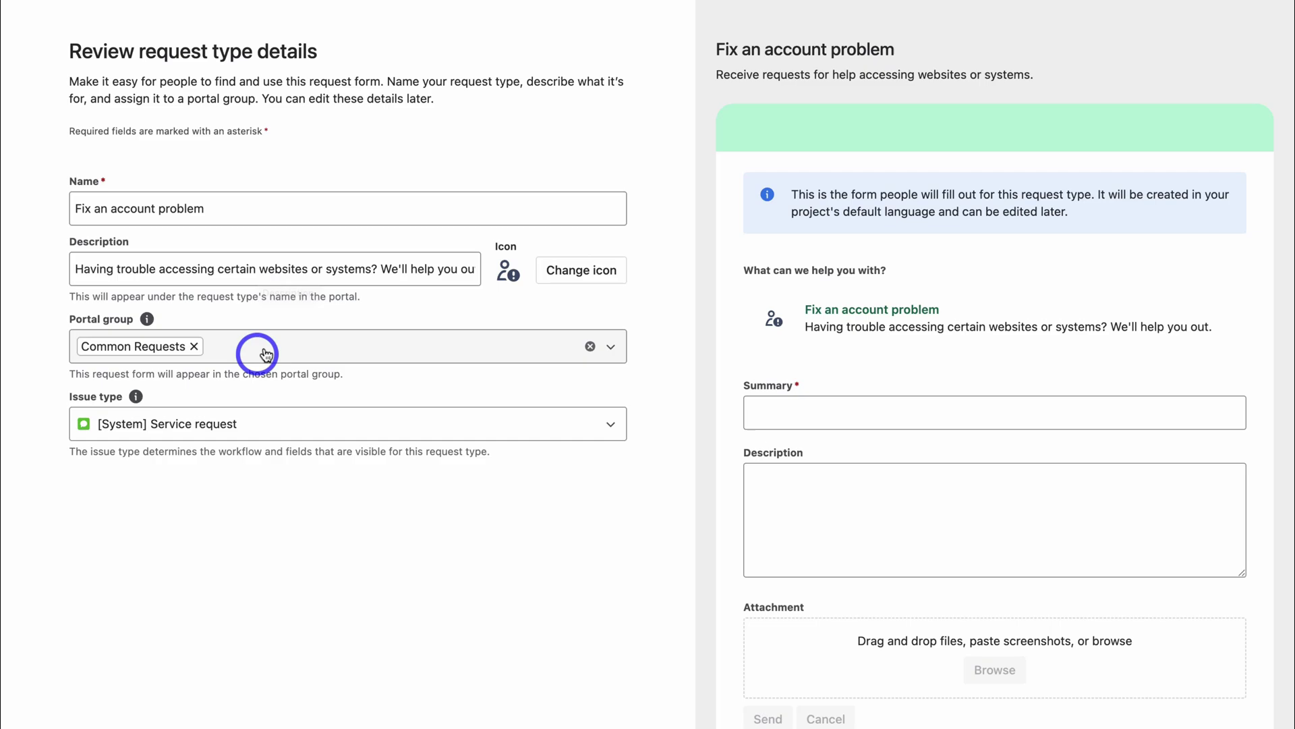
click(282, 436)
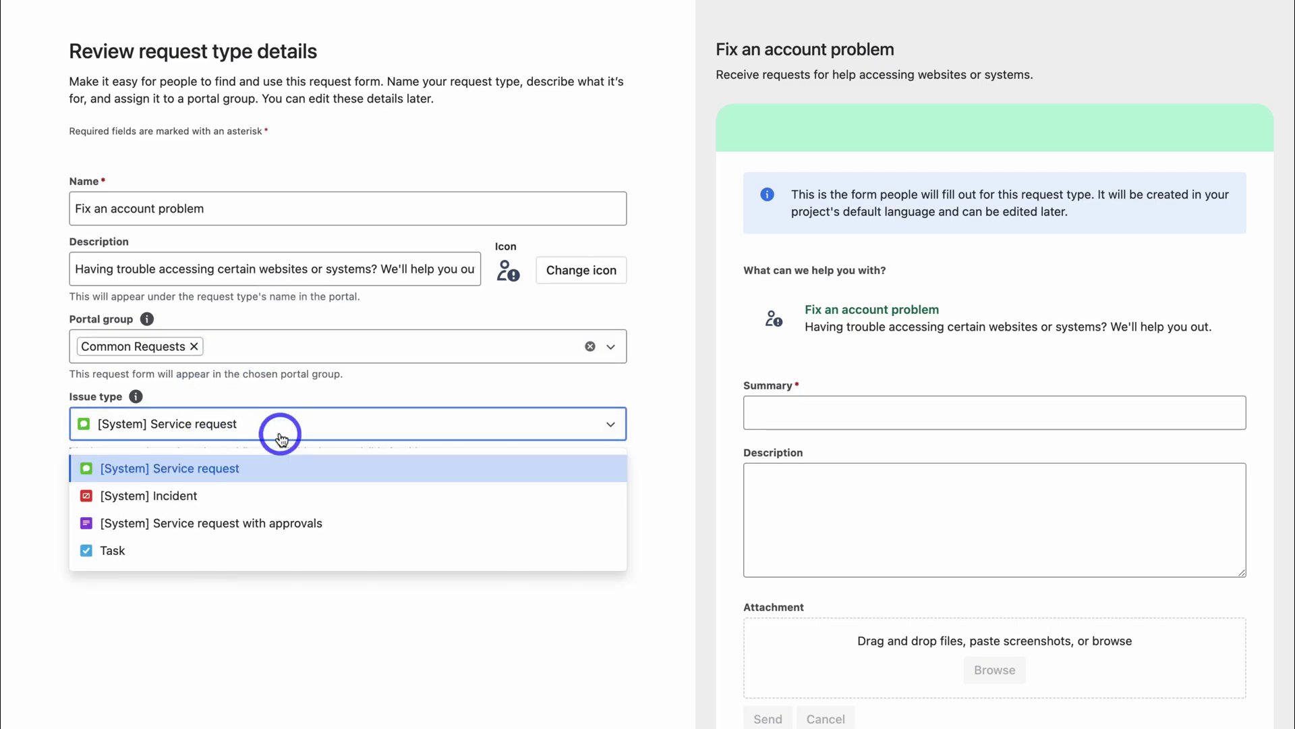
click(261, 496)
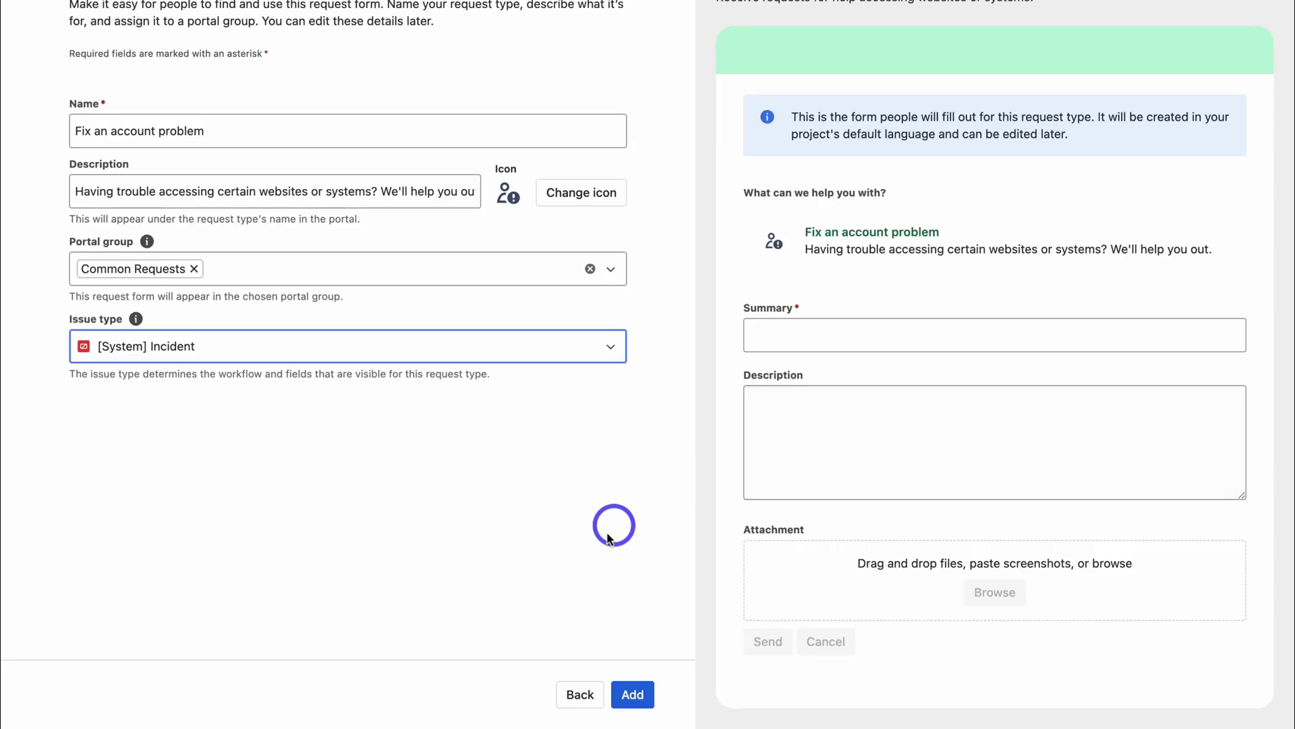
click(629, 694)
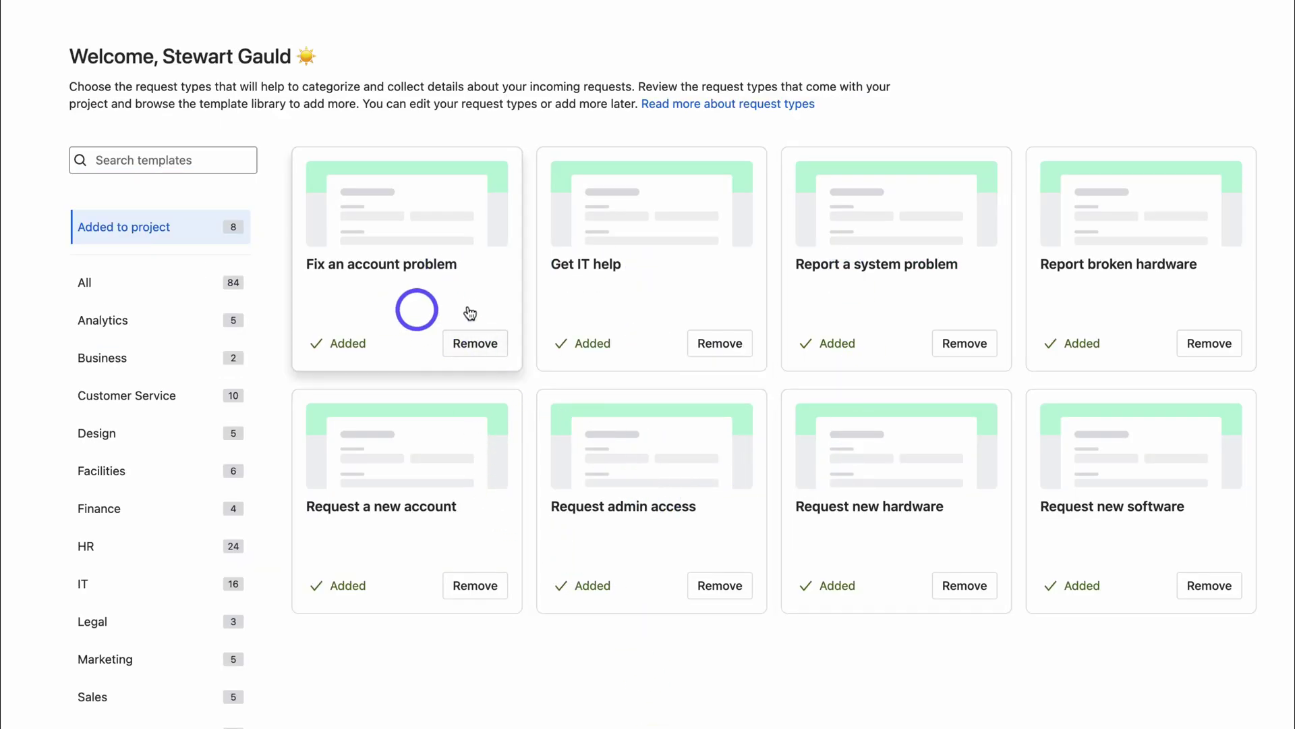
click(712, 335)
click(726, 350)
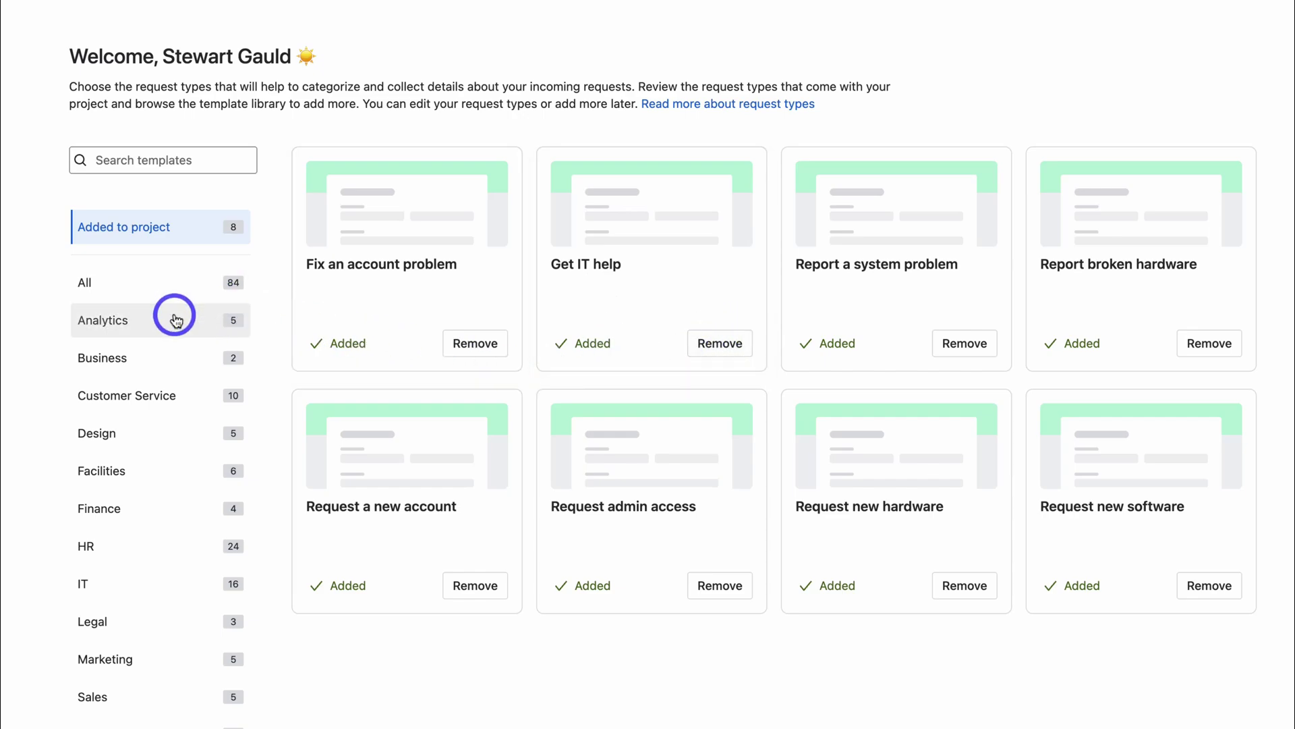
Add the "Returns and exchanges" request type from the Customer Service templates to the project
click(164, 397)
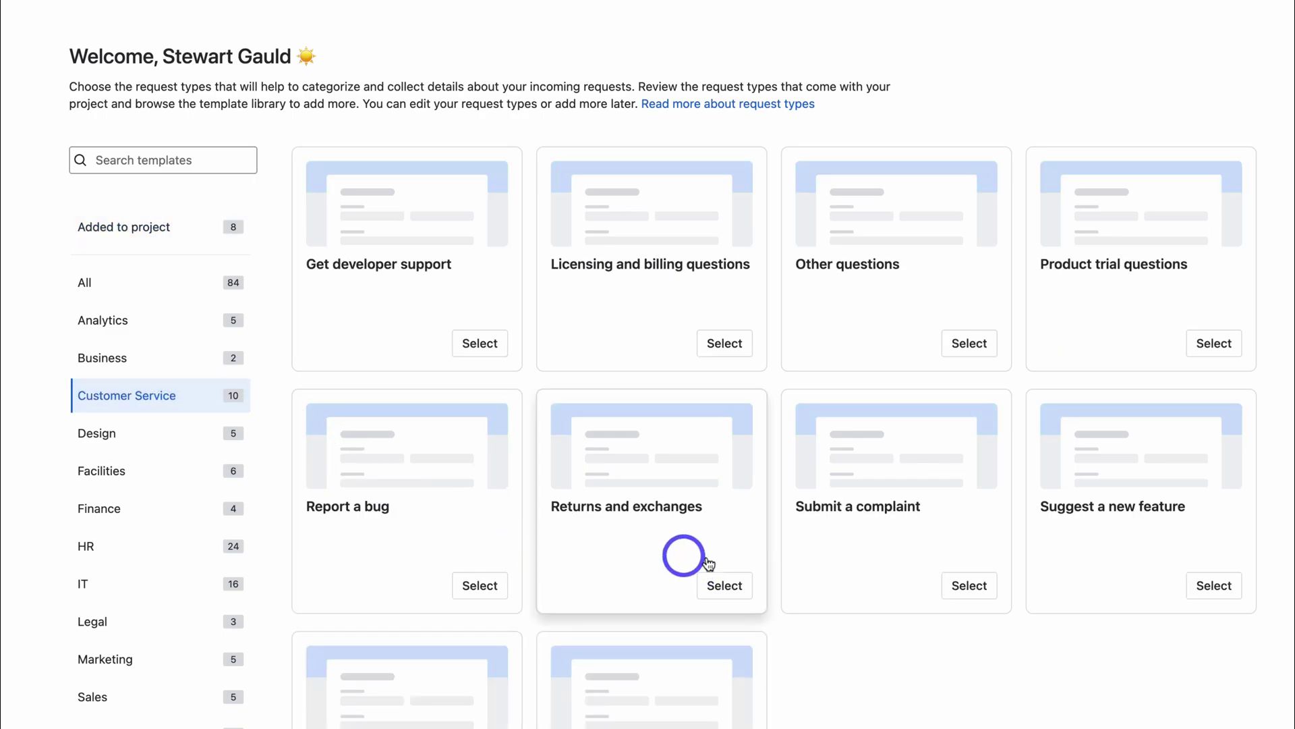
click(720, 584)
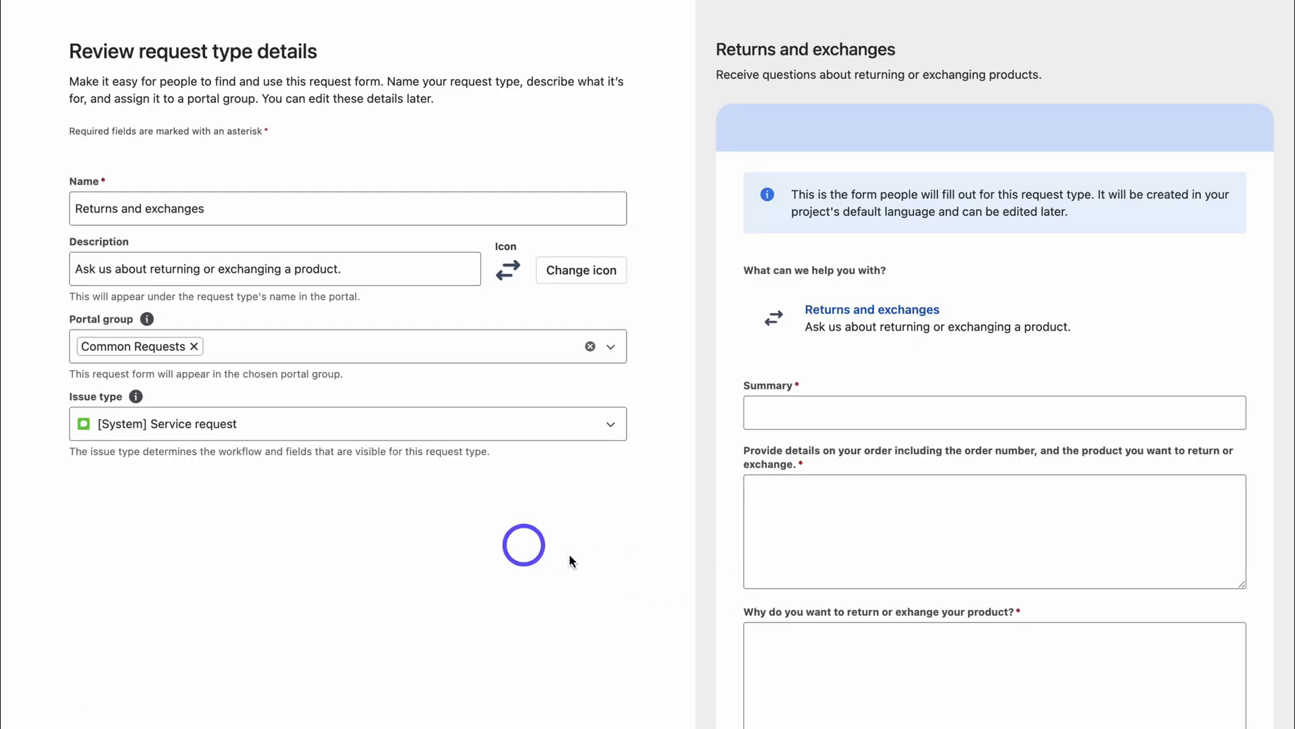
scroll(533, 540, down, 2)
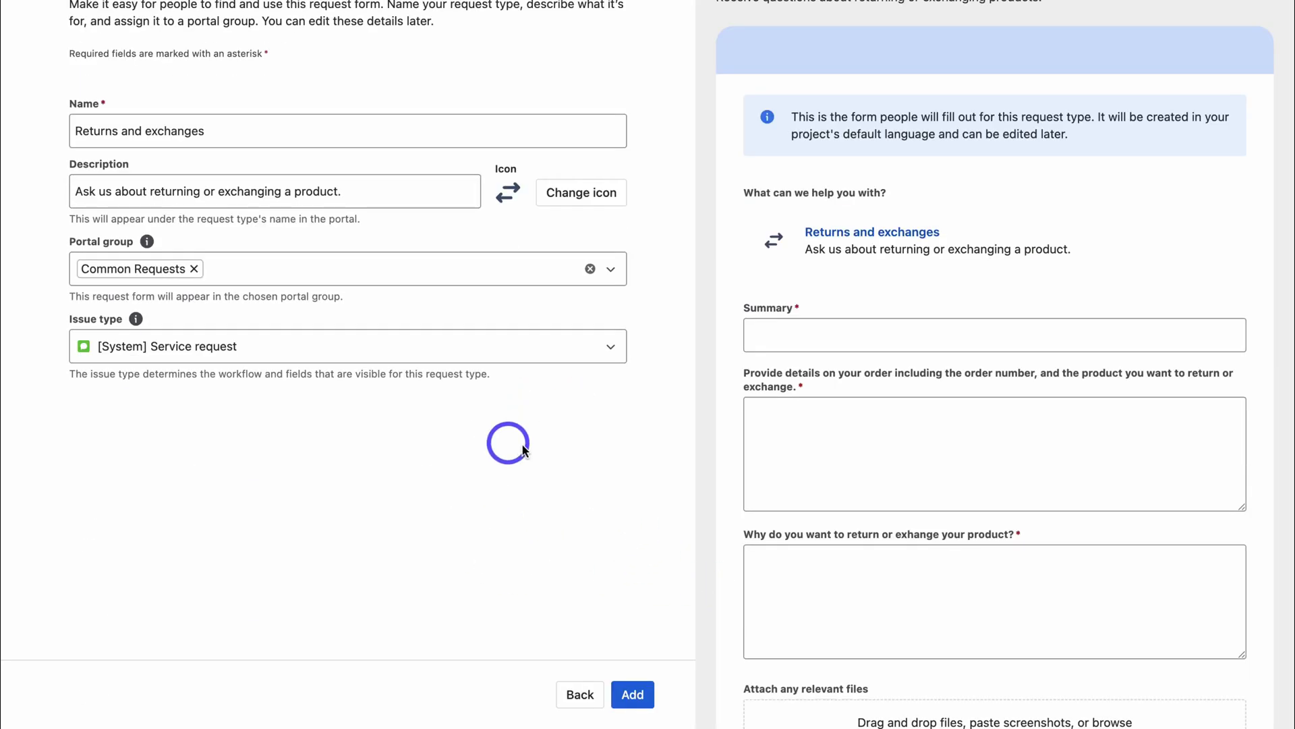
click(632, 694)
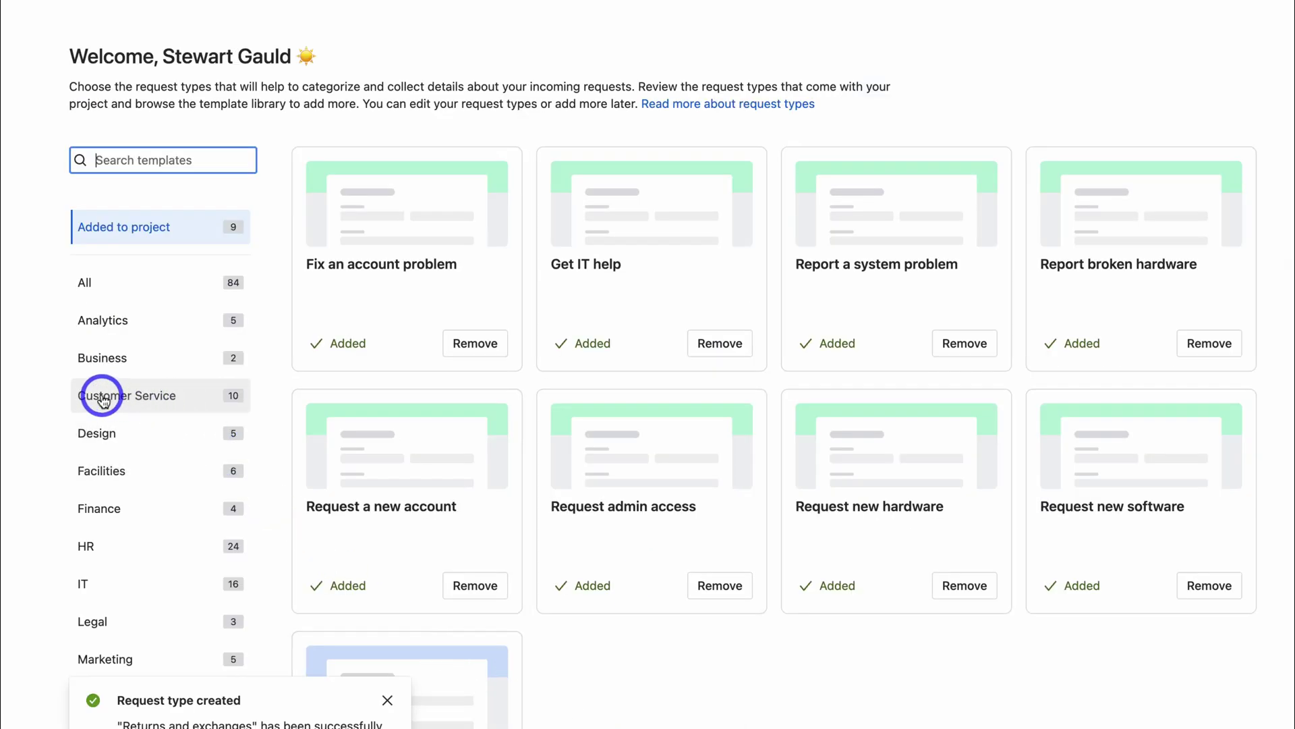
Add the "Suggest a new feature" request type from the Customer Service templates to the project
click(205, 391)
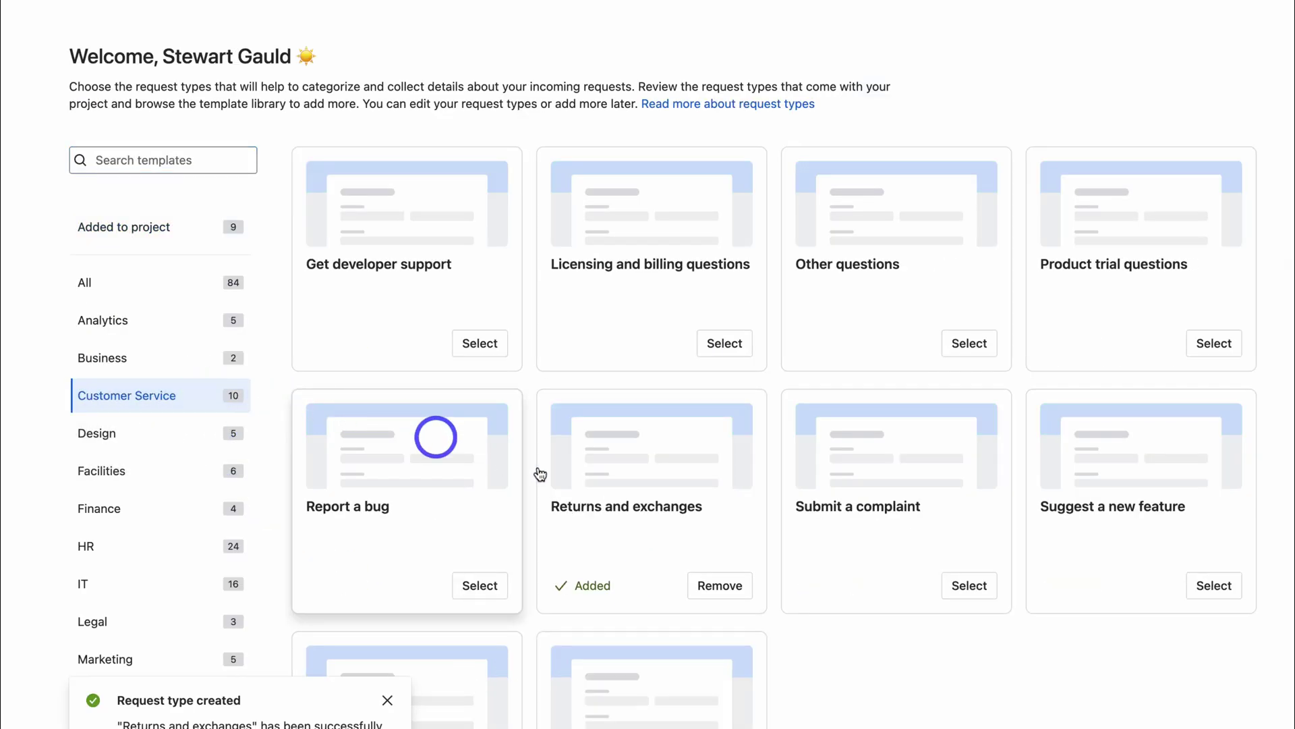
click(1196, 583)
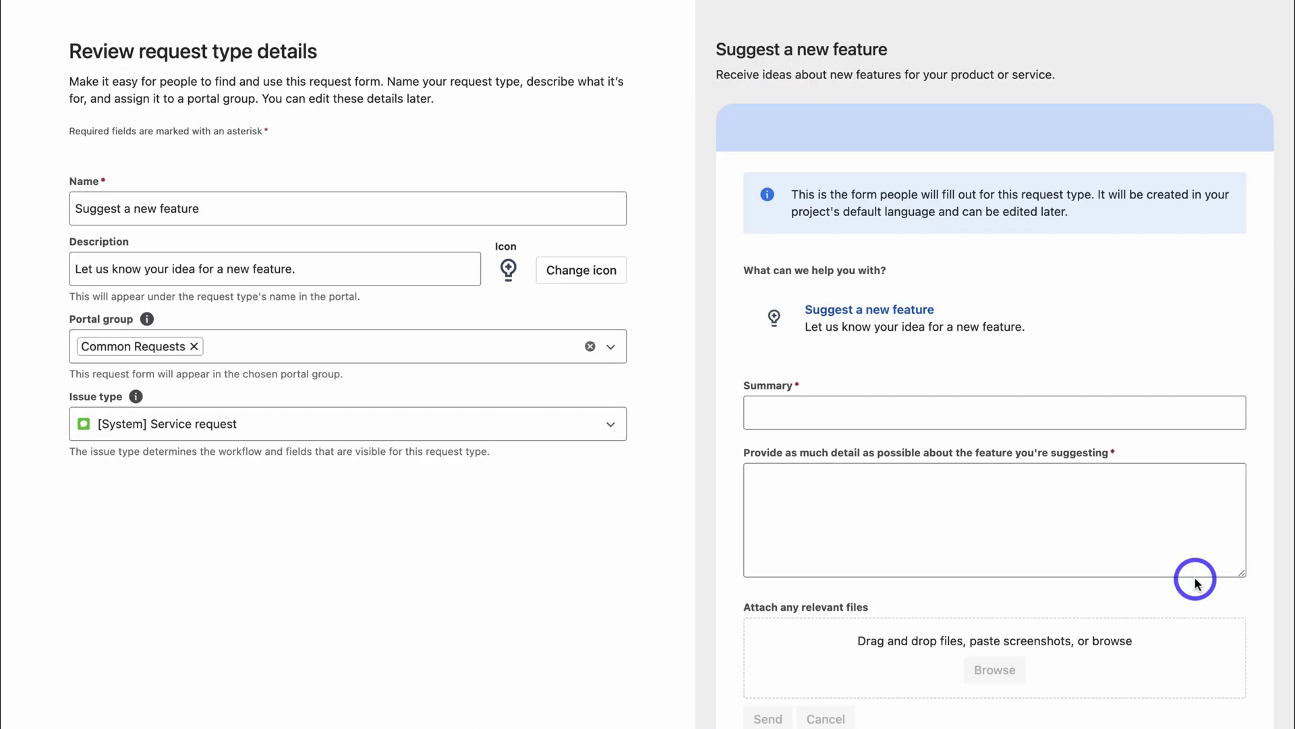
scroll(1195, 533, down, 2)
click(641, 693)
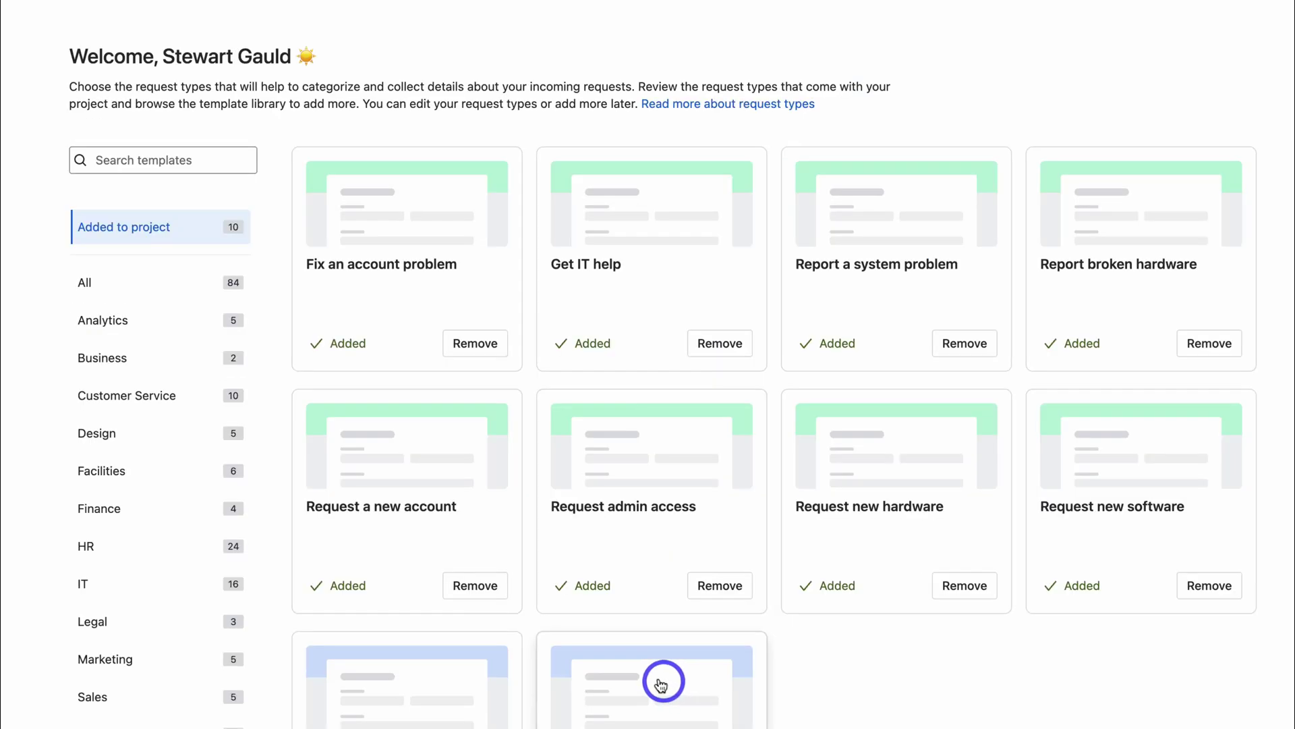
Preview the "Get IT help" request form, continue to the project and dismiss the request types introduction
click(676, 307)
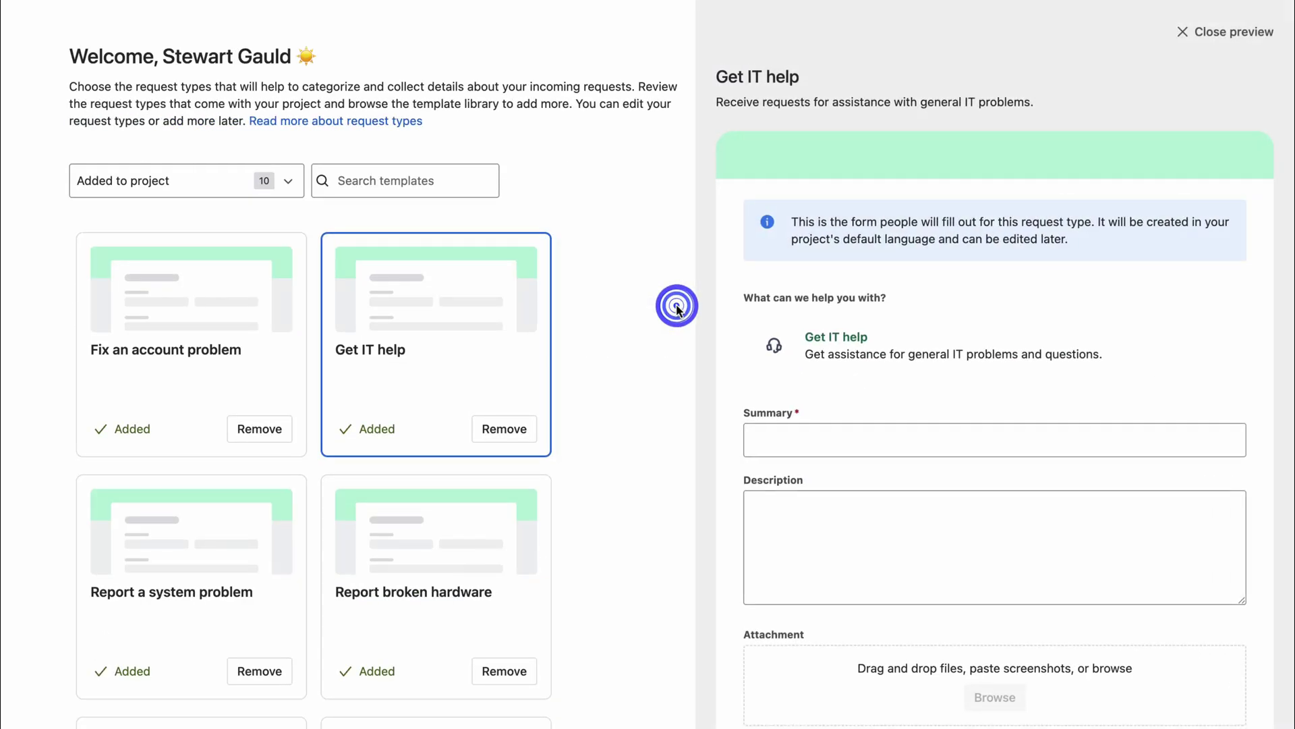
scroll(914, 304, down, 2)
scroll(910, 292, up, 2)
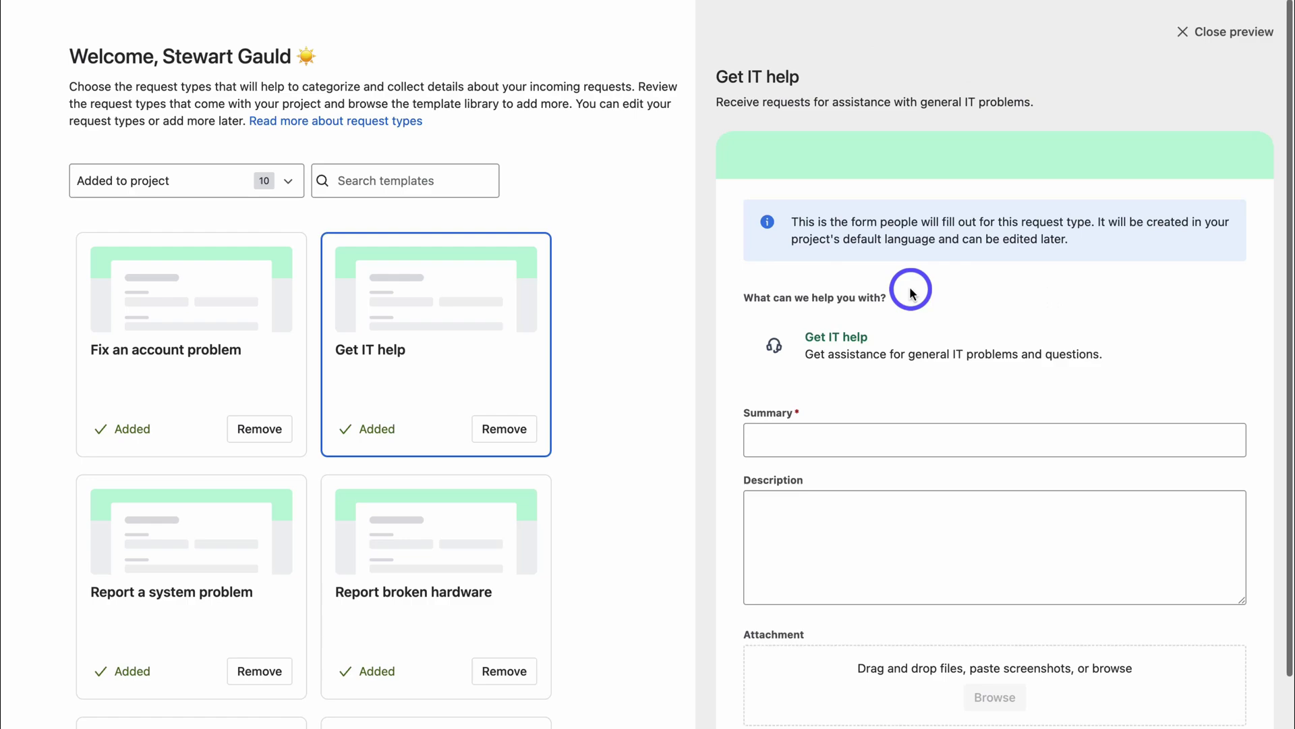
scroll(877, 284, down, 1)
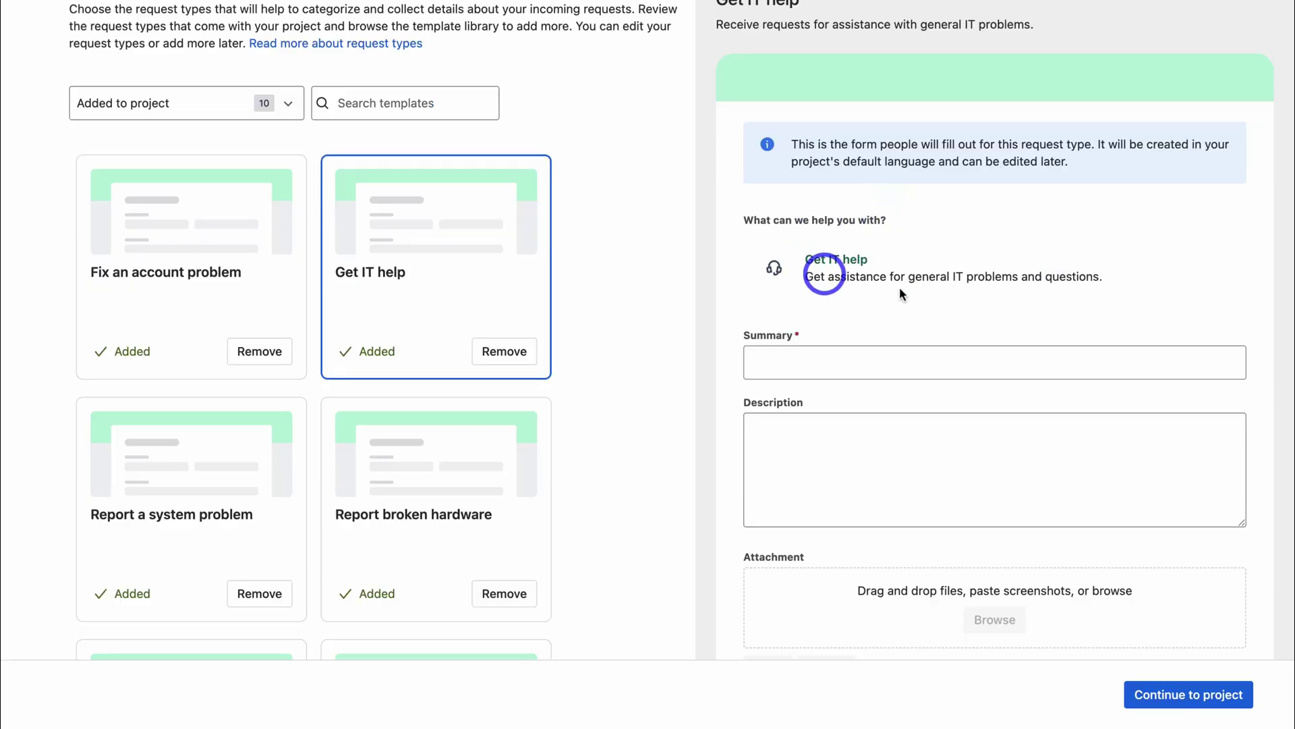
click(1188, 697)
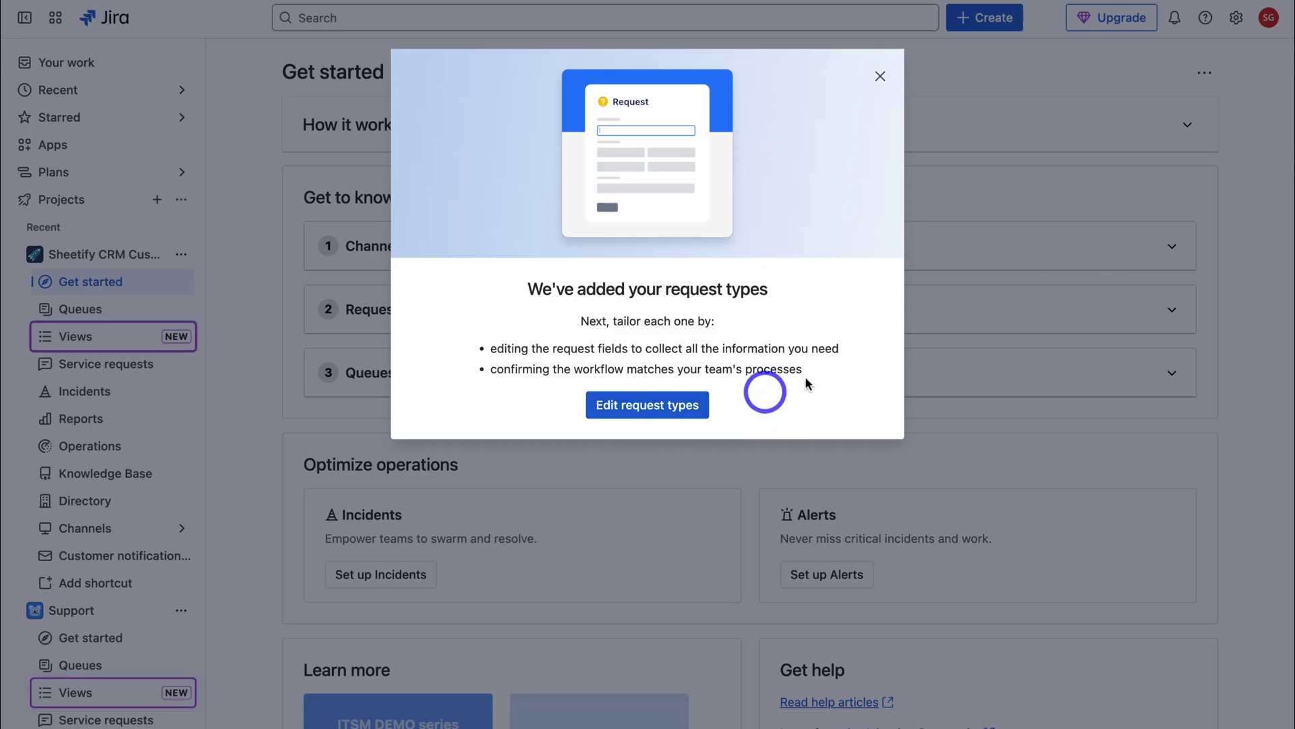
click(878, 73)
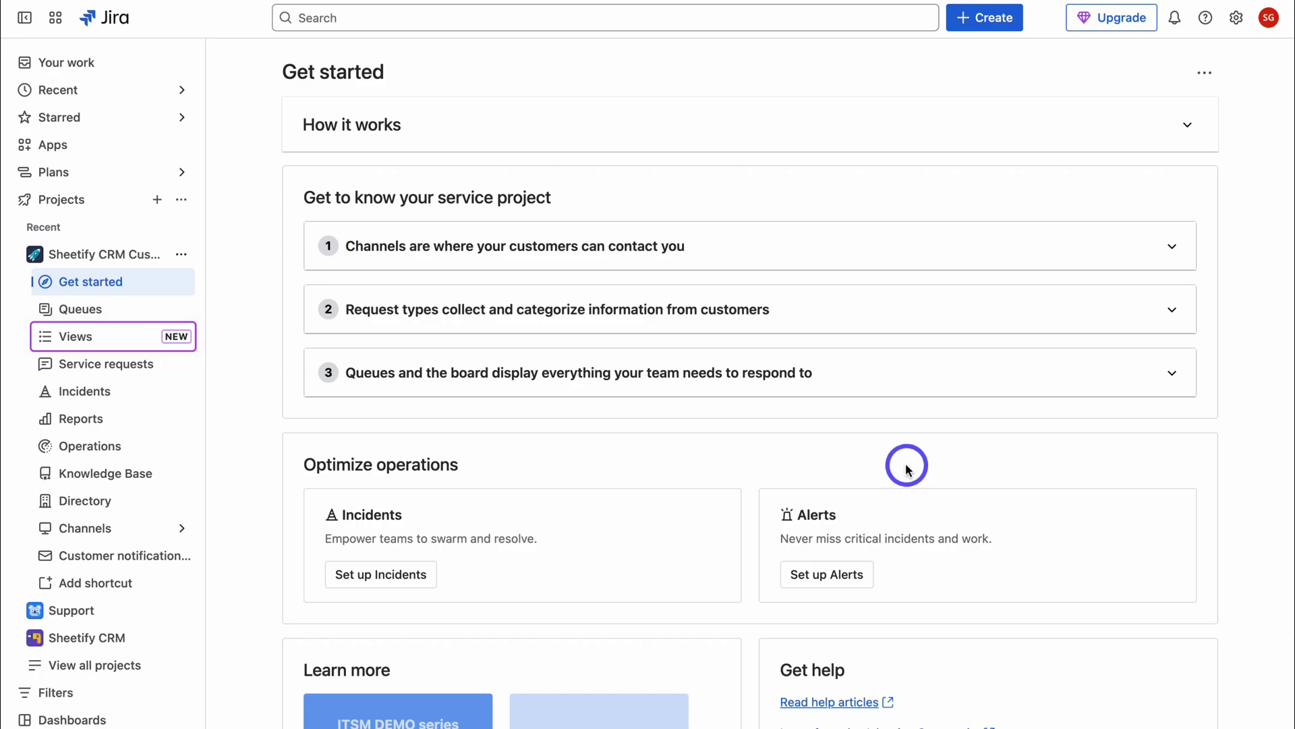
Open the list of service request types in the settings of the Sheetify CRM Customer Service project
click(180, 255)
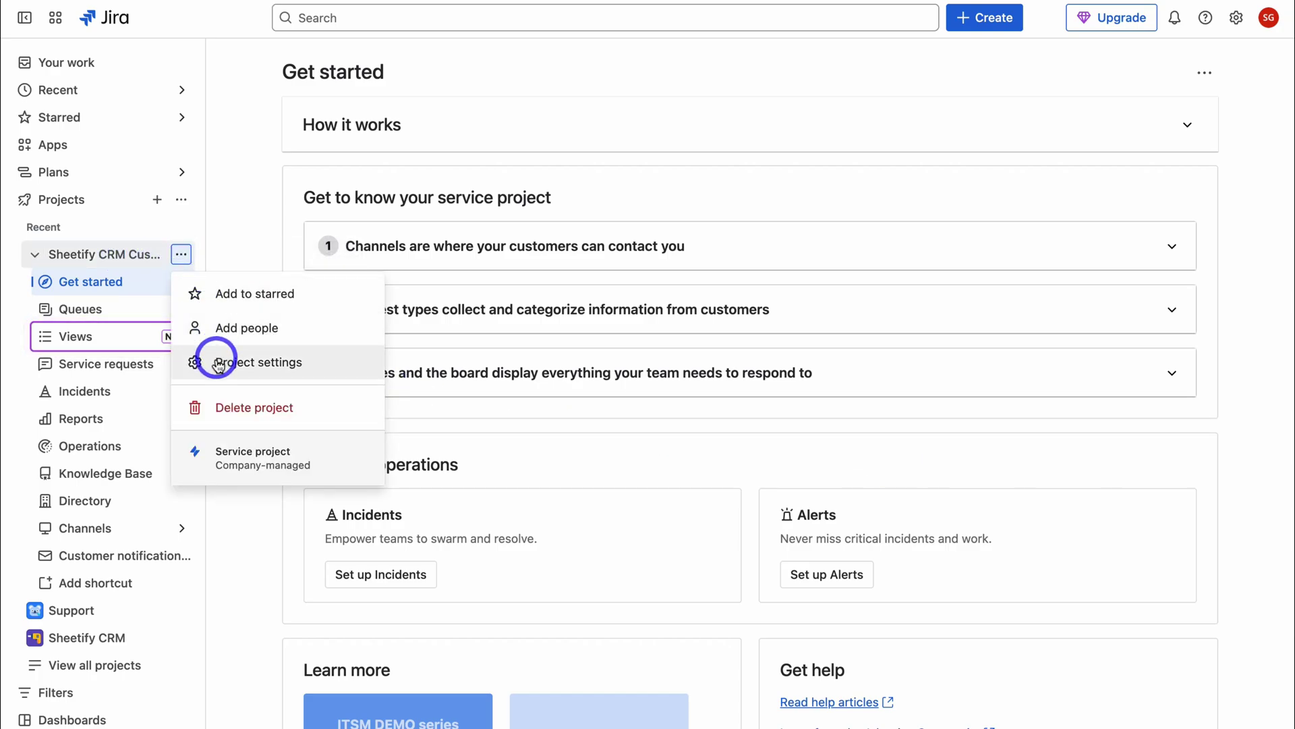
click(297, 363)
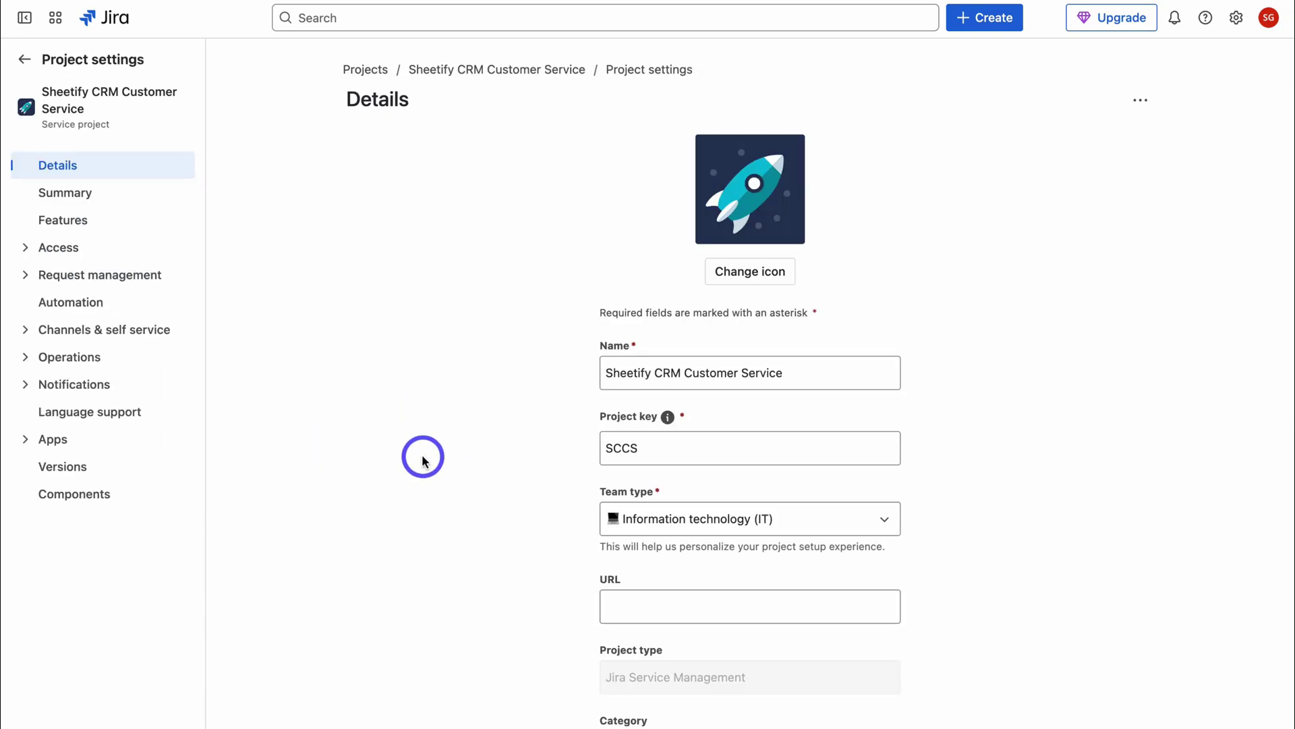
click(44, 280)
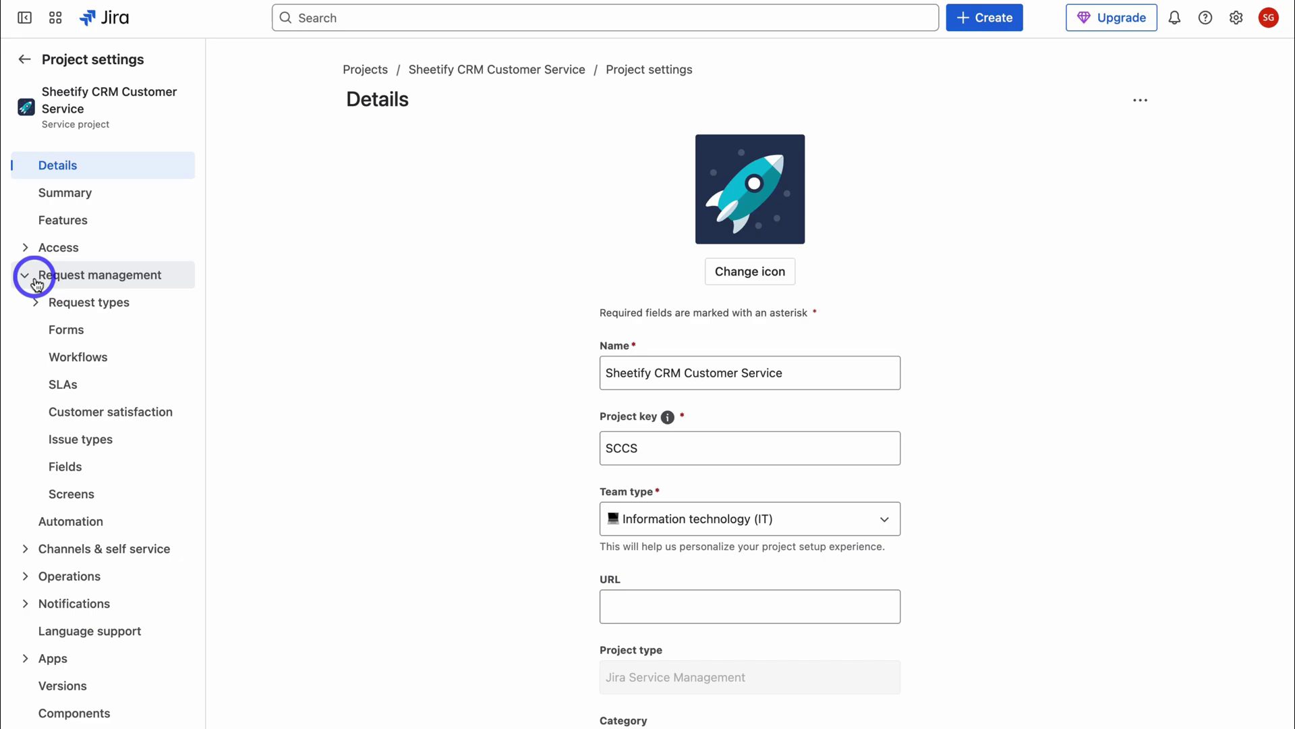
click(33, 300)
click(76, 335)
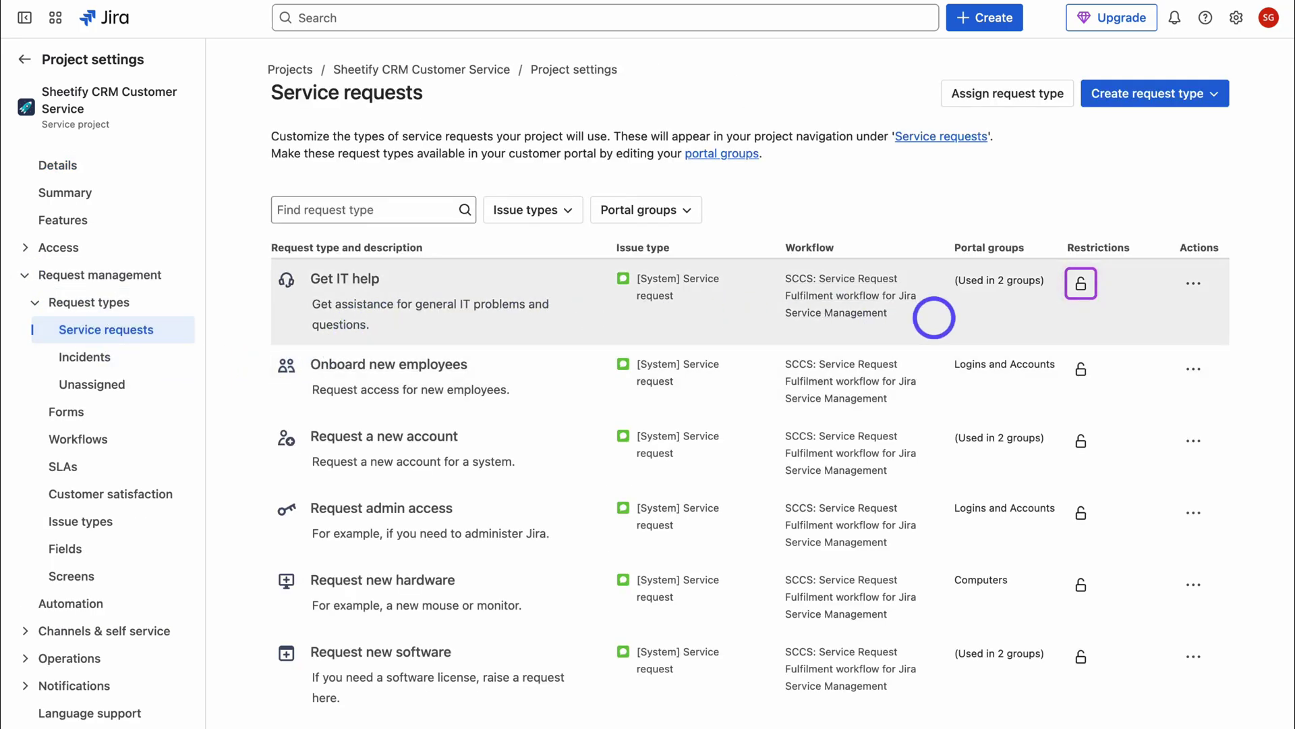
Examine the actions available for "Get IT help" and for the unassigned "Returns and exchanges" request type
click(1192, 286)
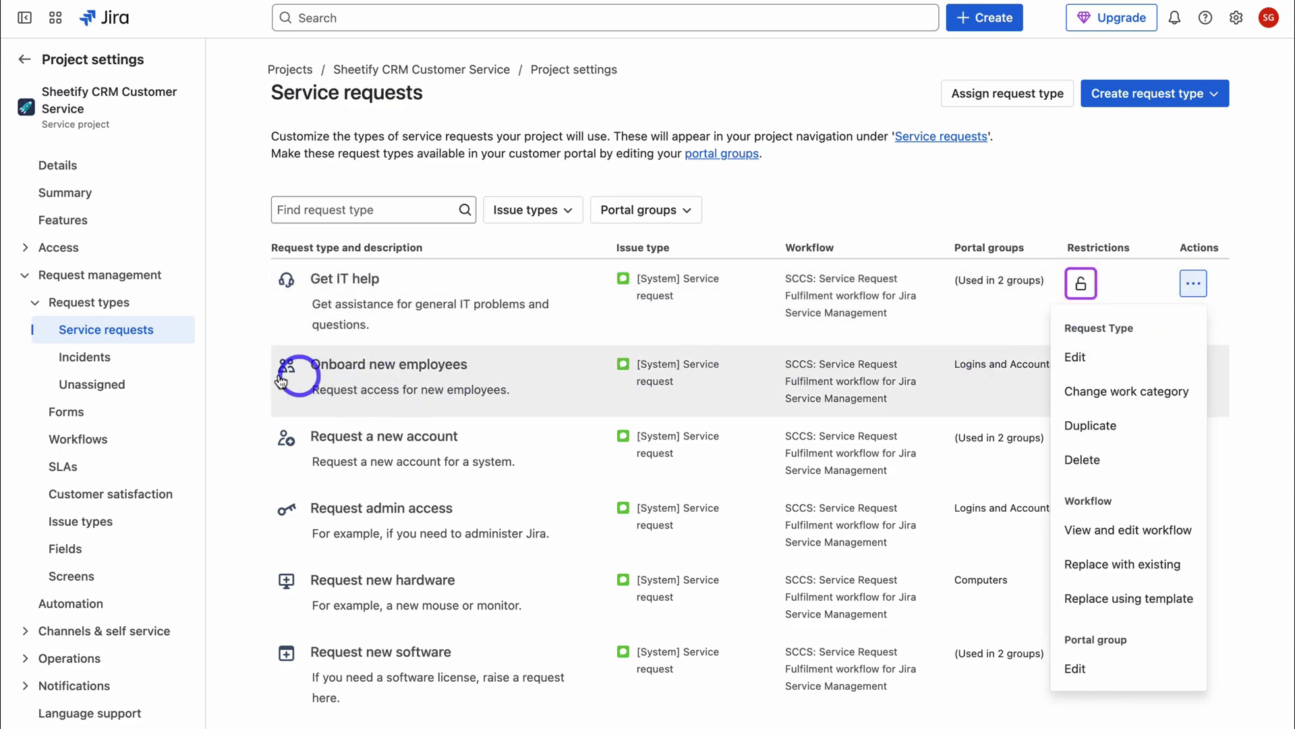
click(145, 358)
click(125, 390)
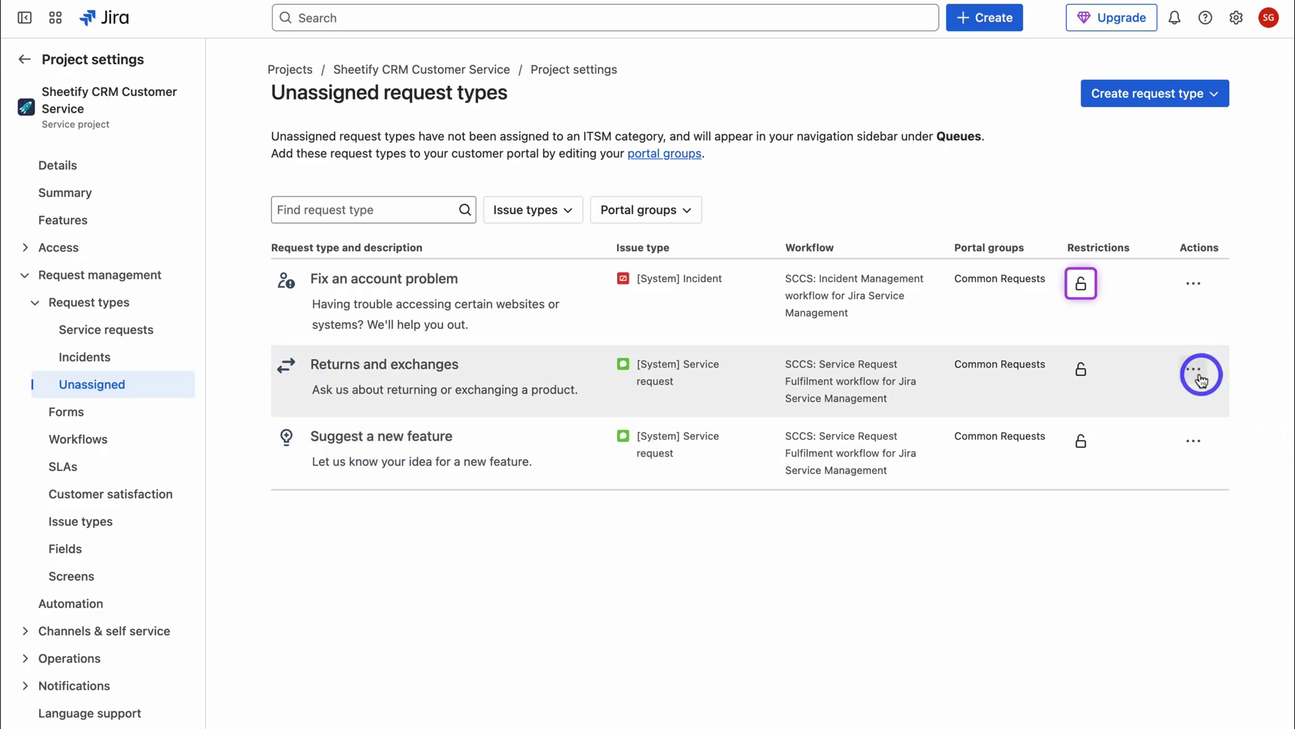
click(1194, 373)
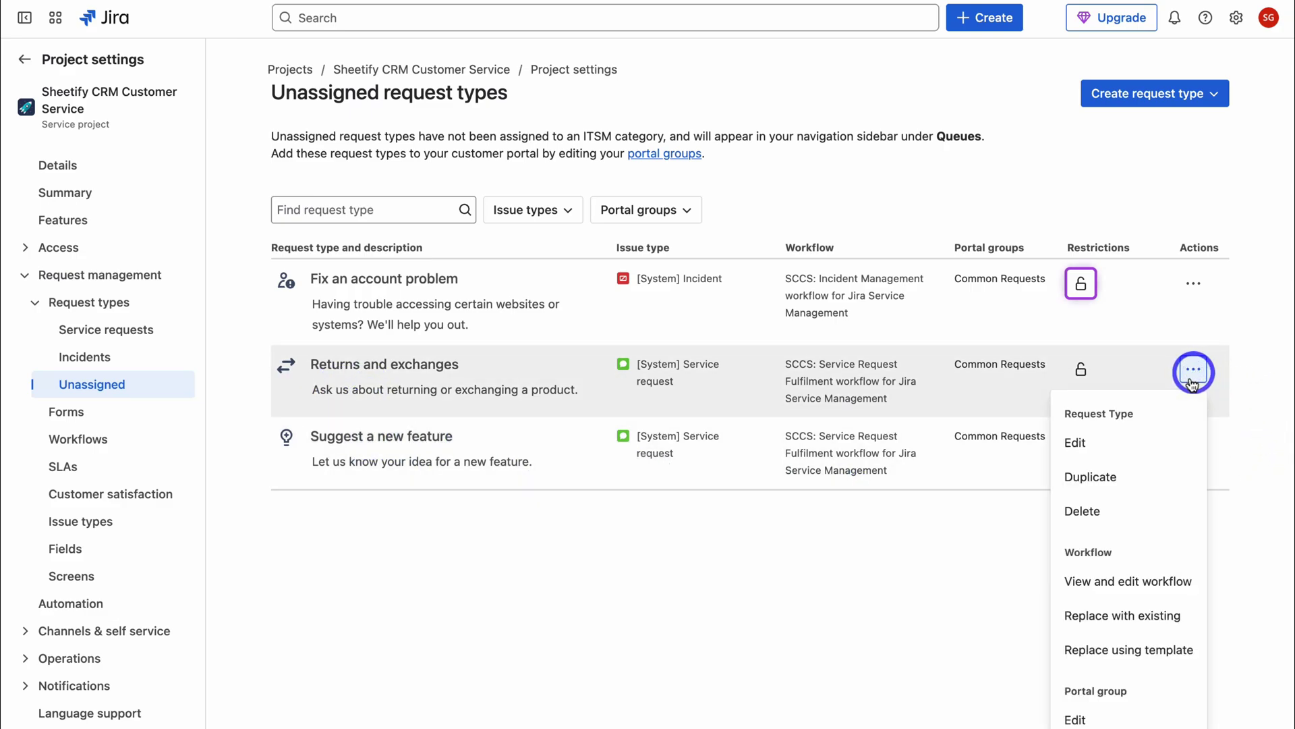
click(985, 508)
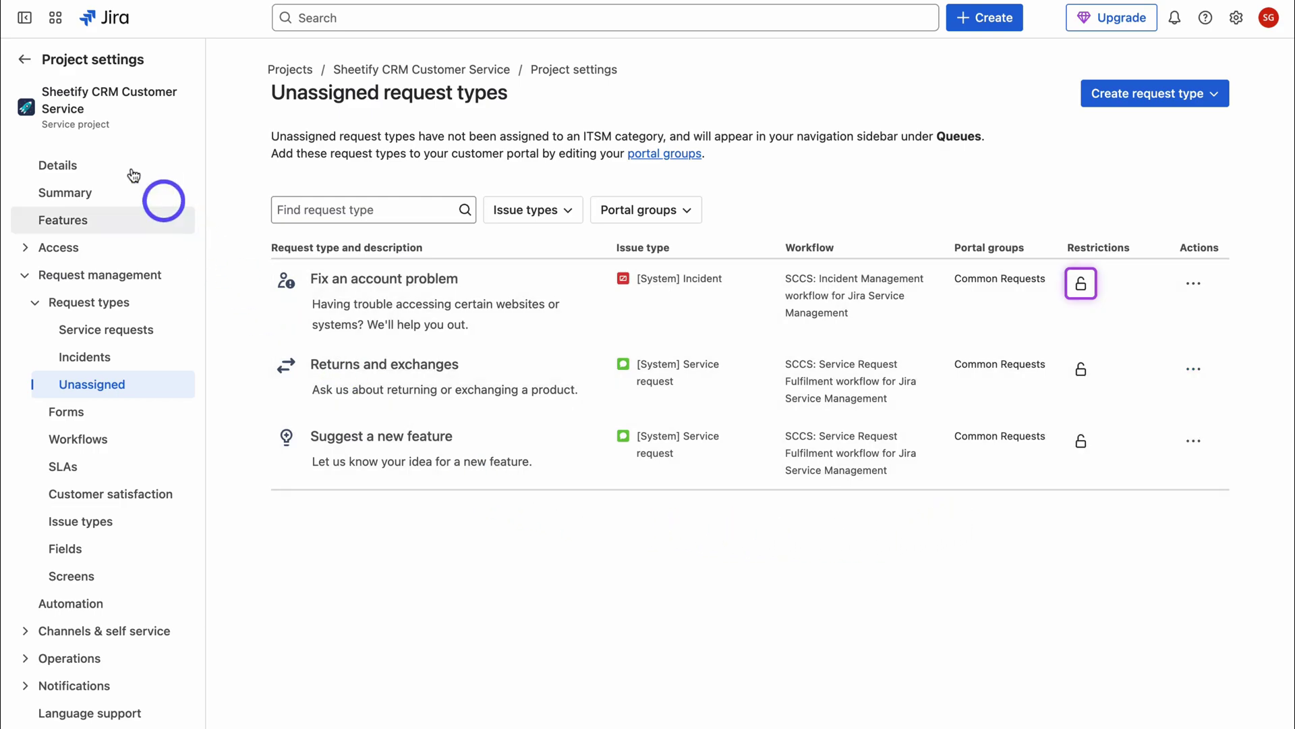
Leave the project settings and open the project's customer portal channel
click(25, 58)
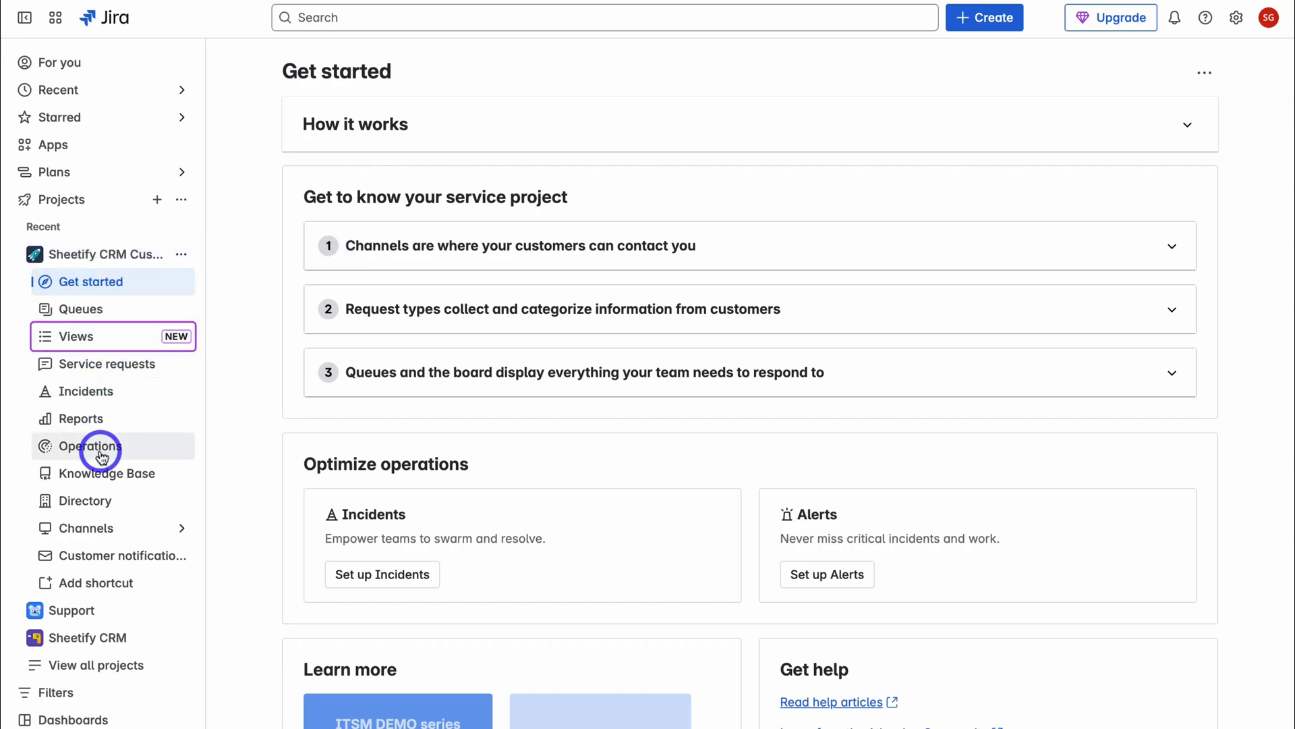
click(112, 533)
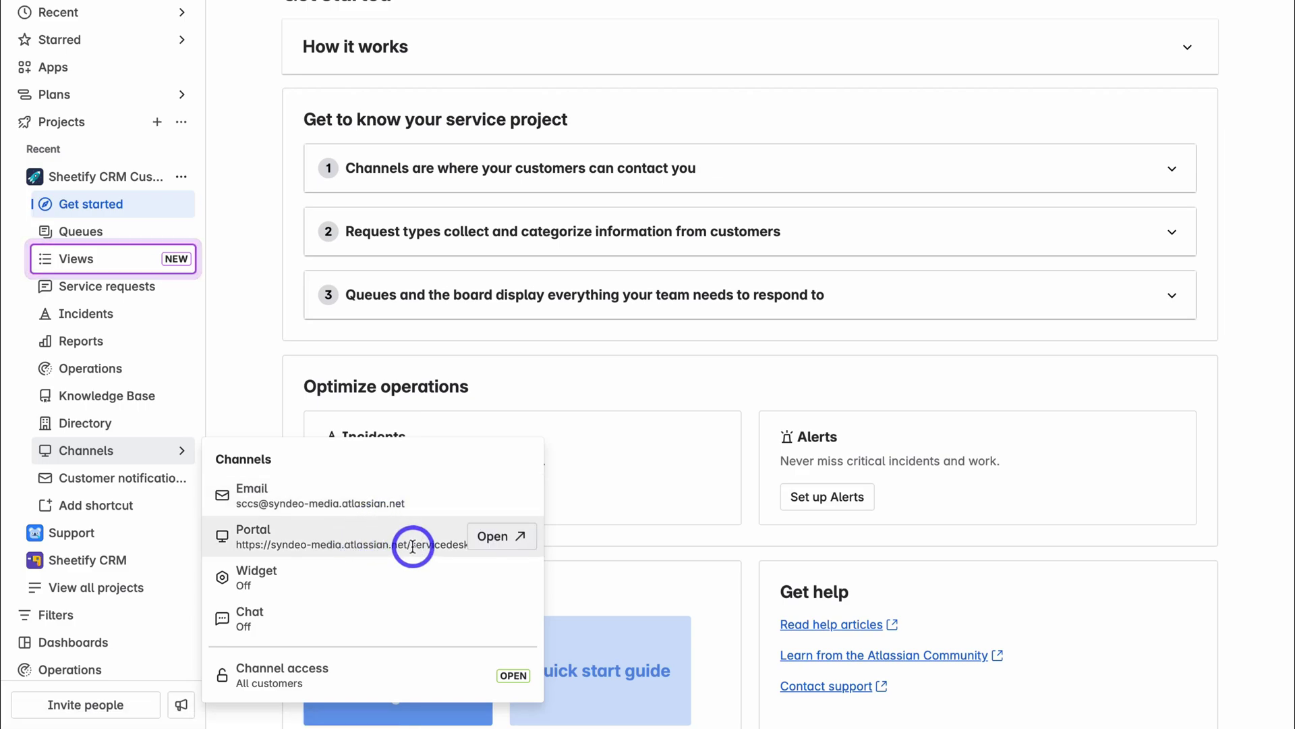
click(520, 538)
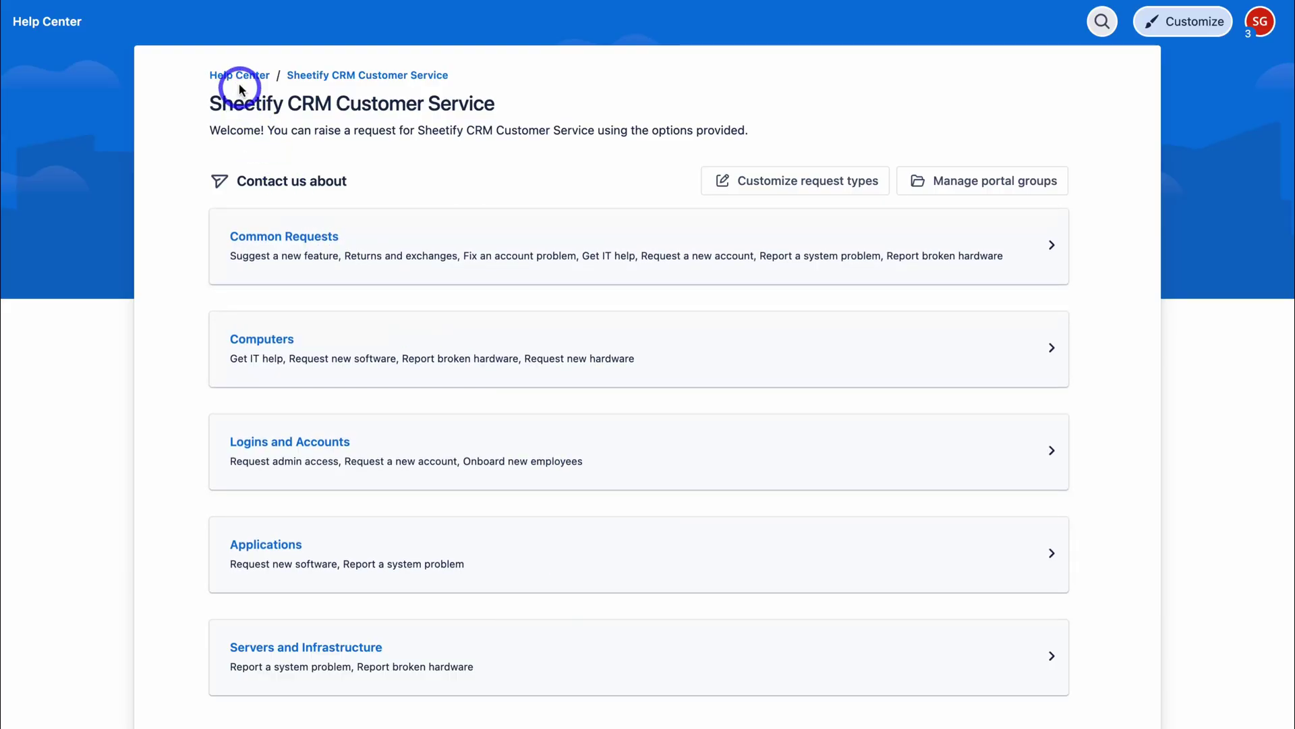
View the Help Center home page with its information search, and return to the Sheetify CRM Customer Service portal
click(234, 75)
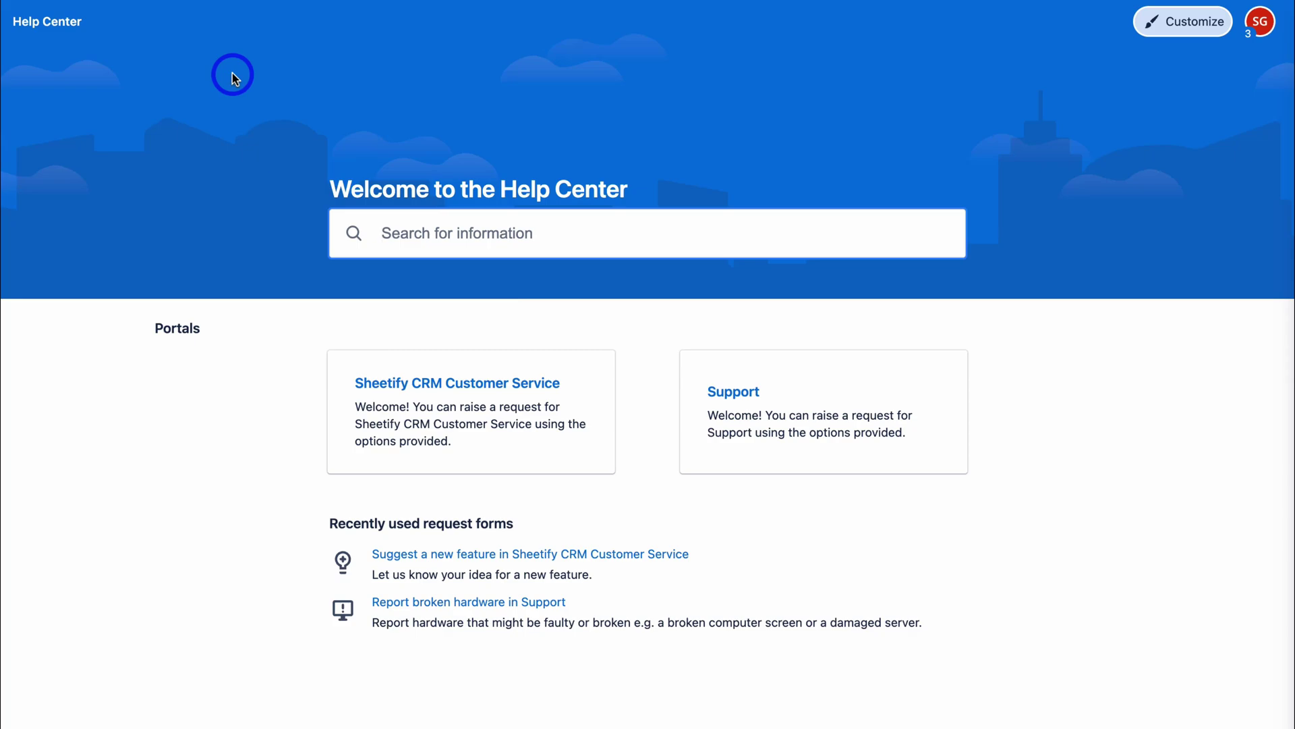
click(361, 247)
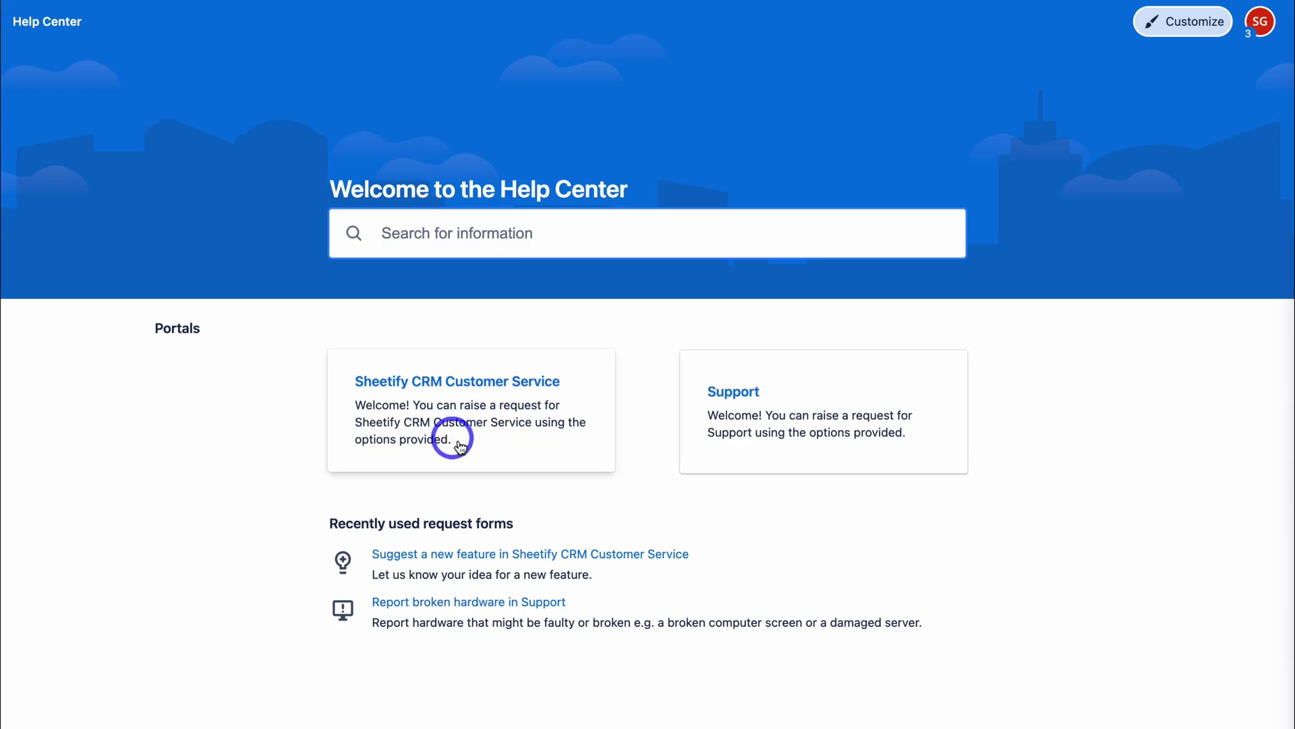
click(490, 443)
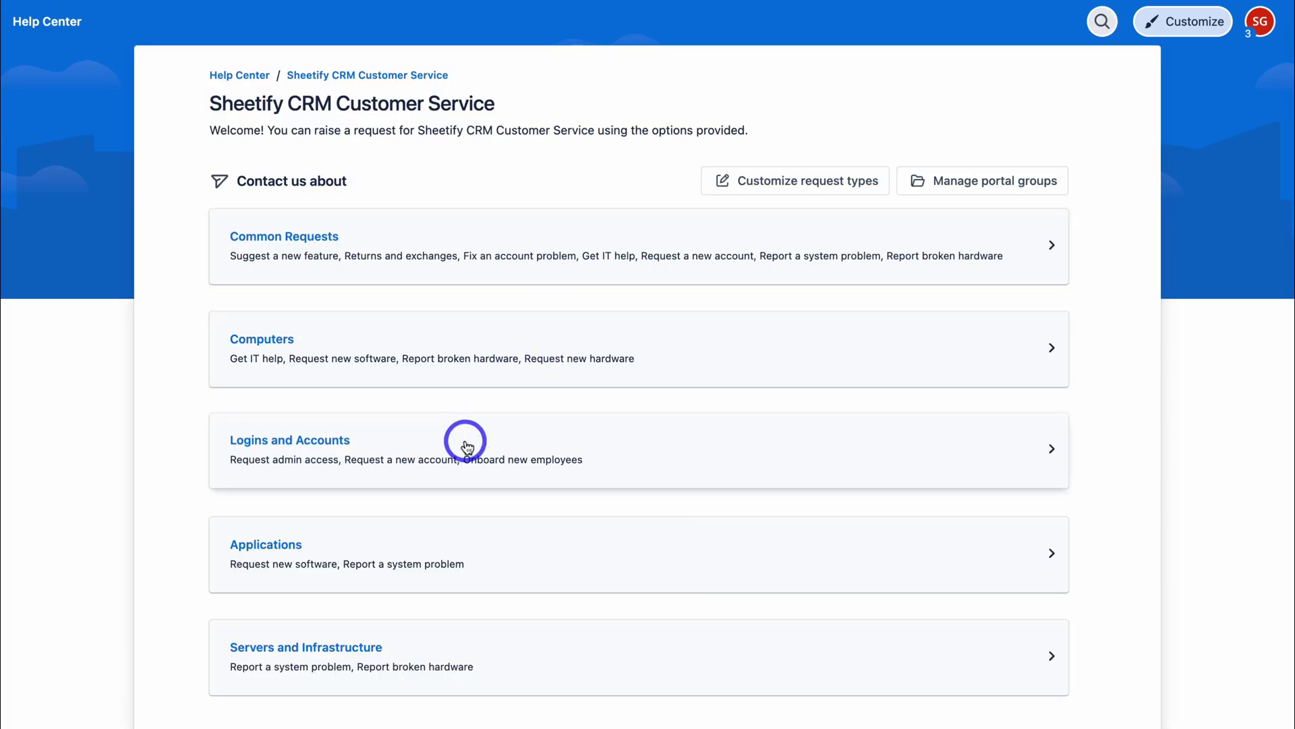
Open the Common Requests portal group and look through the request types it offers customers
click(484, 230)
scroll(499, 301, down, 2)
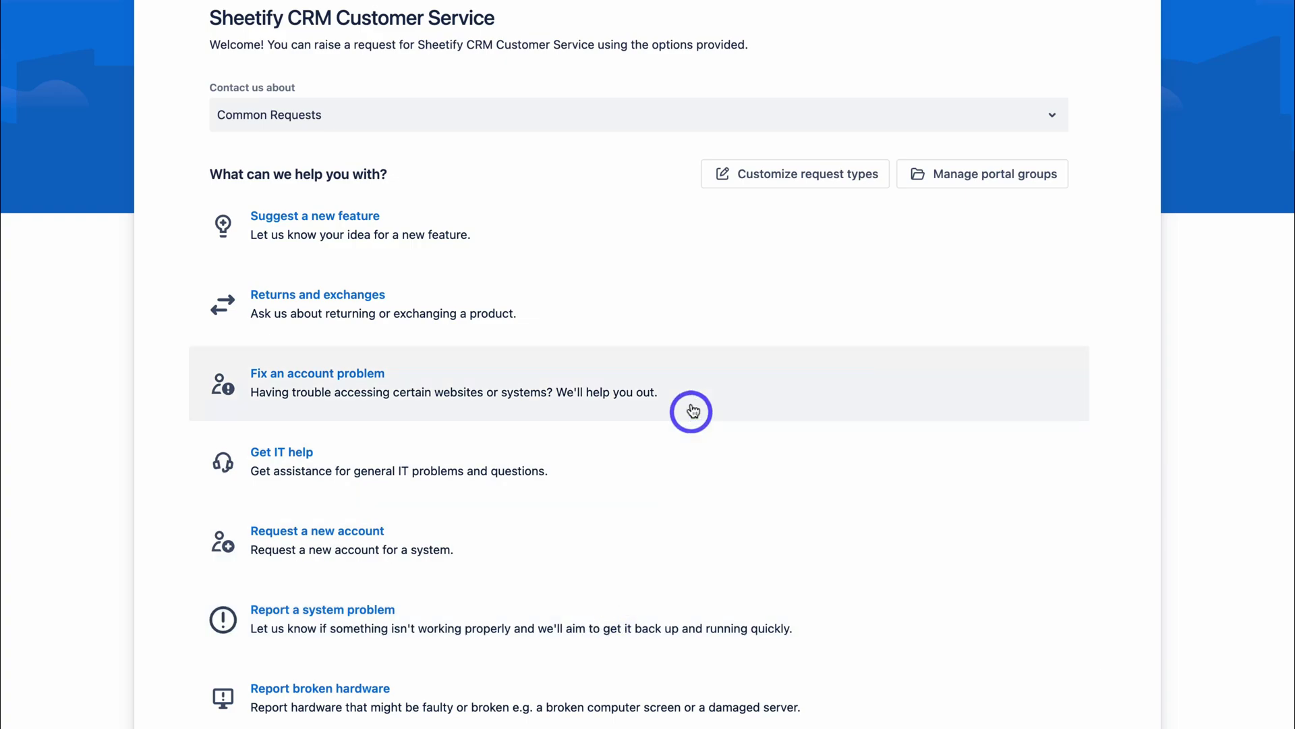
scroll(658, 307, down, 1)
scroll(625, 451, up, 1)
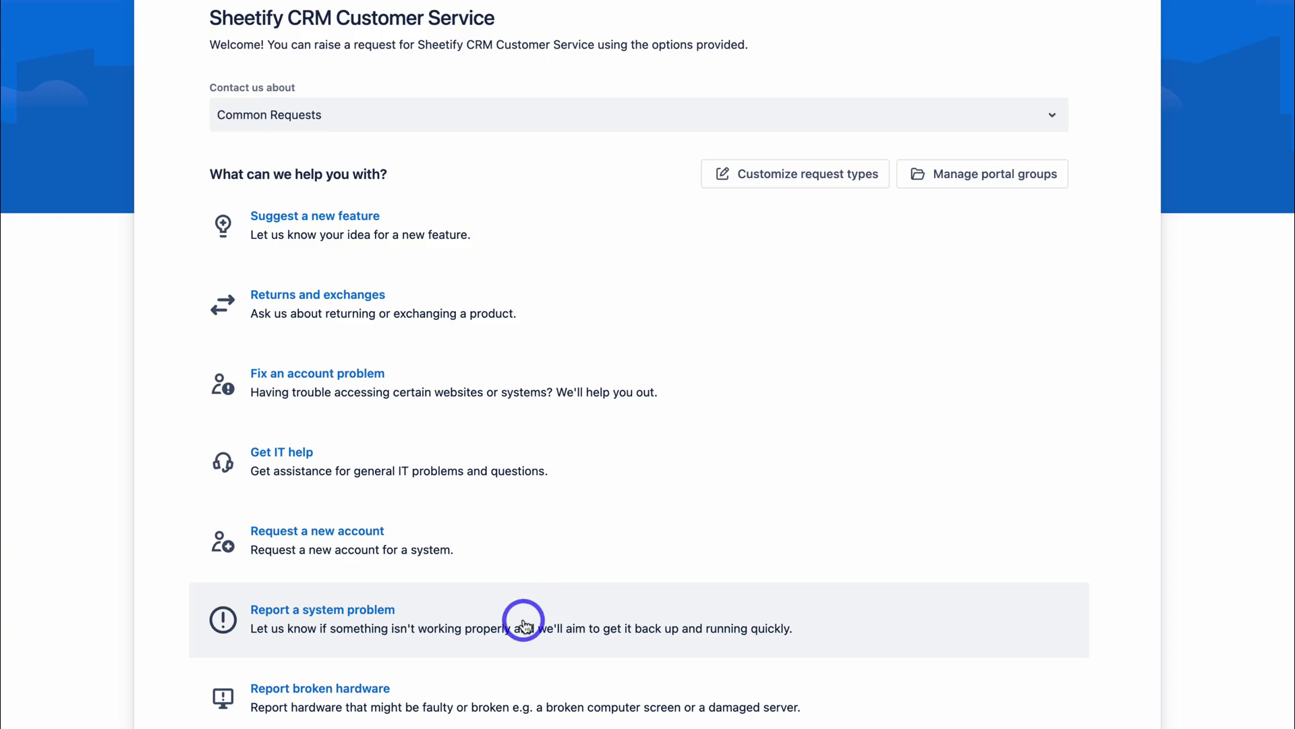
scroll(520, 636, up, 1)
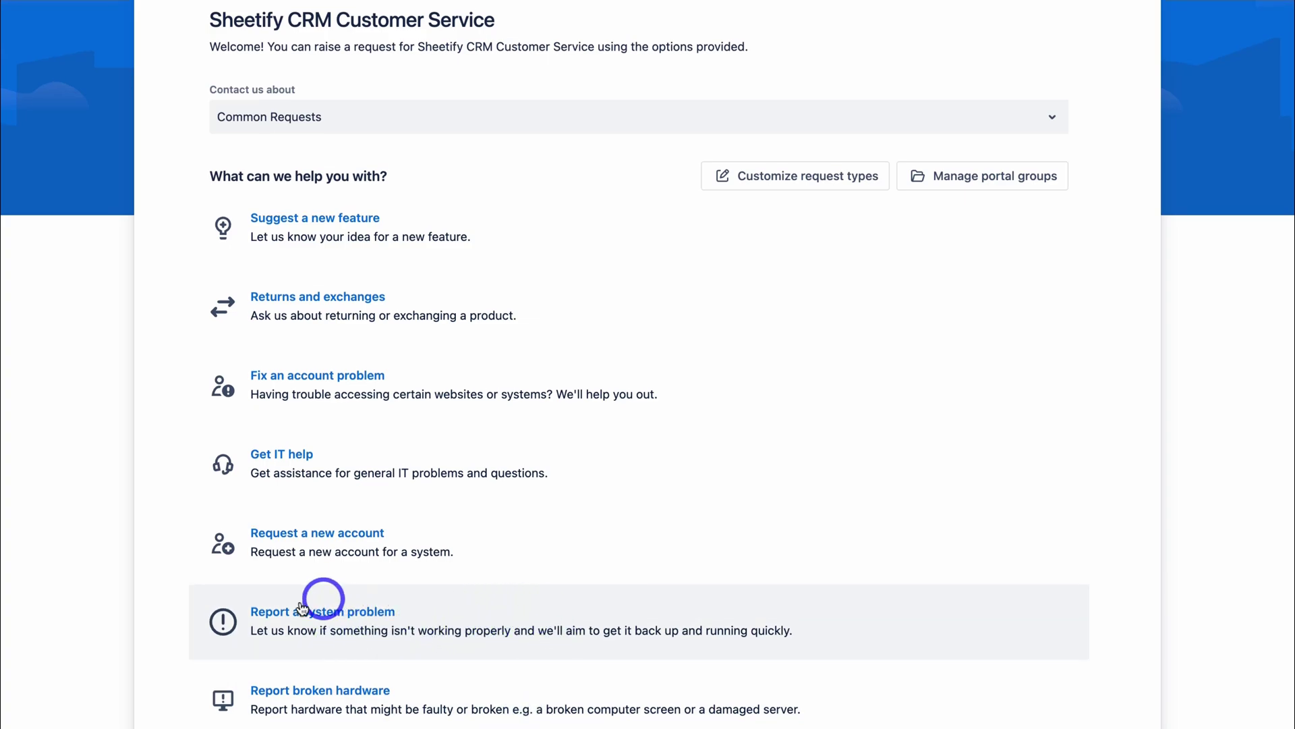
scroll(418, 668, down, 1)
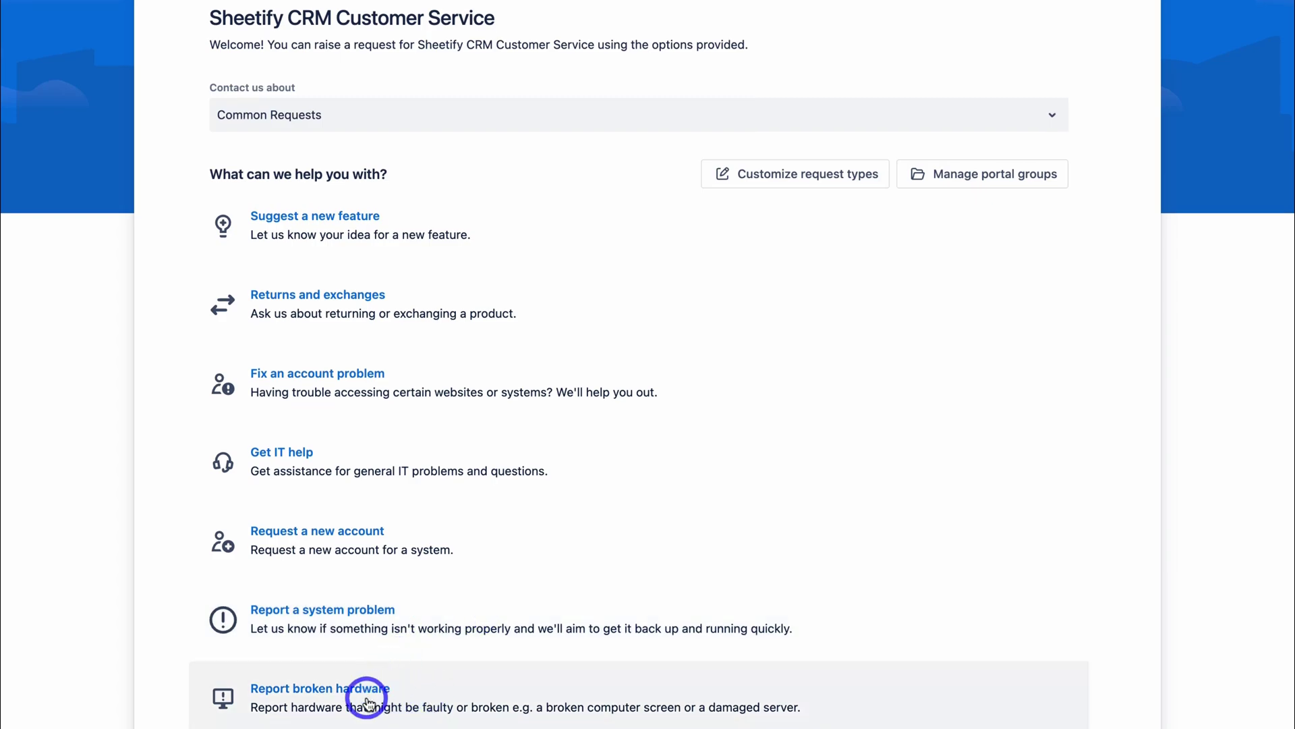
Open the "Suggest a new feature" request form in the portal and look through the fields customers fill in
scroll(529, 686, down, 2)
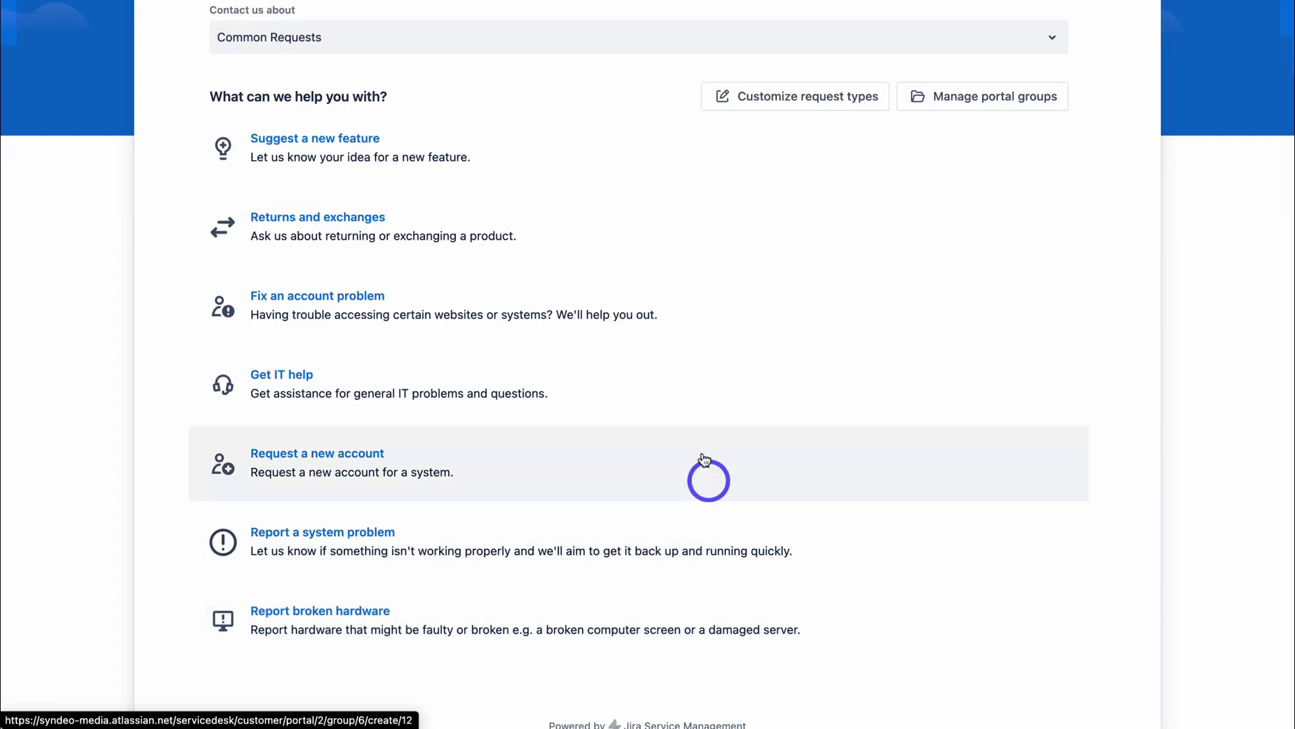
click(550, 148)
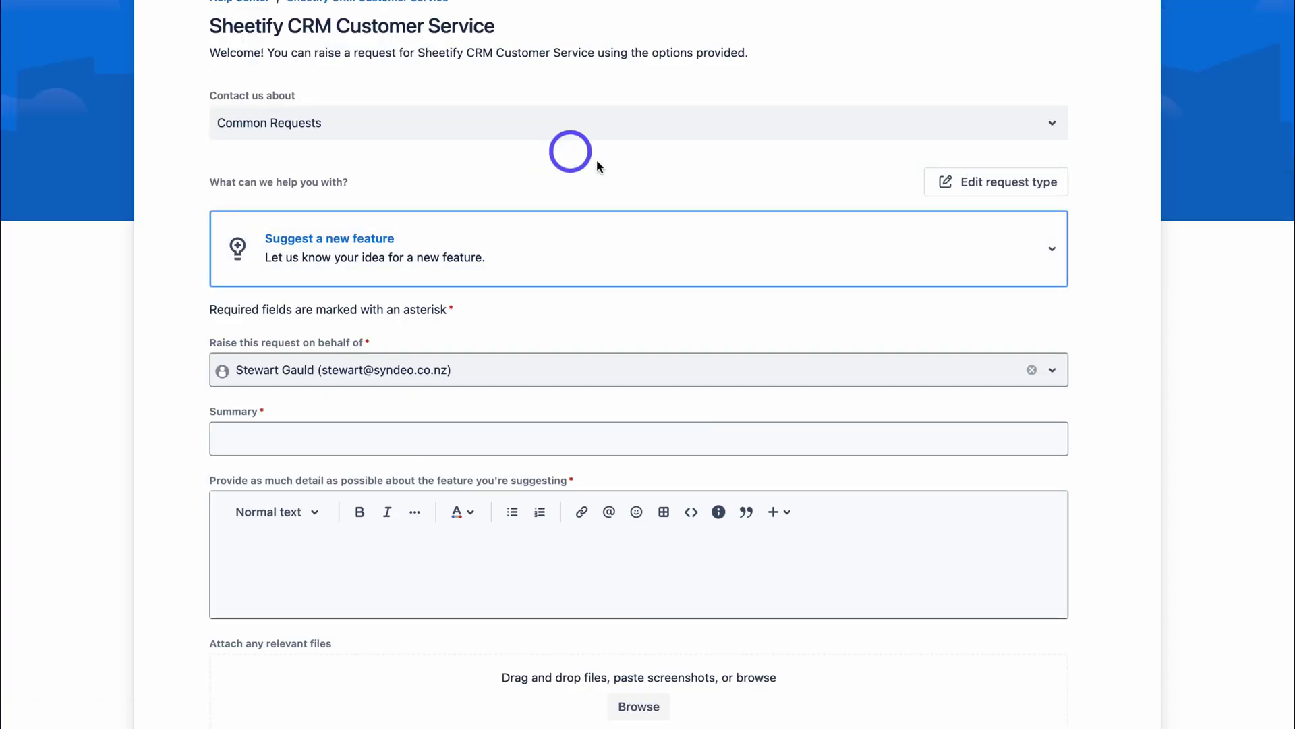
scroll(636, 341, down, 2)
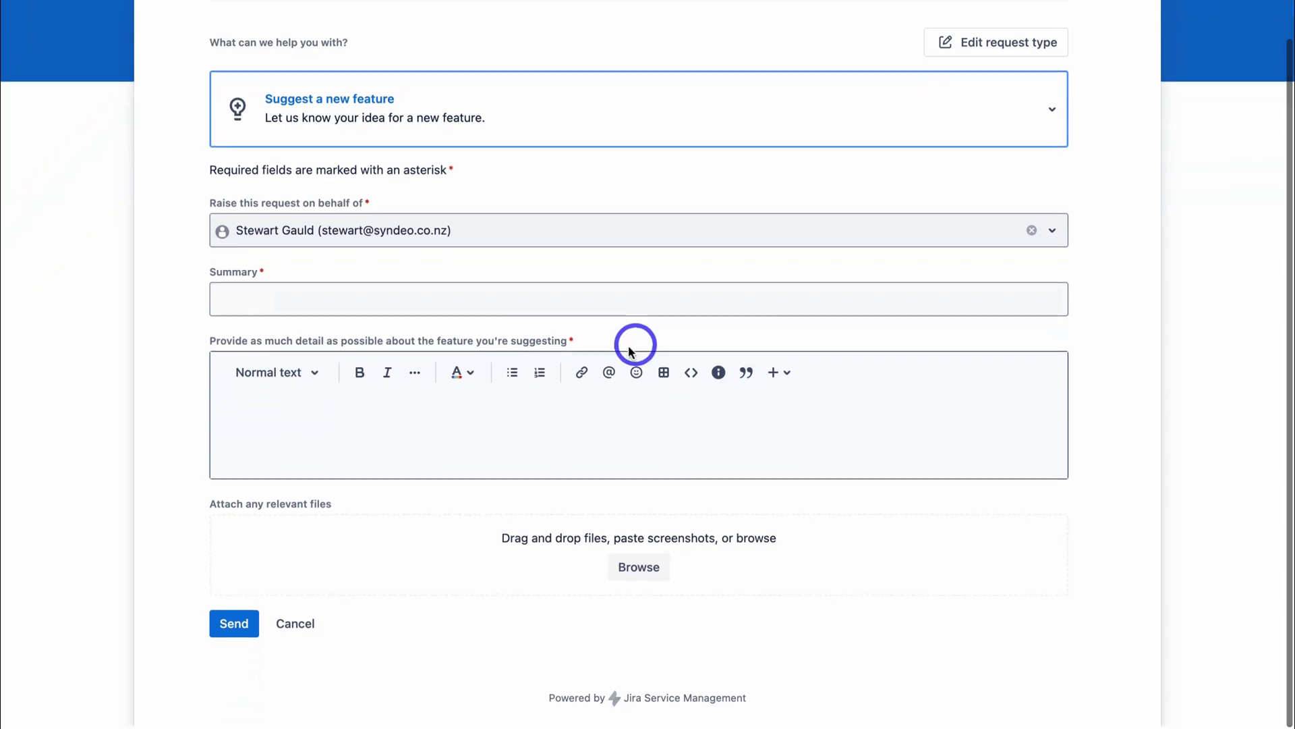
scroll(350, 628, up, 2)
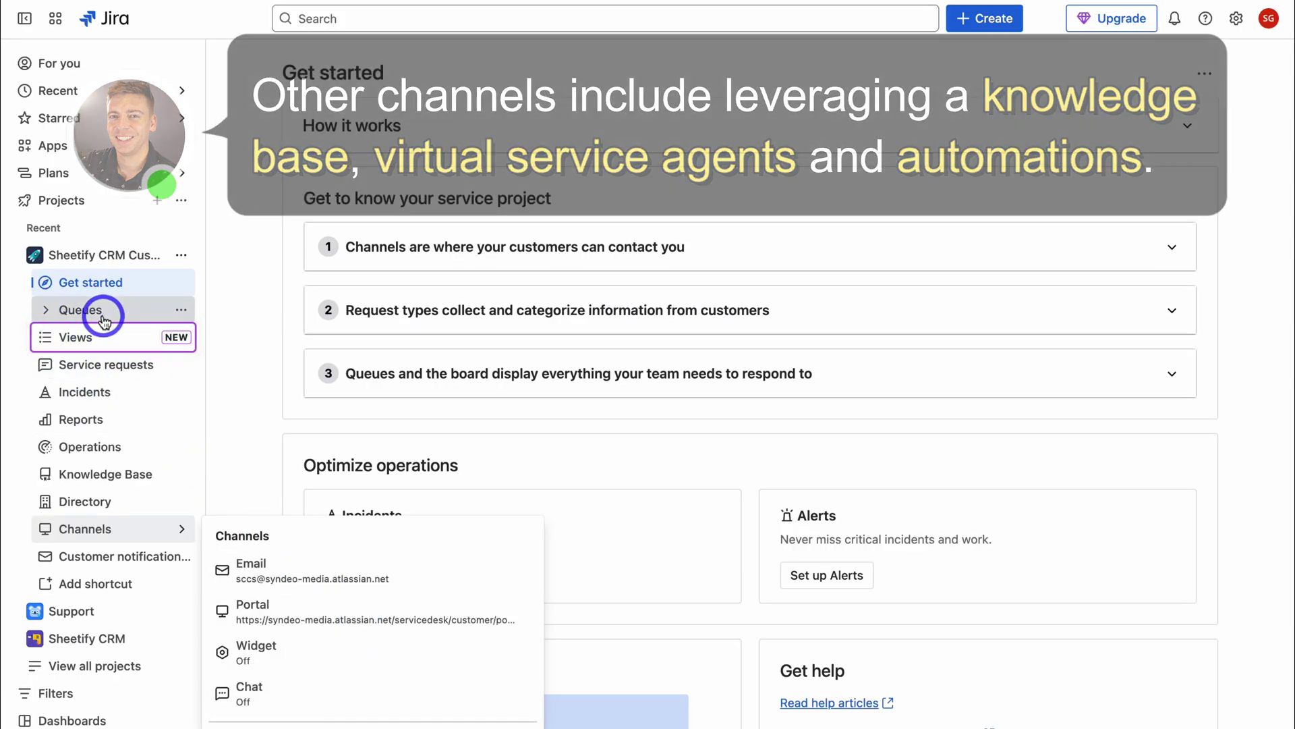
Open the Invoice Generator request from the project's All open queue and review the status transitions available for it
click(103, 314)
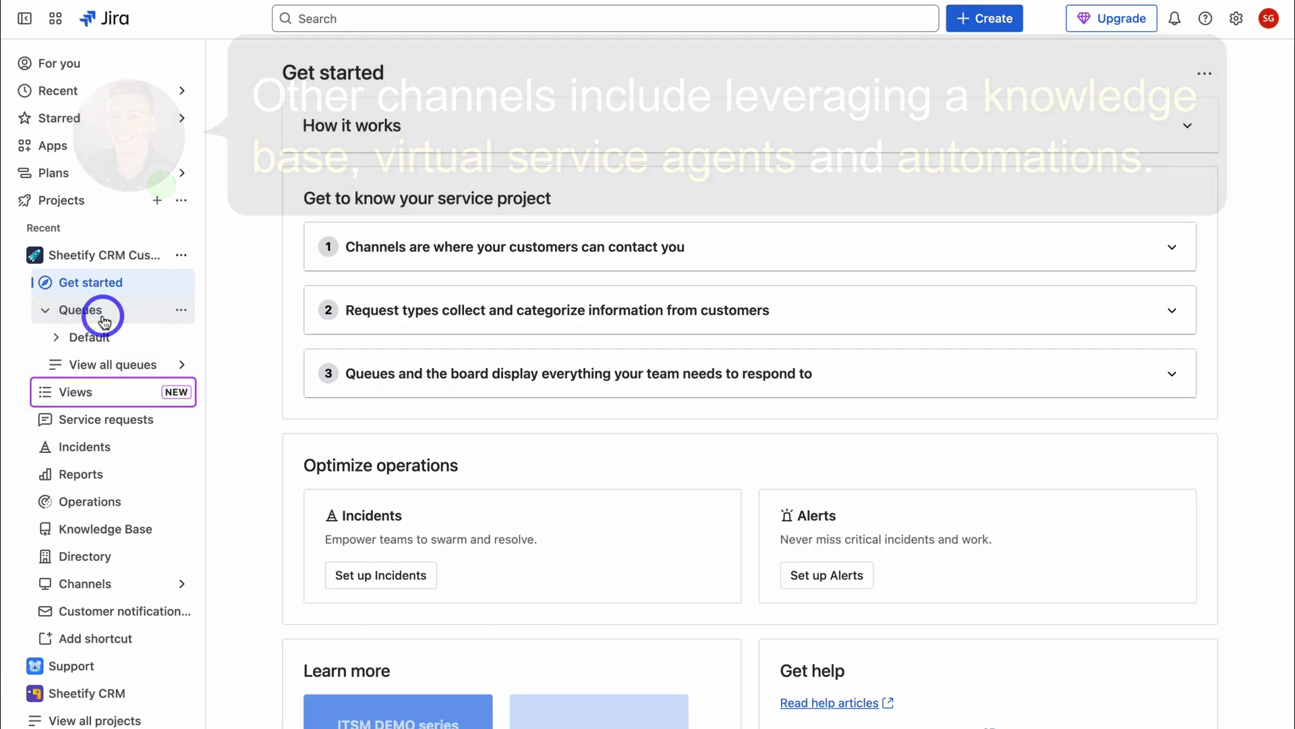
click(134, 366)
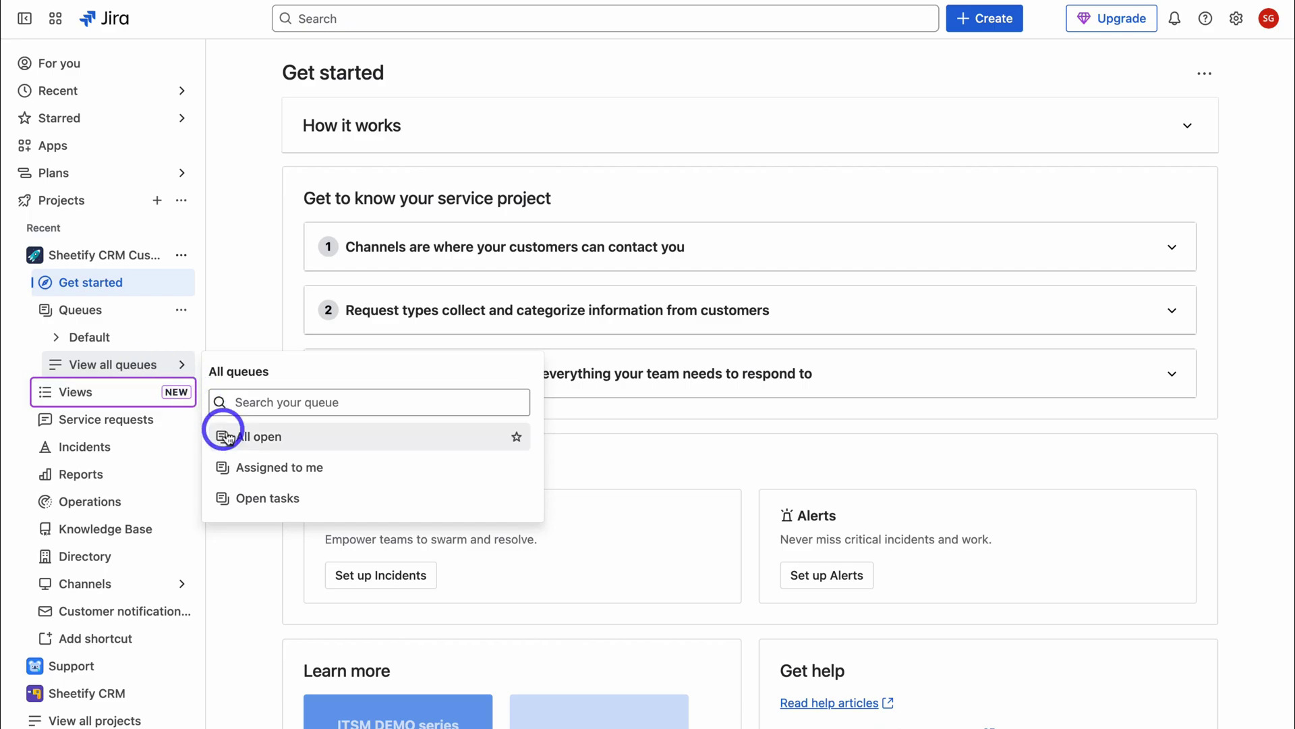
click(317, 436)
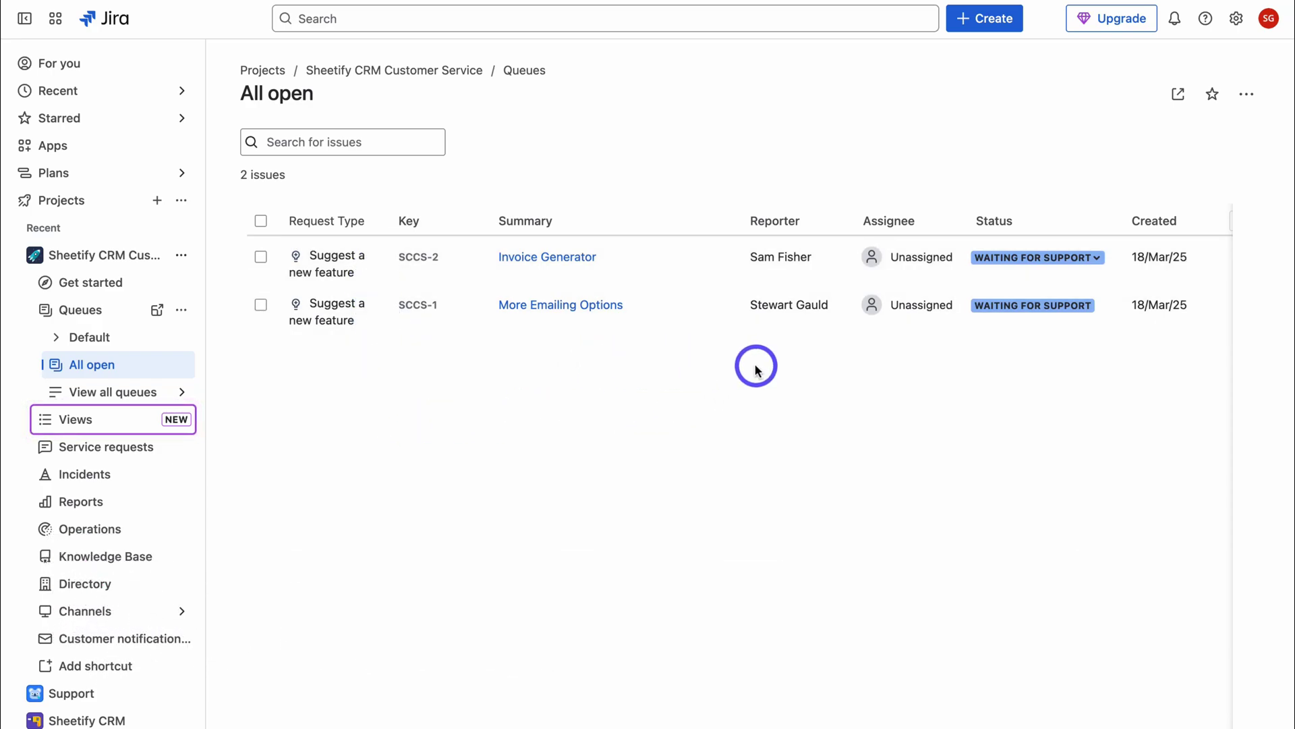
click(545, 258)
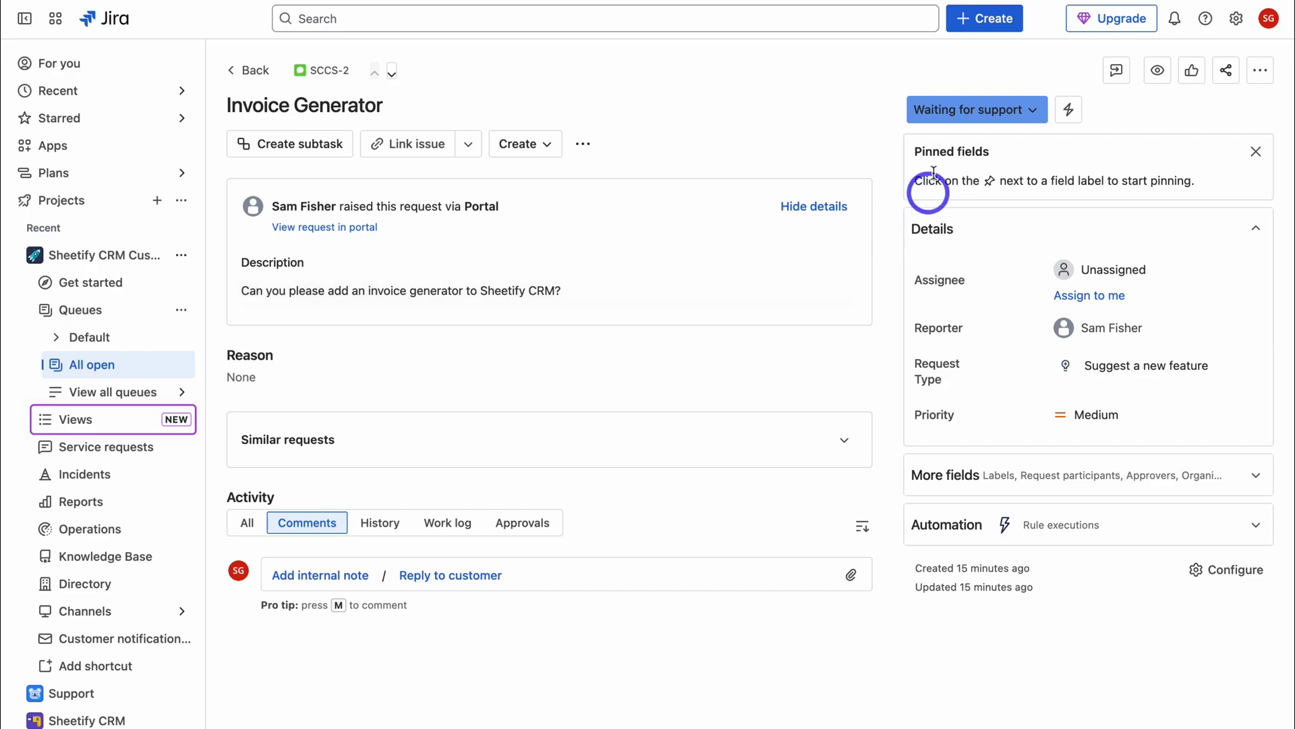
click(1024, 113)
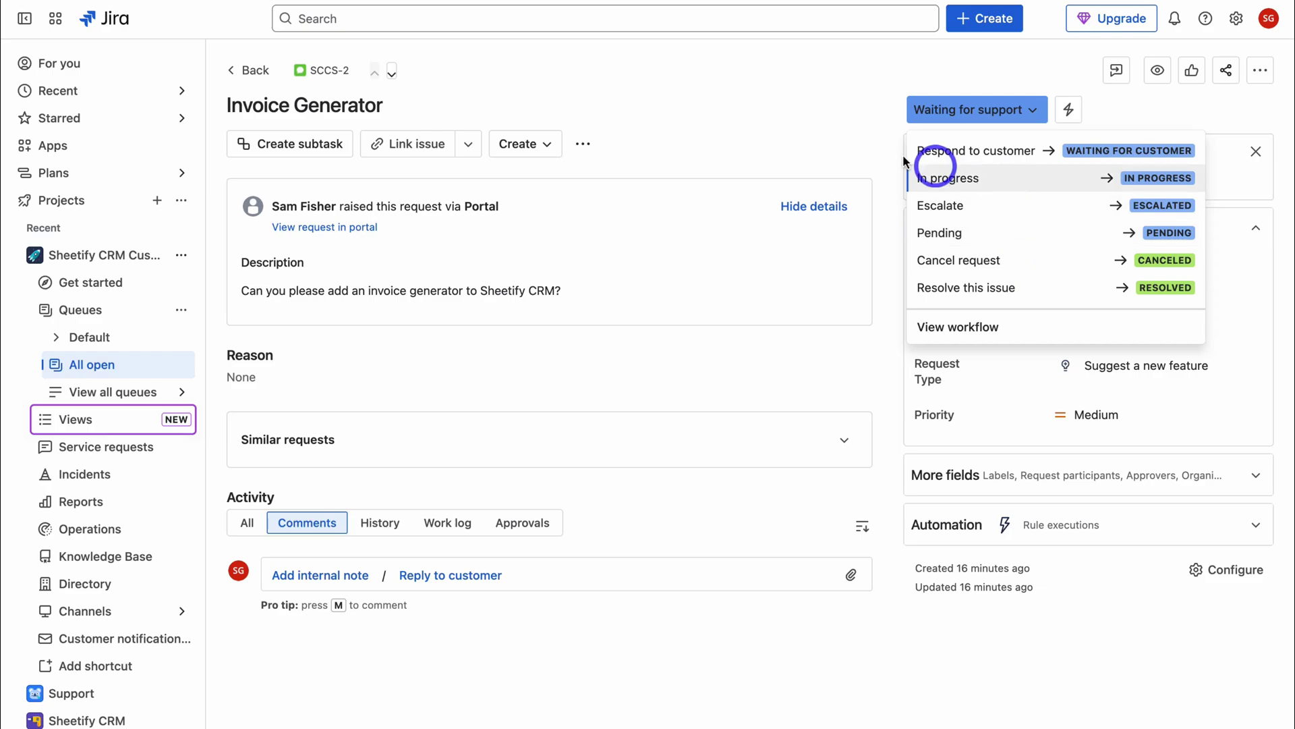
click(874, 143)
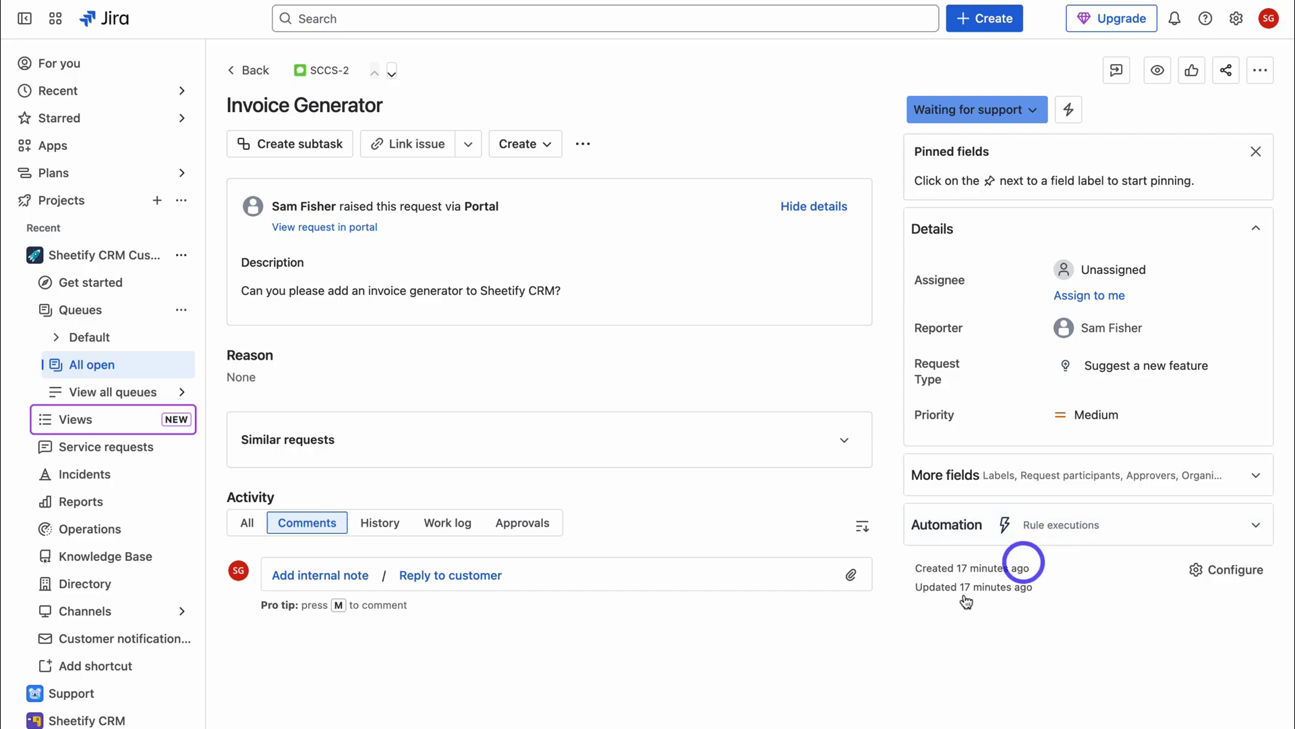
Reply to the customer: "We do not offer the invoice generator inside Sheetify CRM. You can find this feature inside our Sheetify Bookkeeping toolkit. Learn more here."
click(438, 575)
text(We do not offer the invoice generator inside Sheetify CRM. You can find this feature inside our Sheetify Bookkeeping toolkit. Learn more here.)
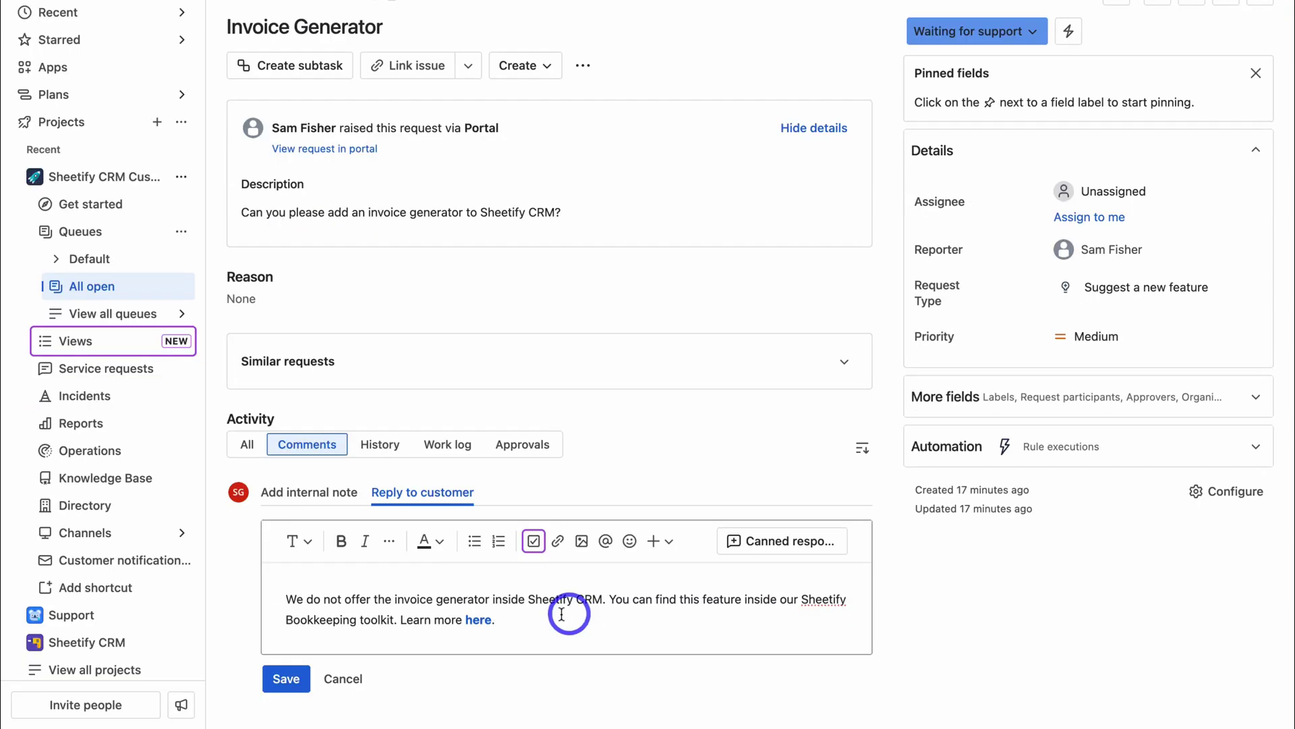
click(305, 681)
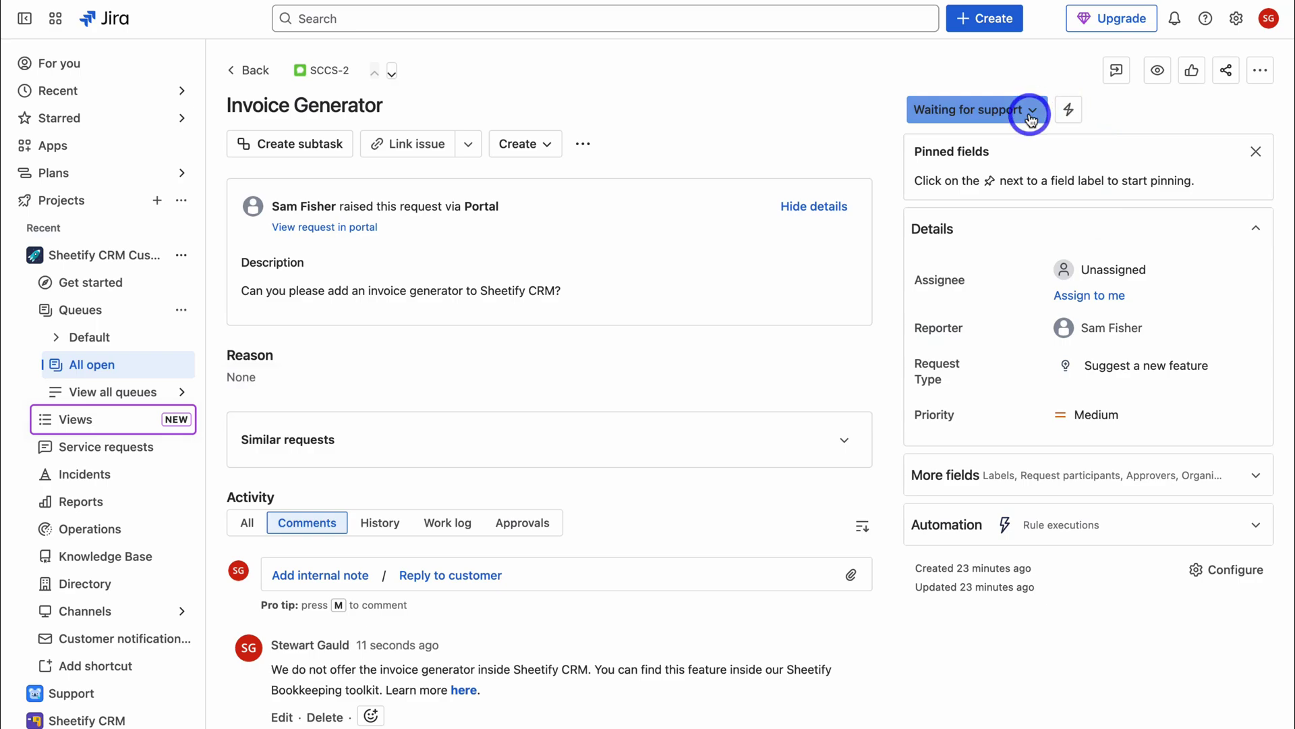
Resolve the Invoice Generator request with the resolution Done
click(1031, 114)
click(1060, 287)
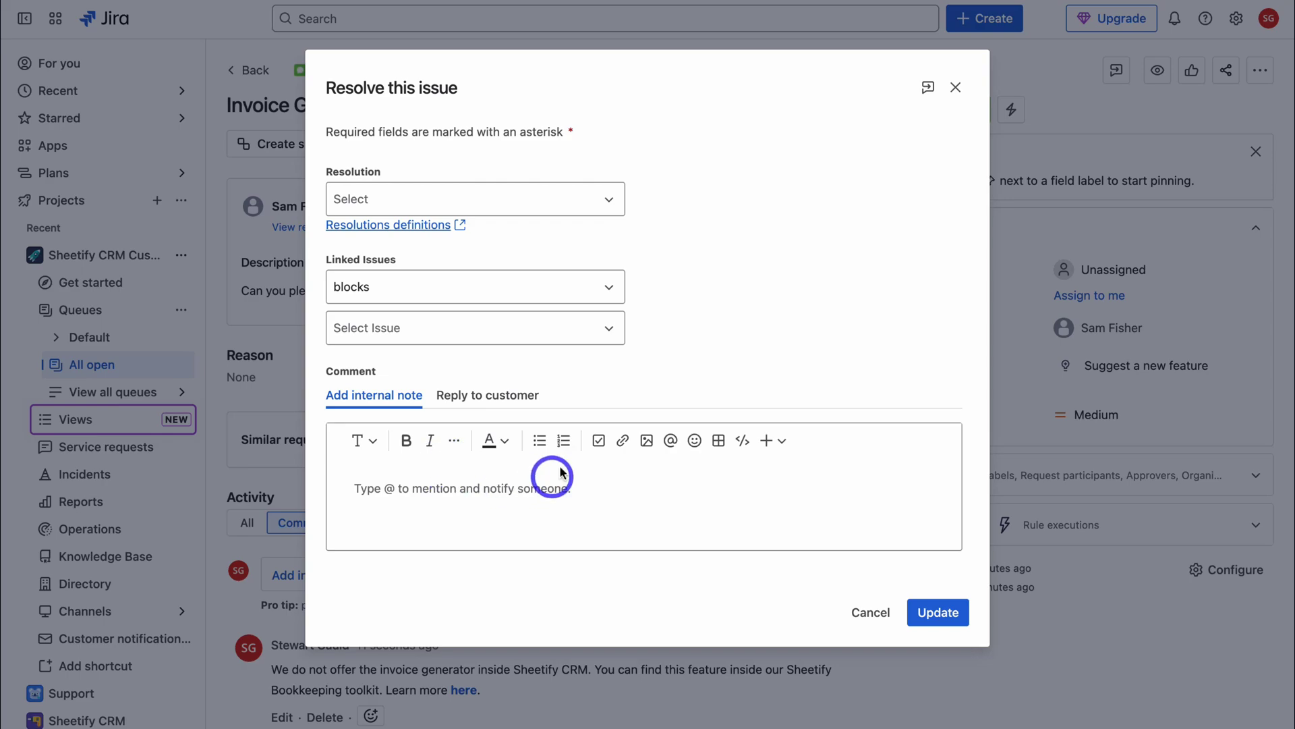
click(566, 206)
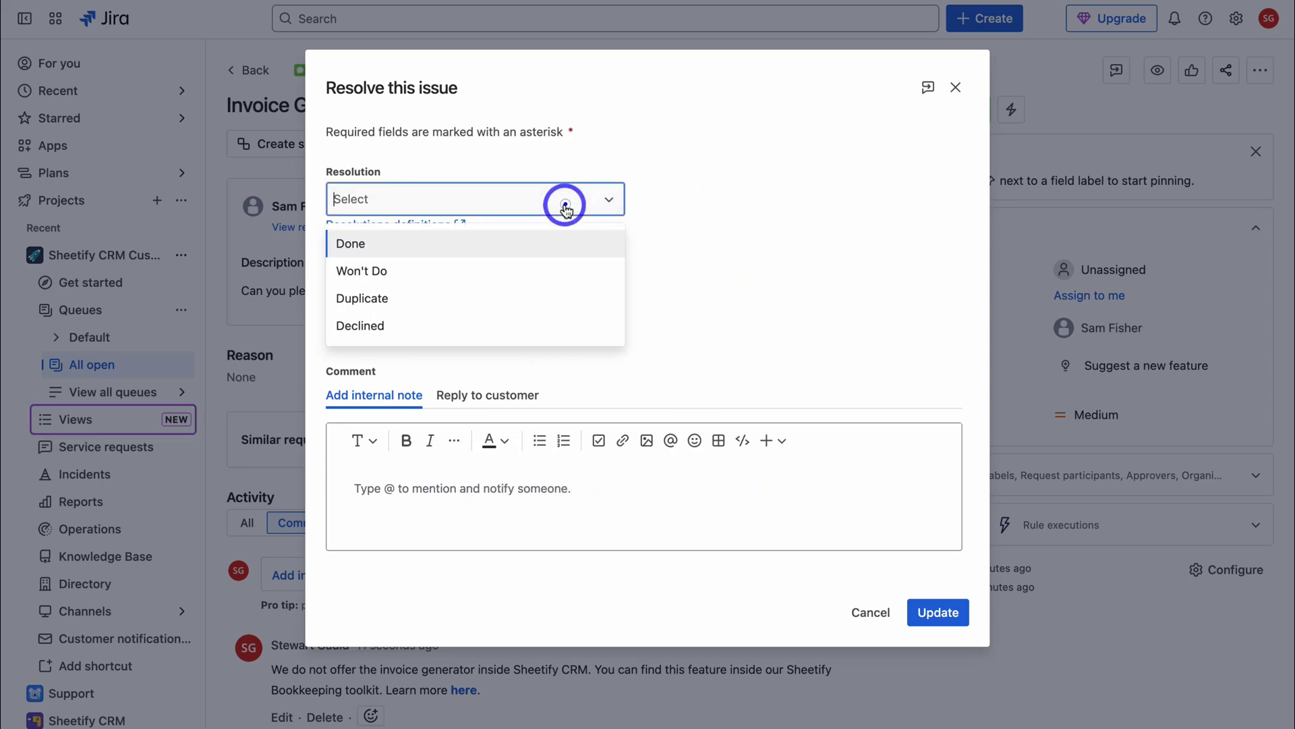
click(522, 245)
click(937, 614)
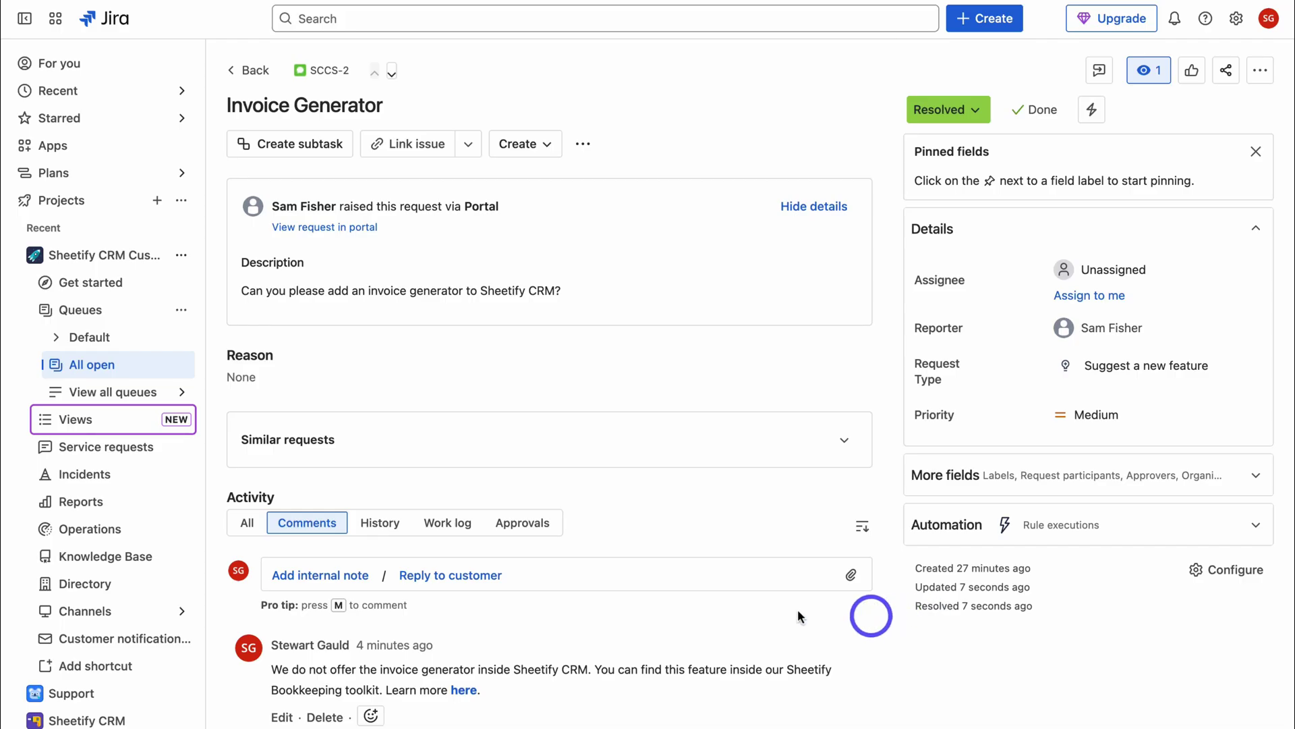
Open the project's Views and compare the calendar view with the board view of its requests
click(95, 422)
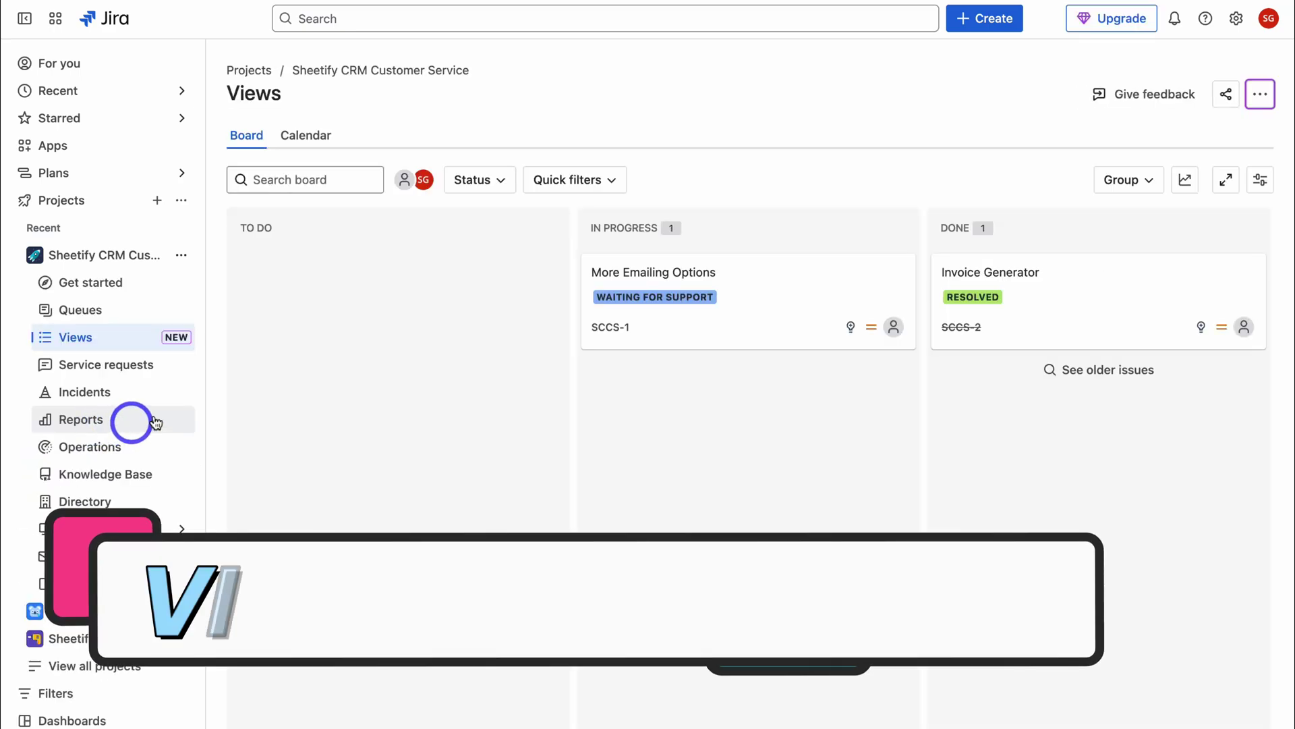
click(307, 137)
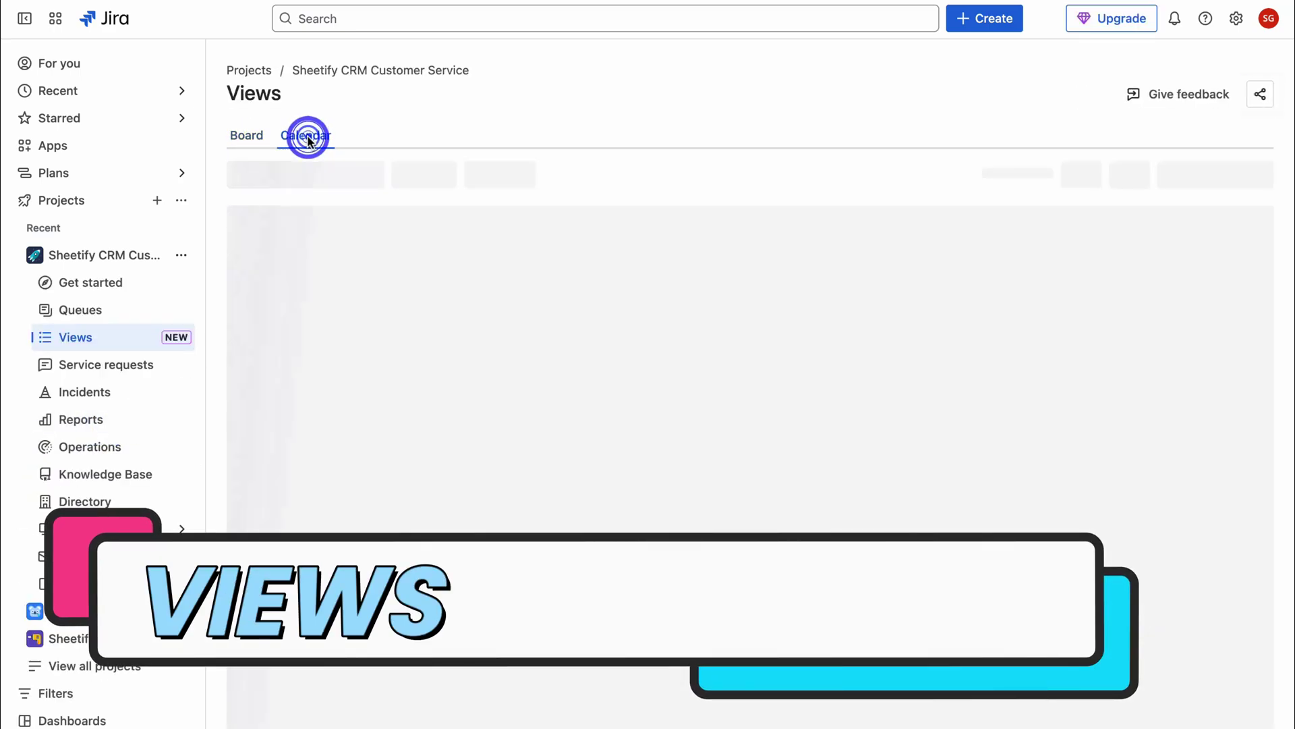
click(246, 137)
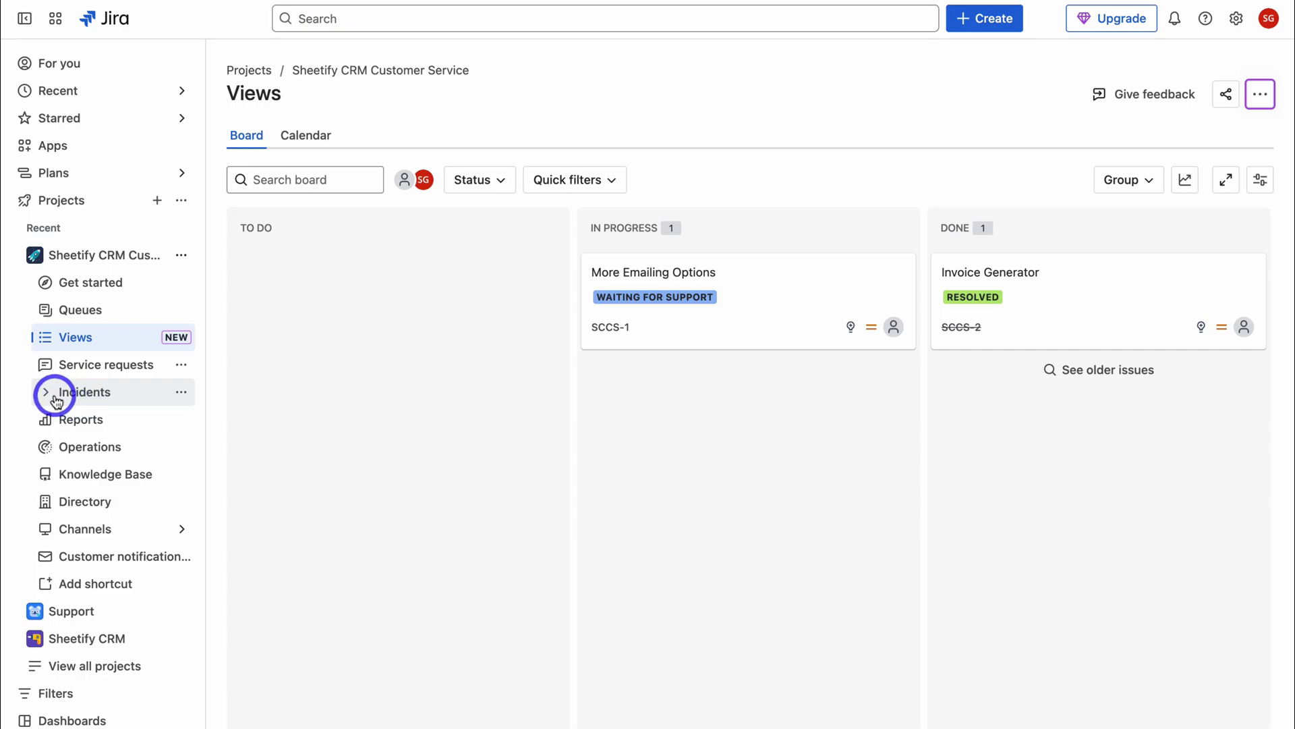
Open the project's reports, view the custom "Time to resolution" report, and return to the reports overview
click(153, 425)
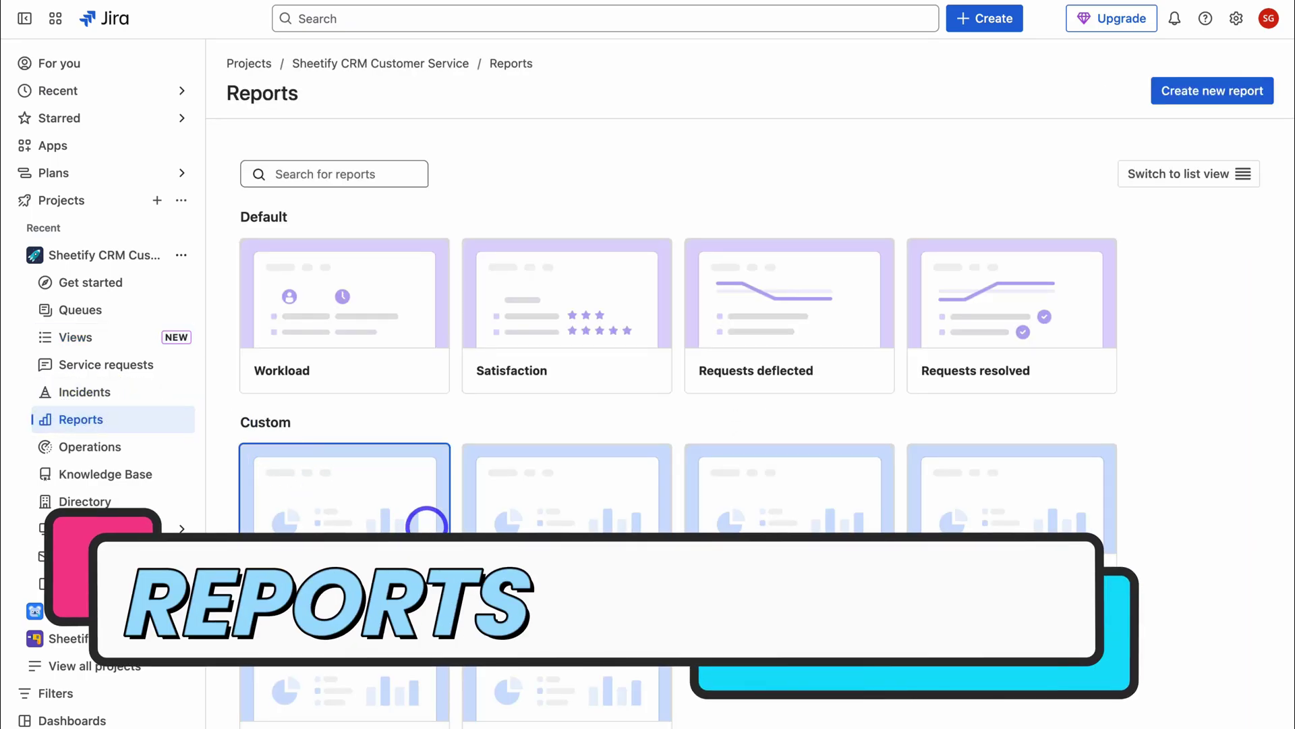
click(586, 524)
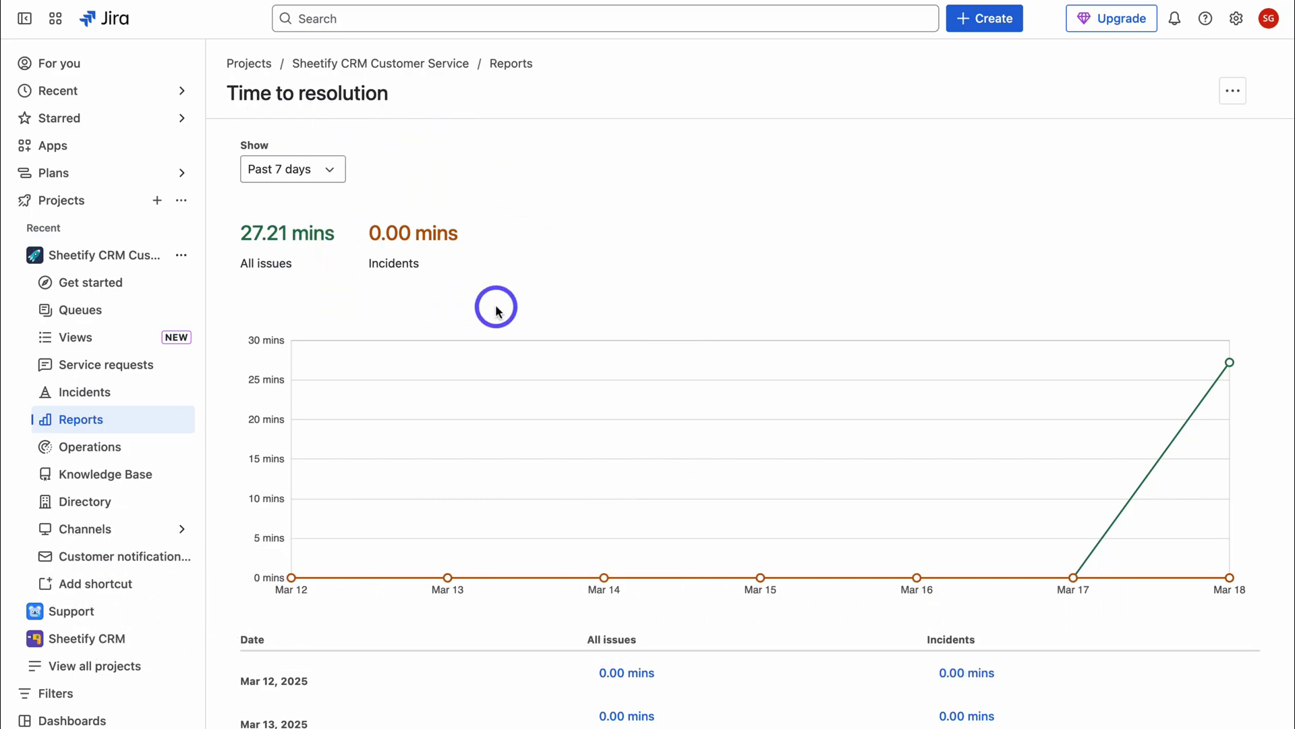
click(509, 63)
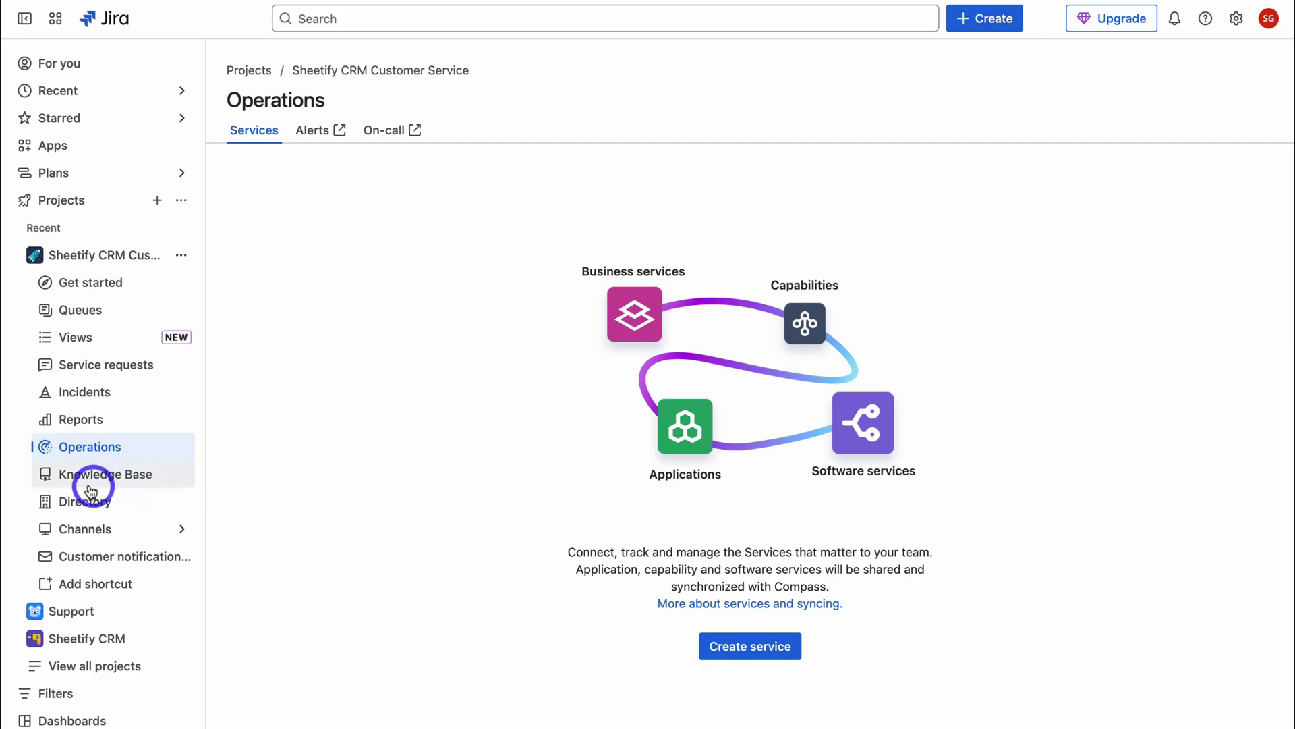
Open the knowledge base, read through the Sheetify Knowledge Base draft, and look over the elements that can be inserted below its introduction
click(122, 481)
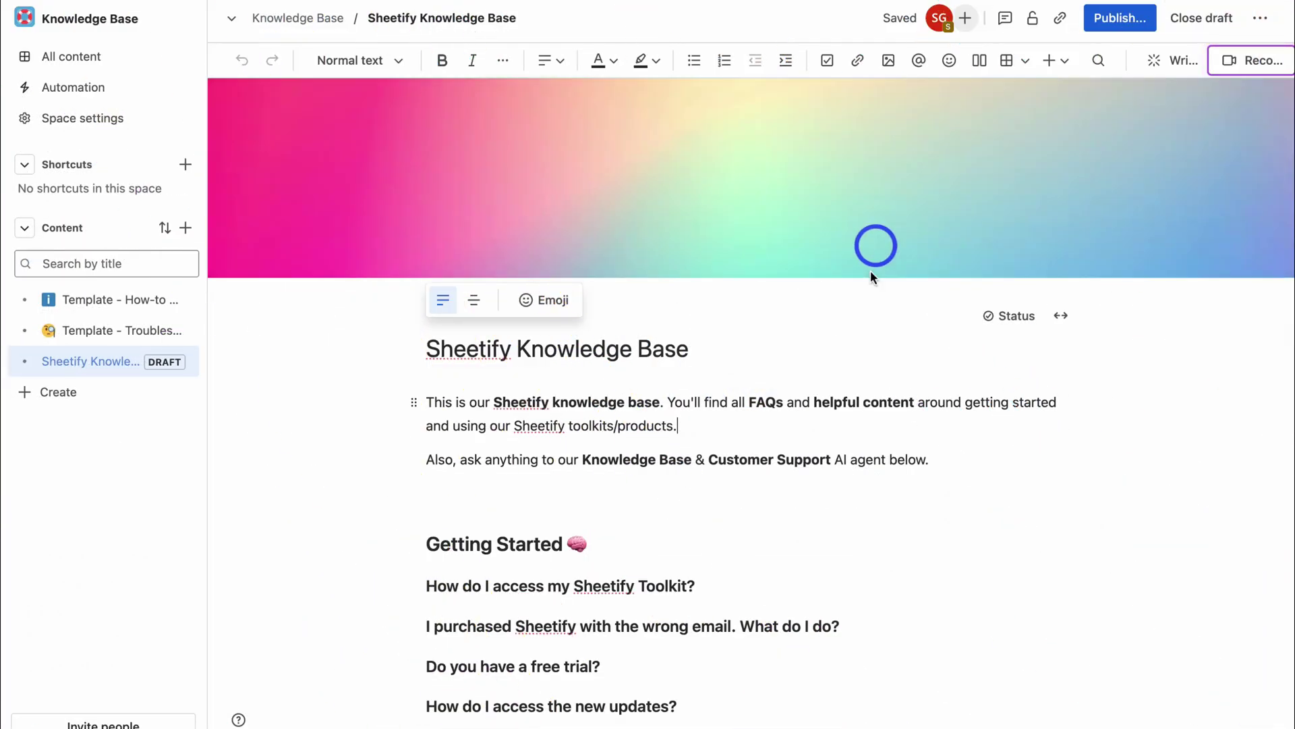
scroll(728, 347, down, 3)
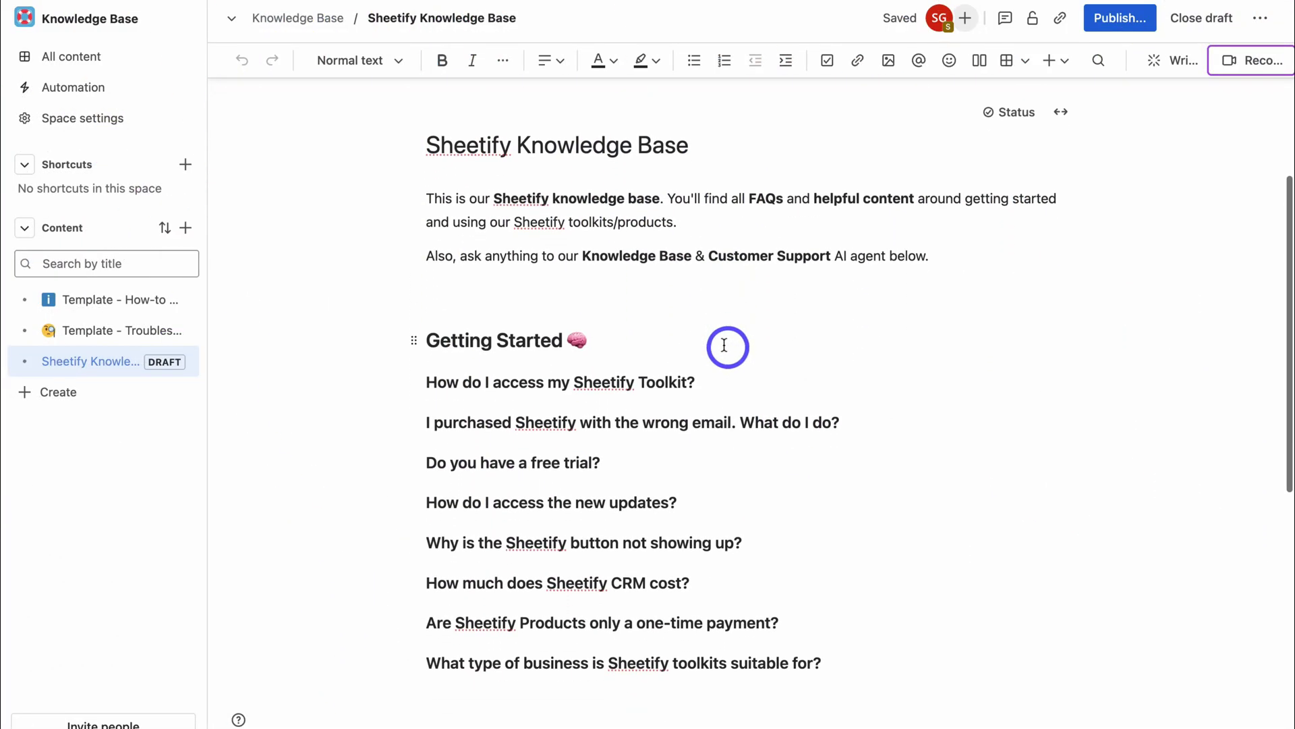
click(533, 298)
text(/)
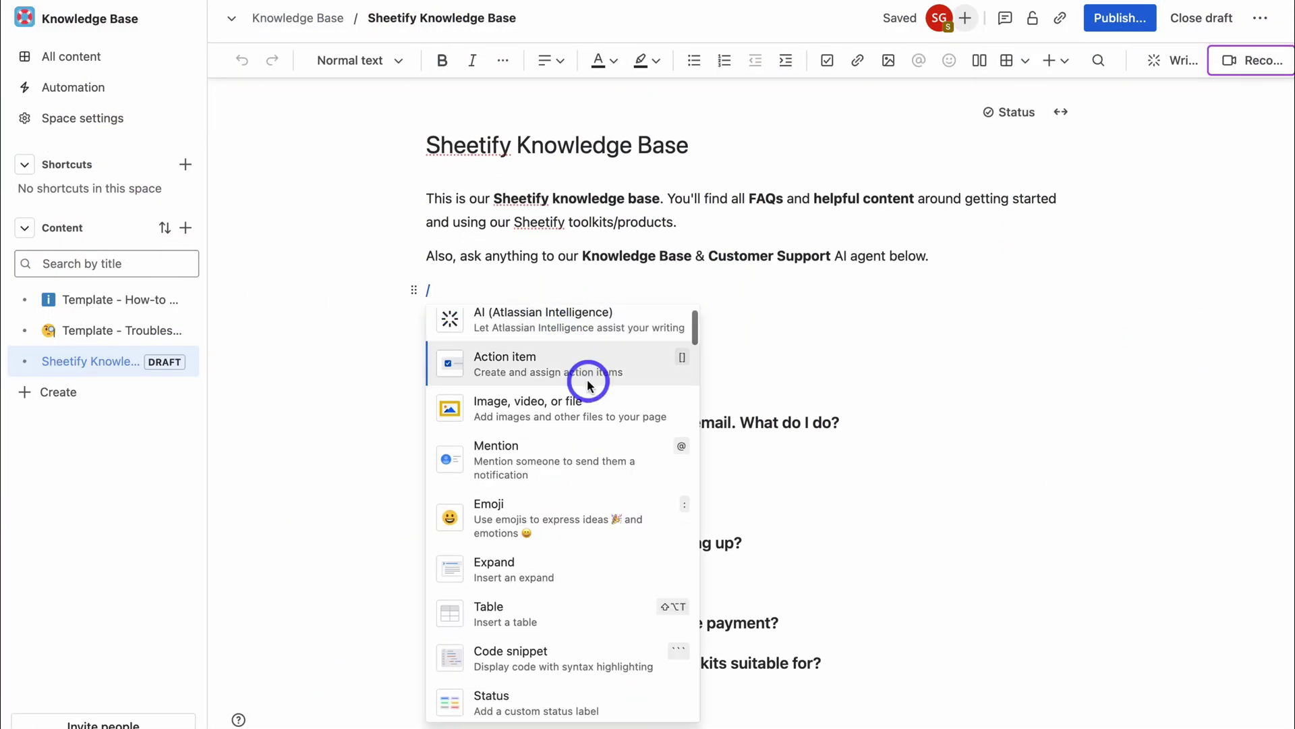
scroll(588, 381, down, 5)
scroll(516, 413, down, 2)
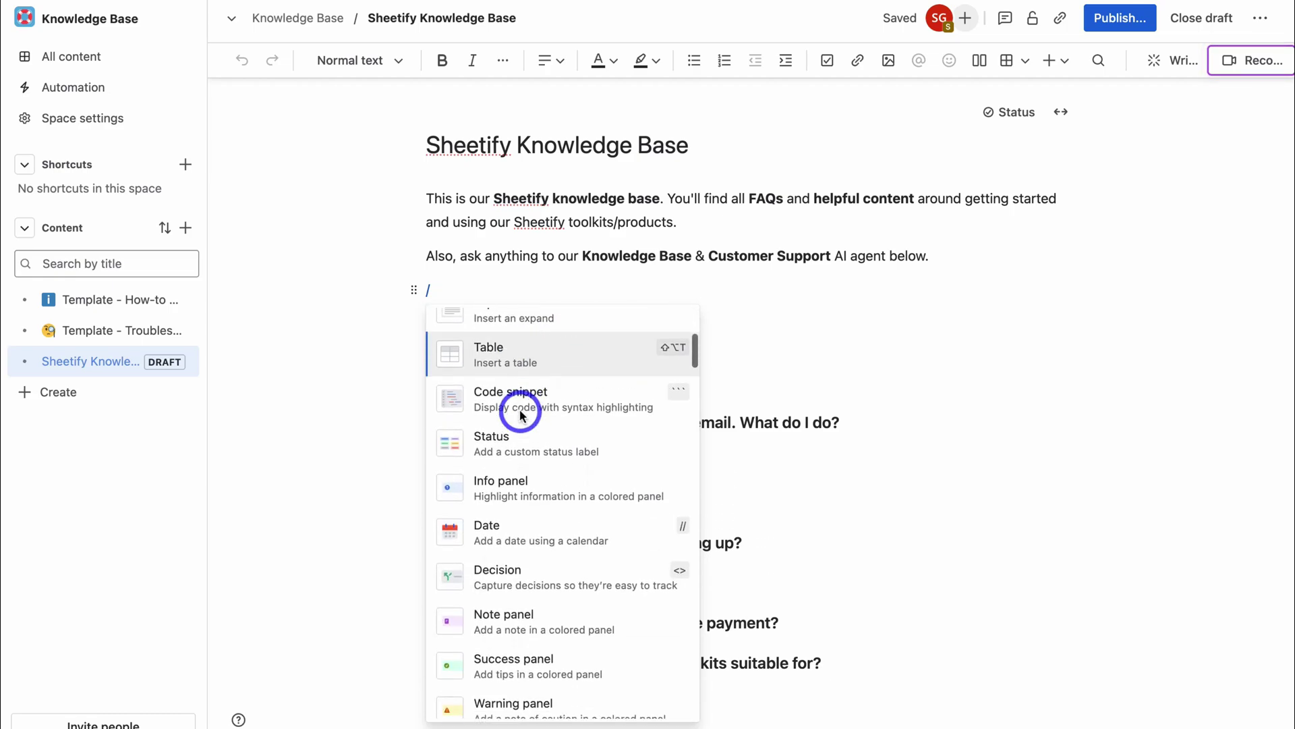
click(575, 340)
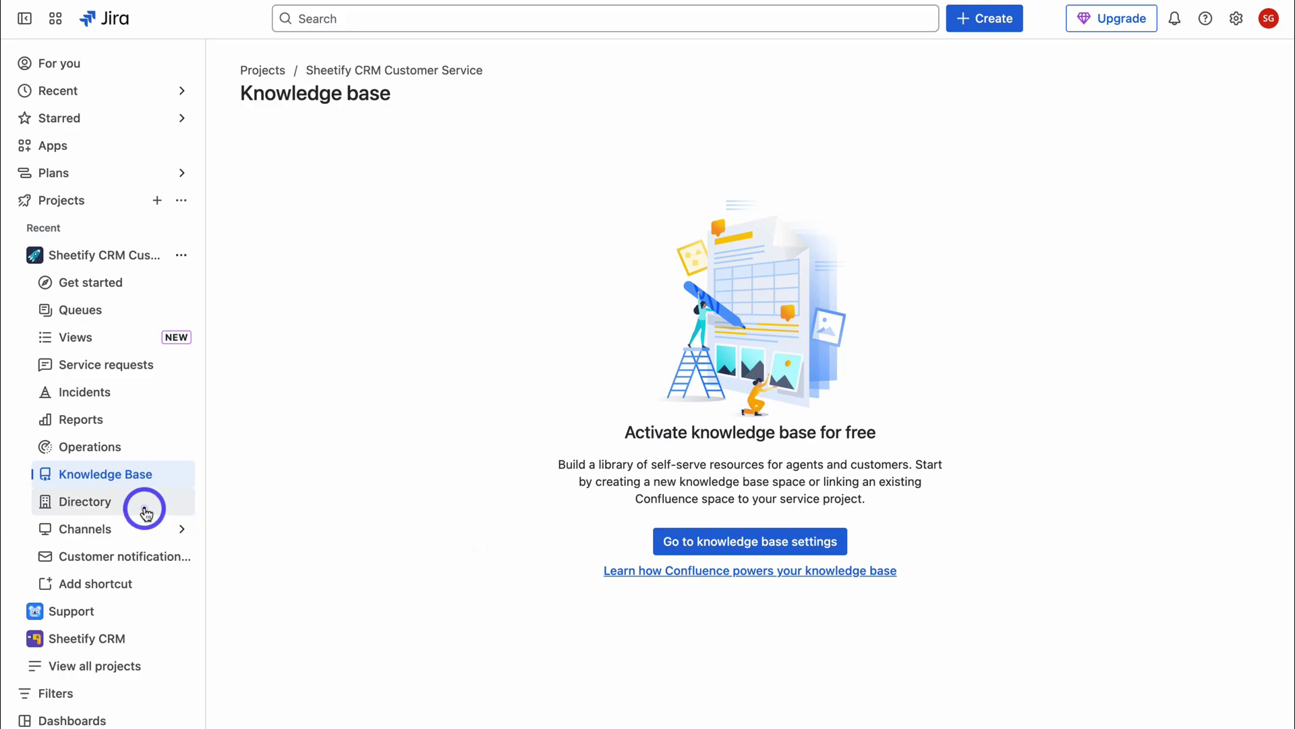
View the project's customer directory and check the recent and starred items
click(74, 503)
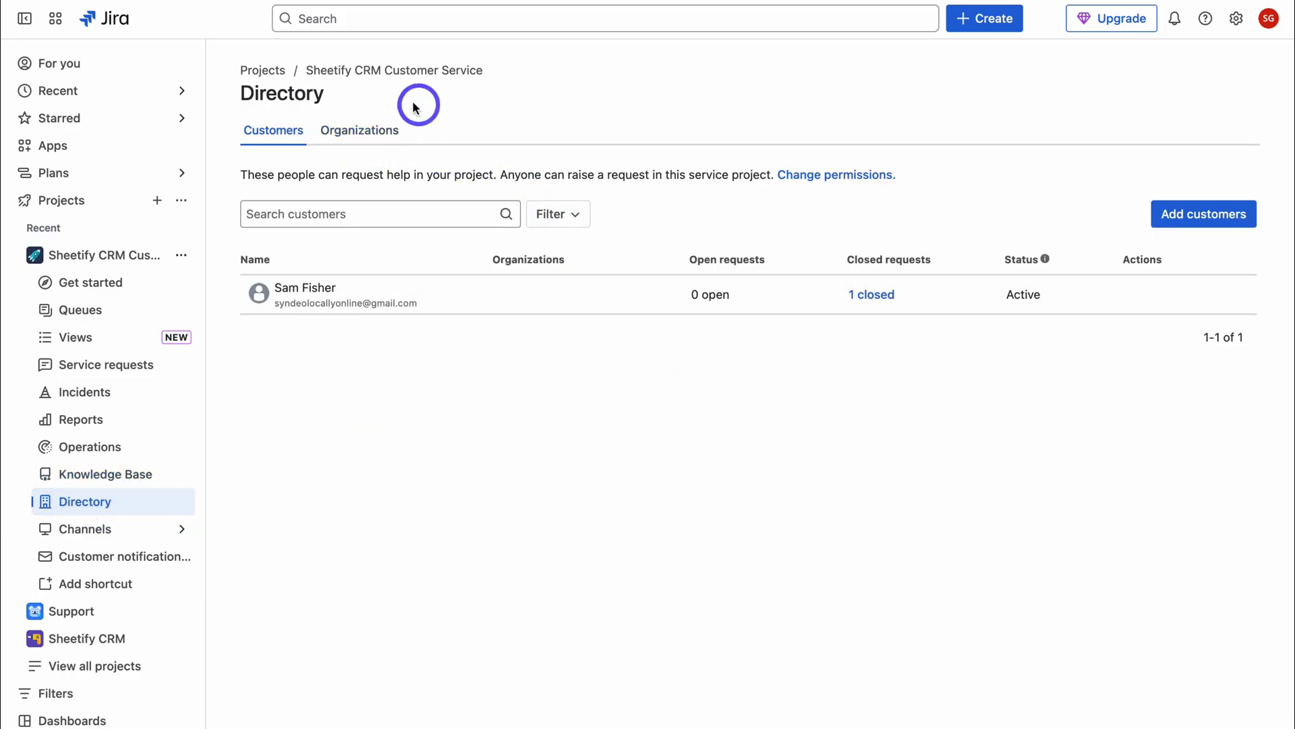
click(144, 91)
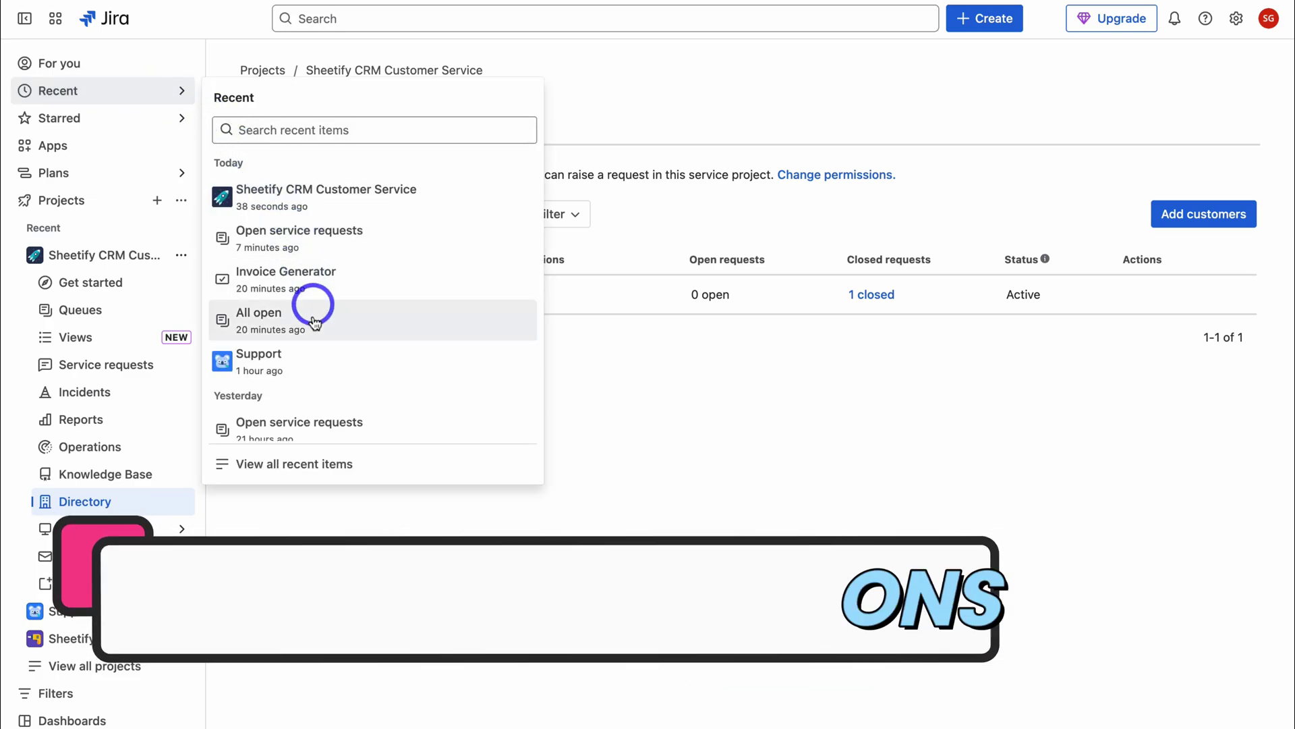
click(114, 125)
Browse the Marketplace apps available for Jira and expand the list of recent projects
click(112, 150)
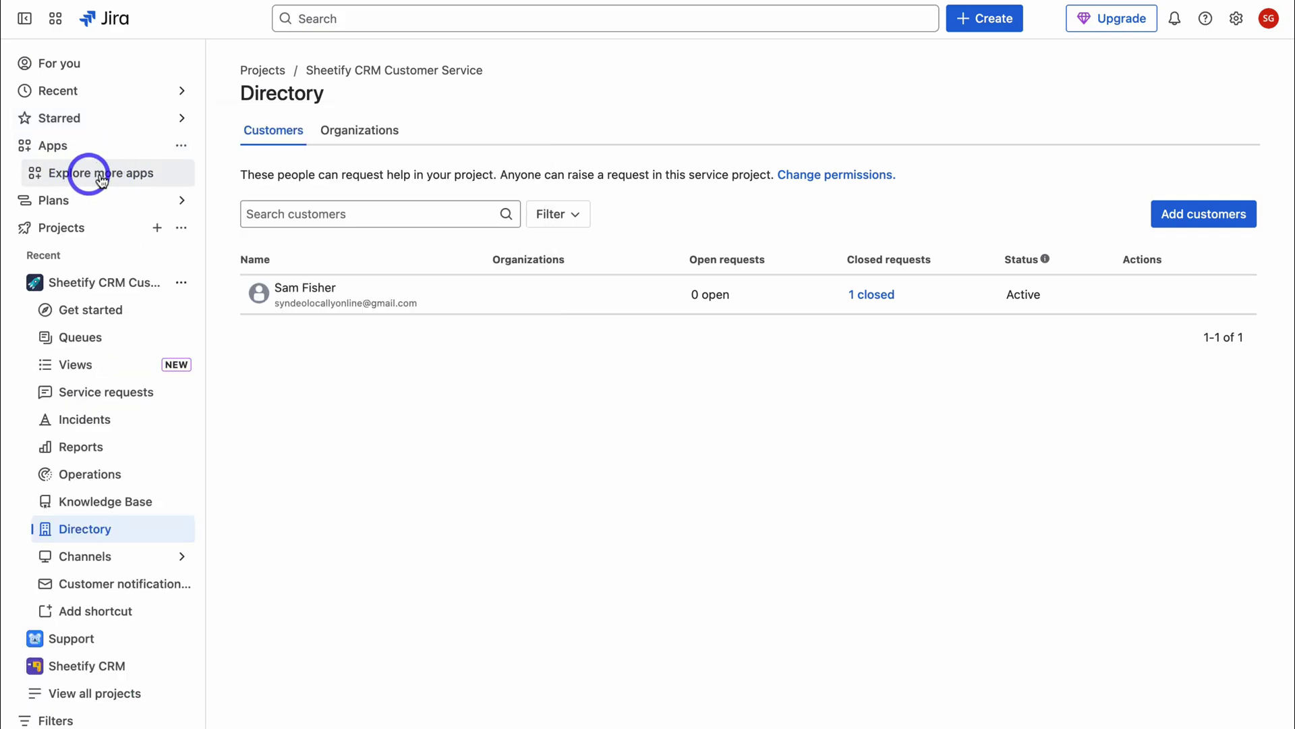
click(128, 177)
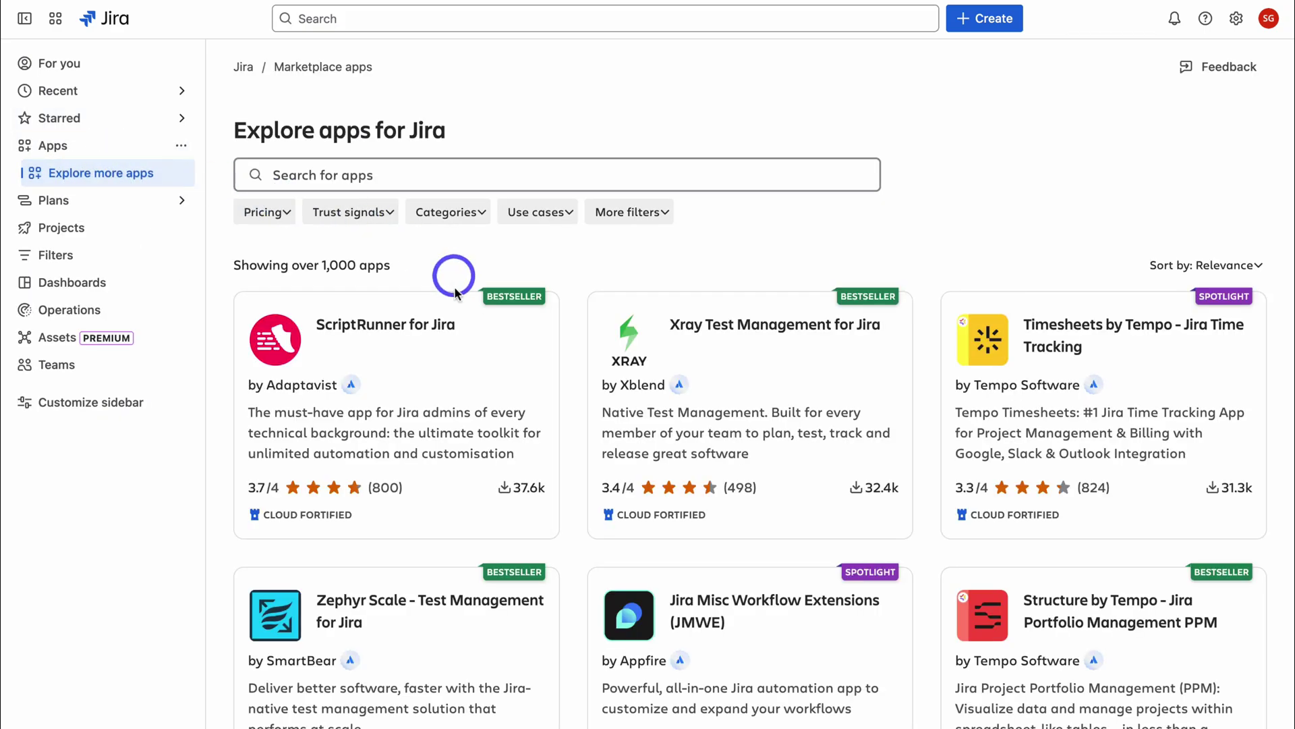
scroll(740, 349, down, 5)
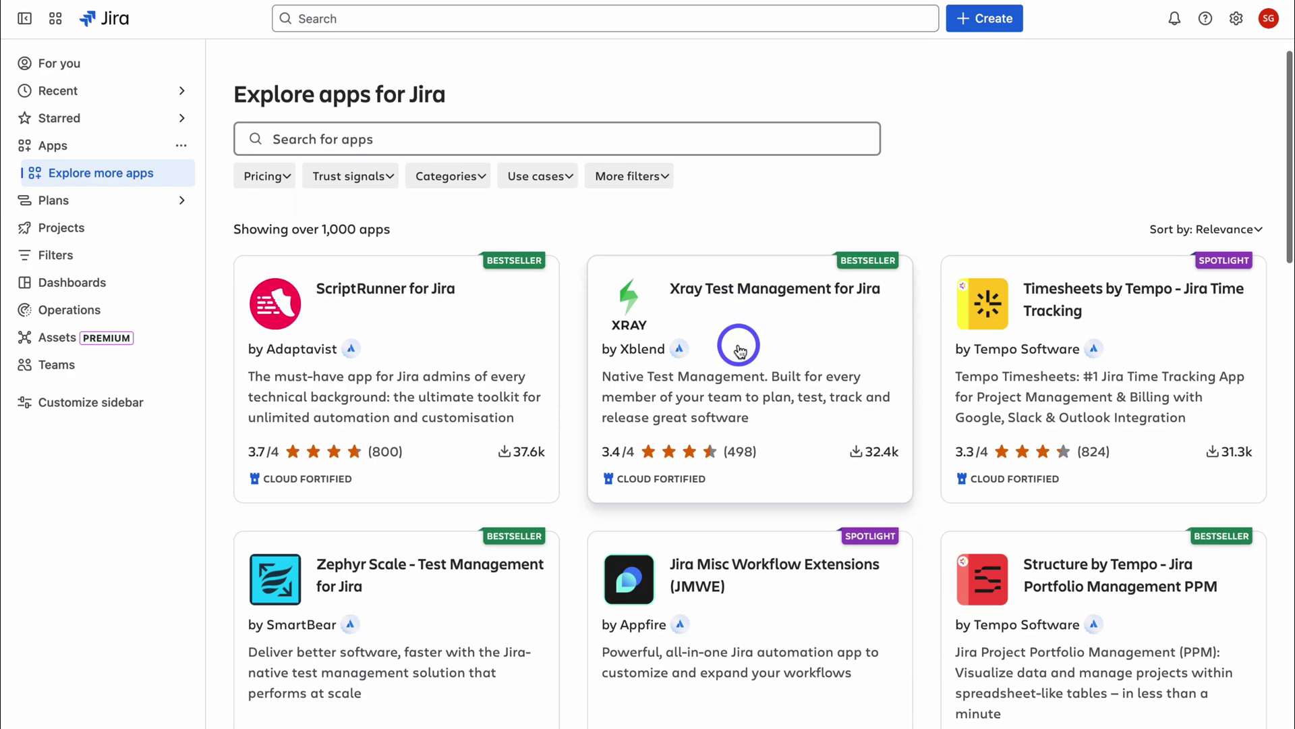
scroll(434, 353, down, 3)
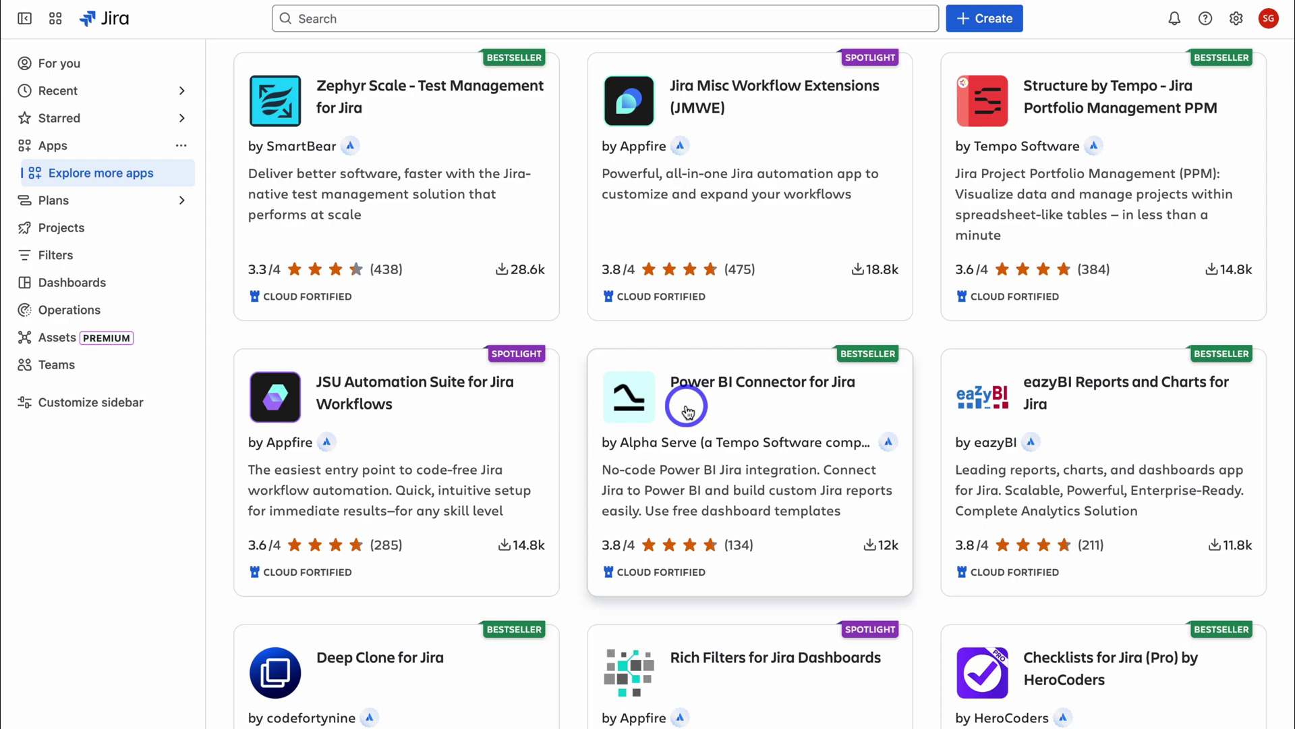
scroll(688, 411, down, 5)
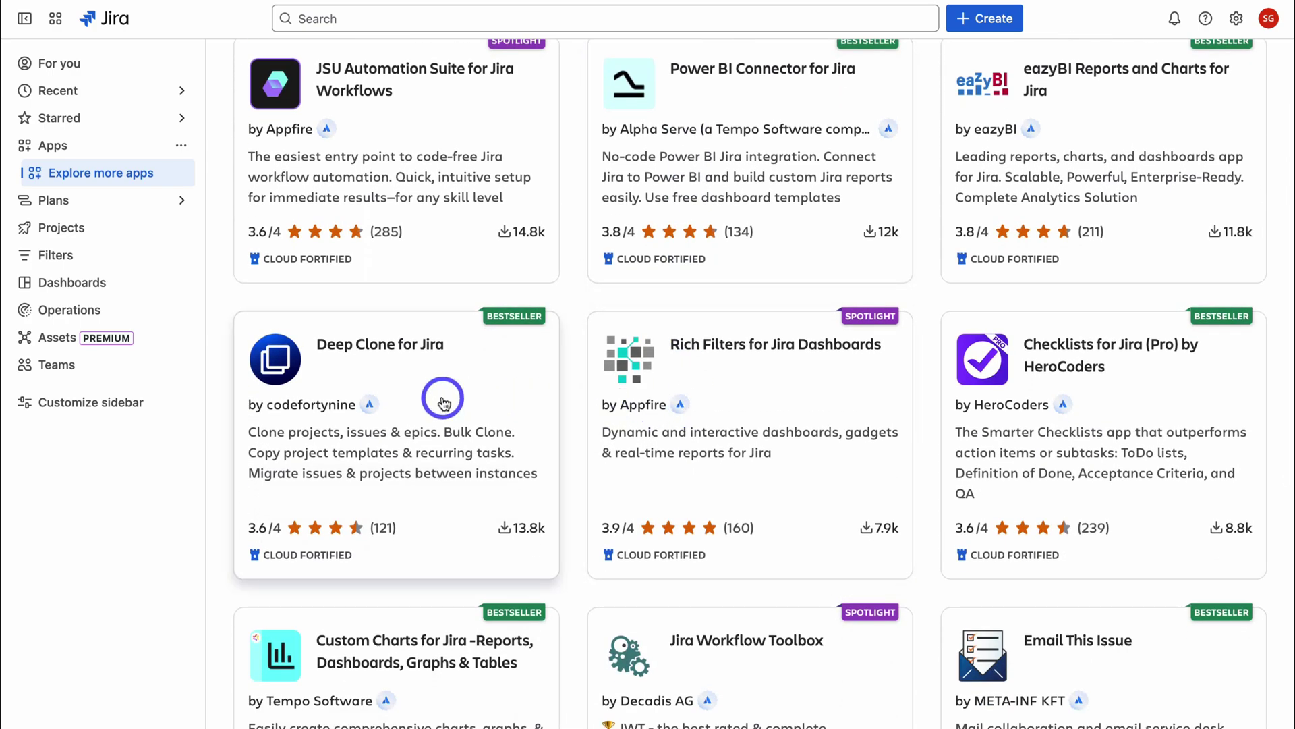
scroll(443, 403, up, 8)
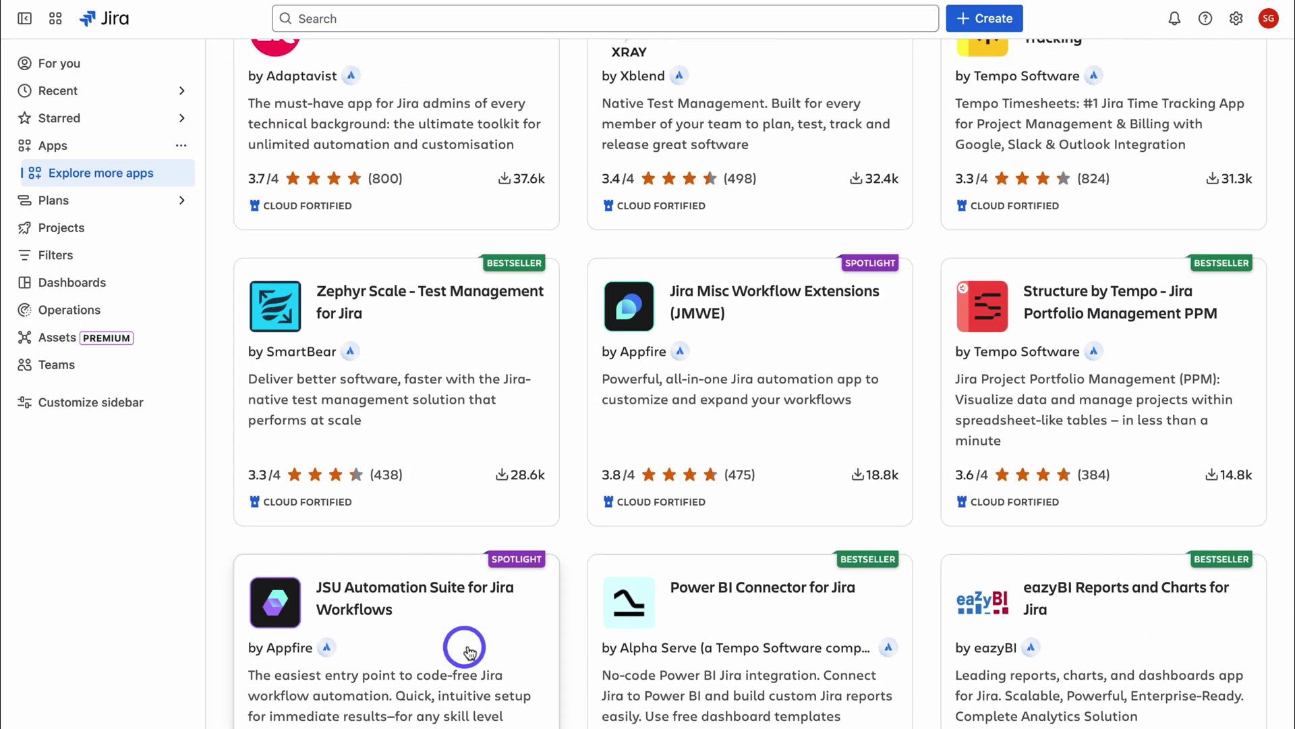
click(106, 227)
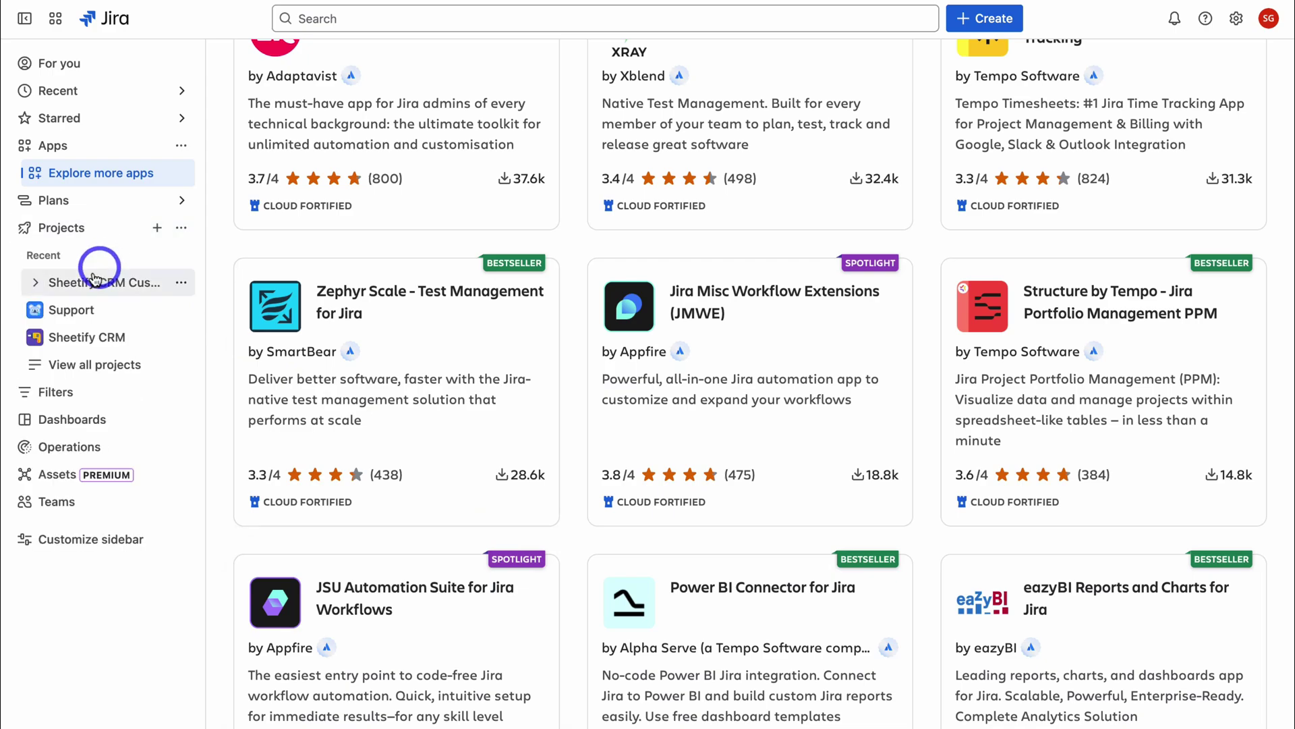